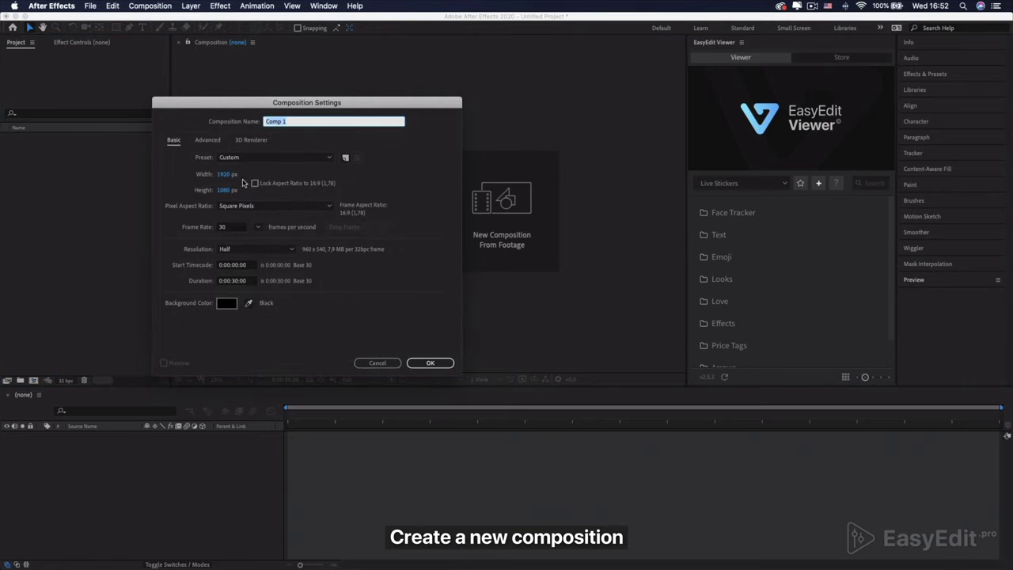
Step: Confirm Comp 1 at 1920×1080, 30 fps and 0:00:30:00 duration
left_click(429, 364)
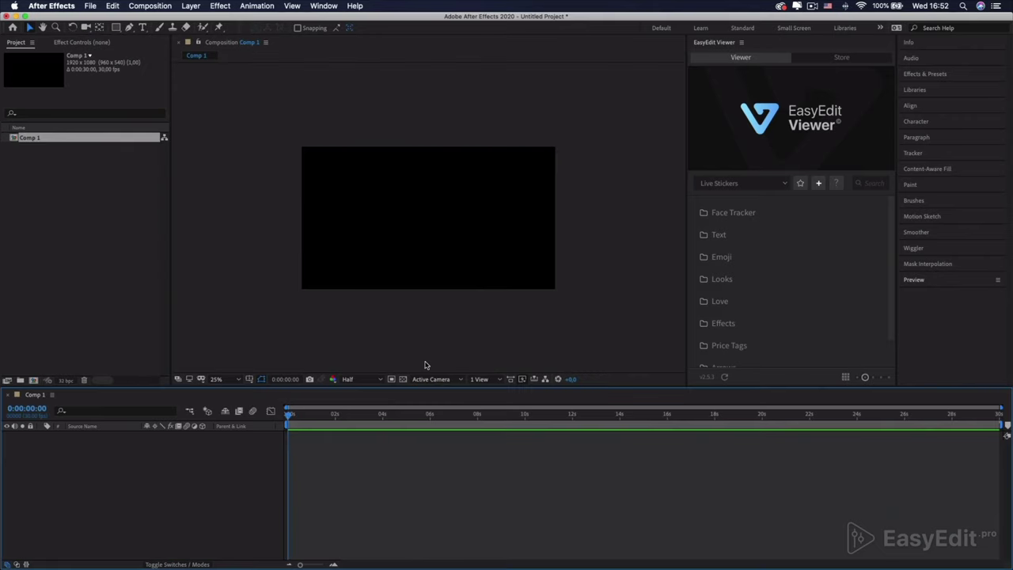
Step: Import Video_01.mp4 into the project and add it to Comp 1 as a layer
double_click(119, 235)
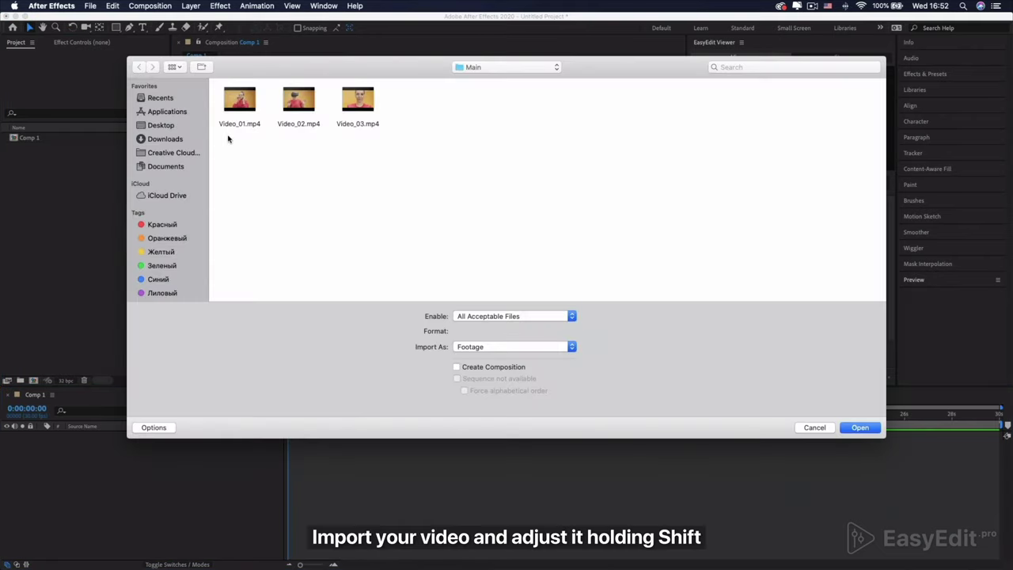
left_click(231, 126)
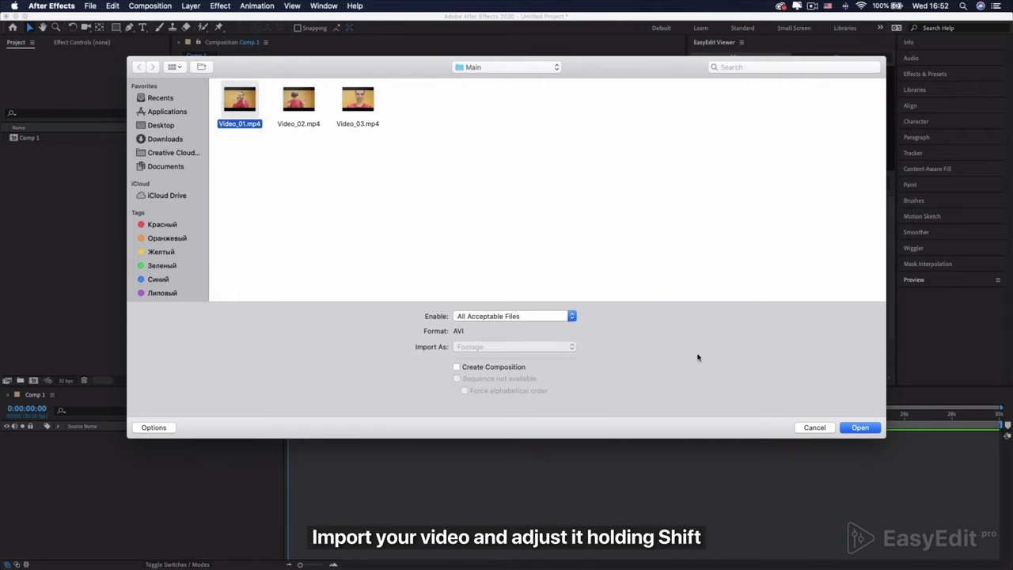
left_click(870, 432)
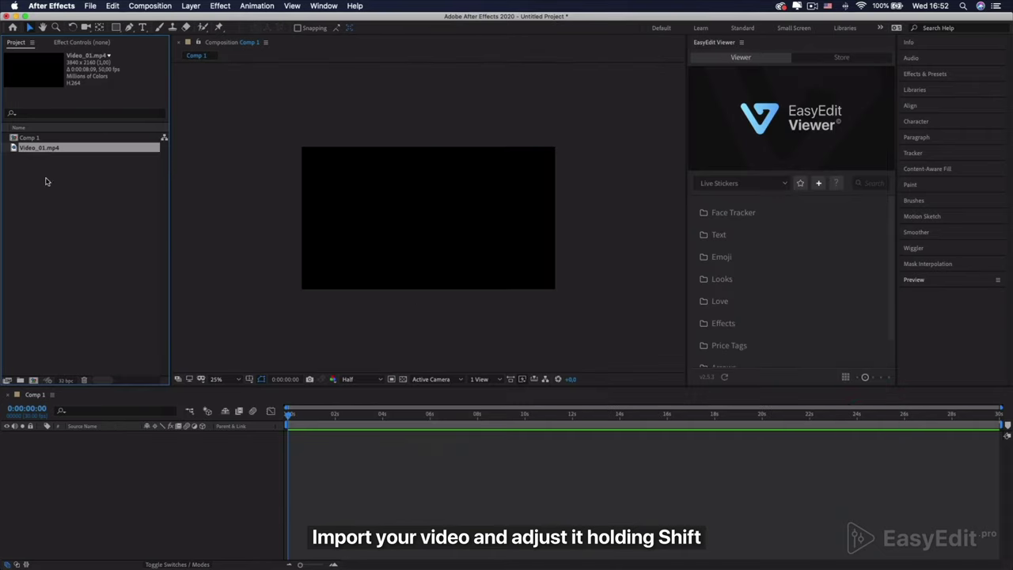
left_click_drag(101, 428, 100, 435)
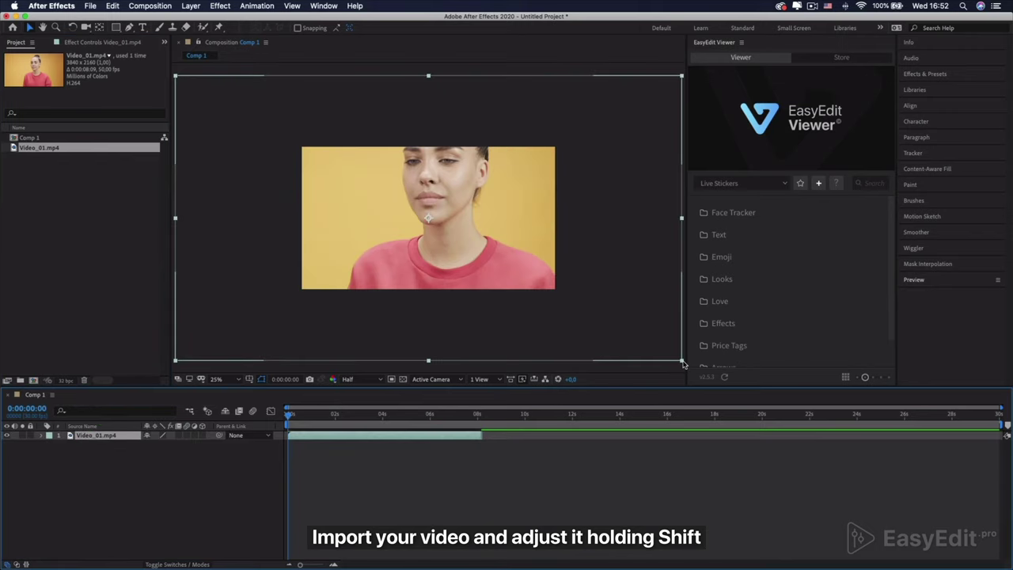
Step: Shrink the video proportionally to fit the frame and preview the first few seconds
left_click_drag(682, 362, 554, 325)
left_click(319, 480)
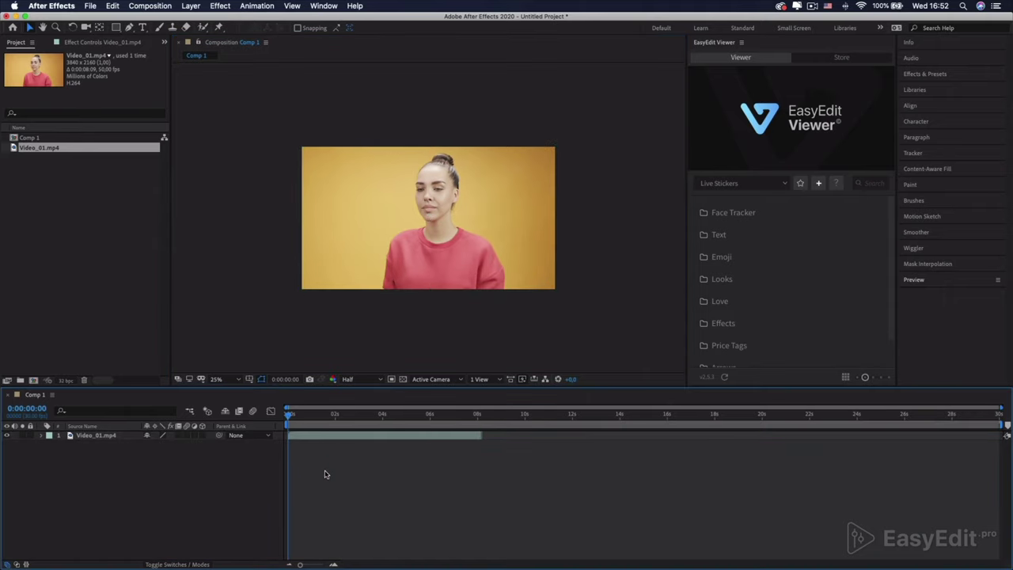
key("space")
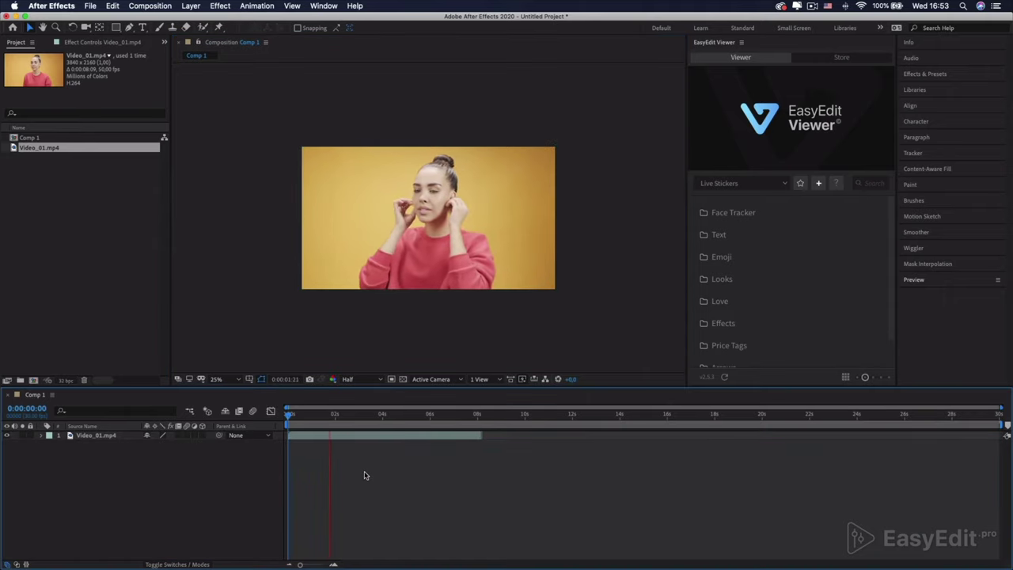
left_click(369, 414)
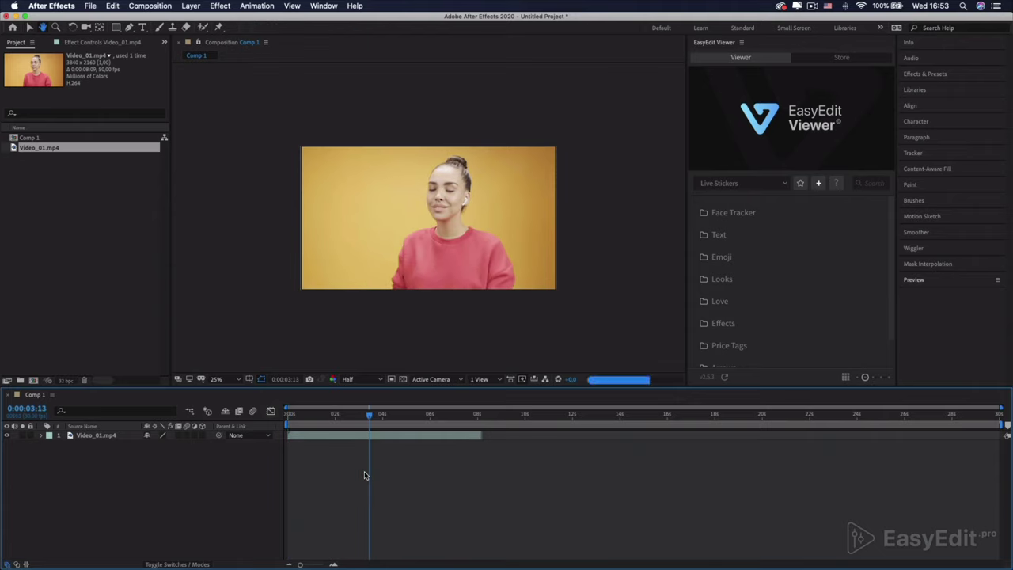
Step: Return the playhead to the start and expand the Text sticker category
left_click_drag(346, 418, 277, 422)
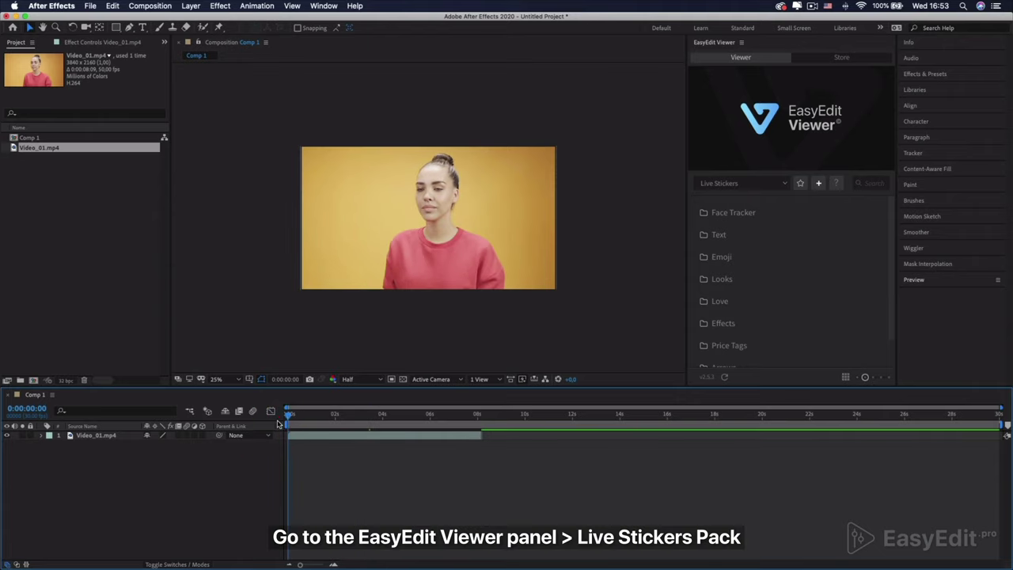
mouse_move(722, 234)
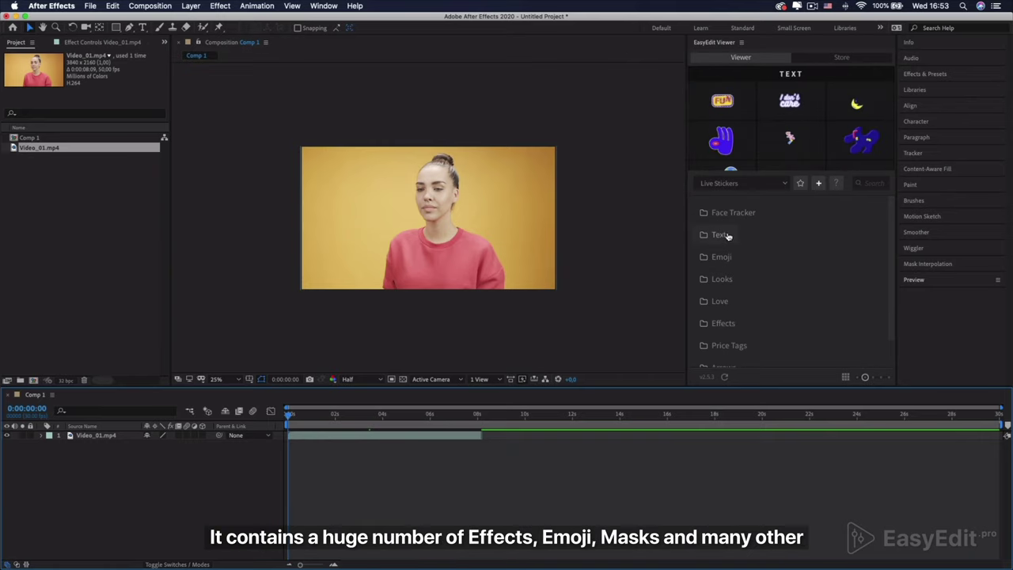
left_click(725, 235)
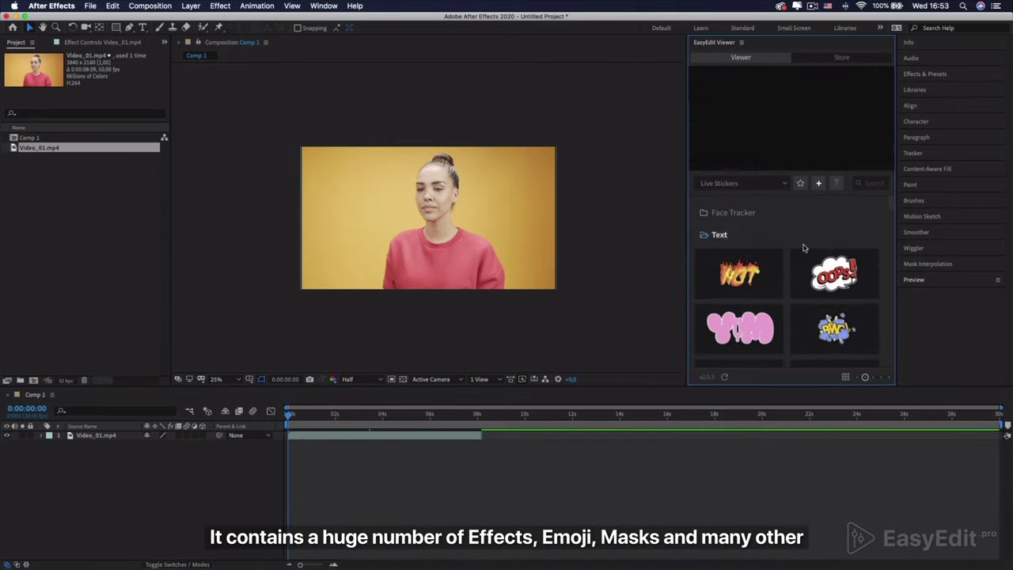
Step: Scroll down to the GOOD VIBES sticker and import it into Comp 1
mouse_move(754, 288)
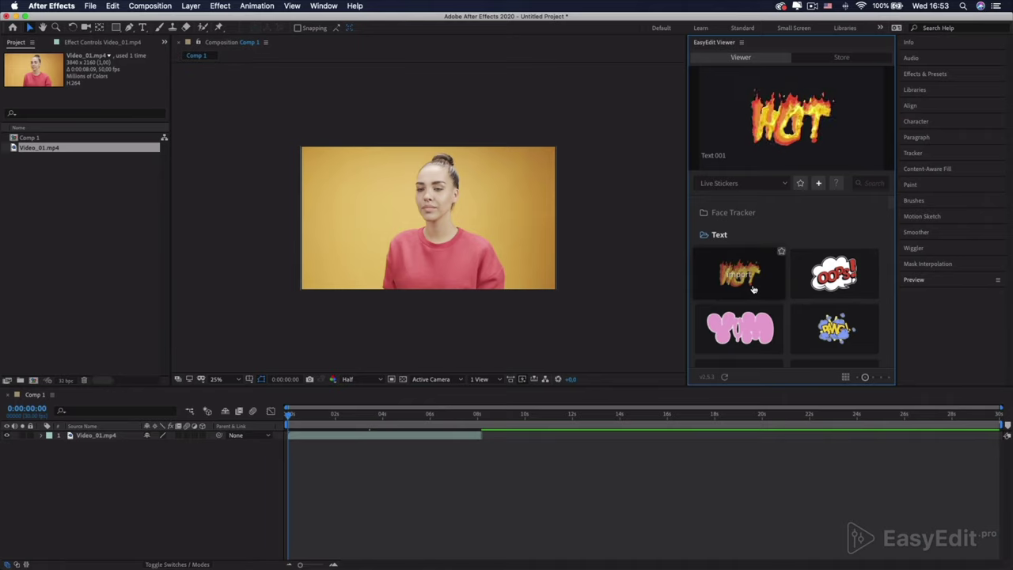
mouse_move(756, 319)
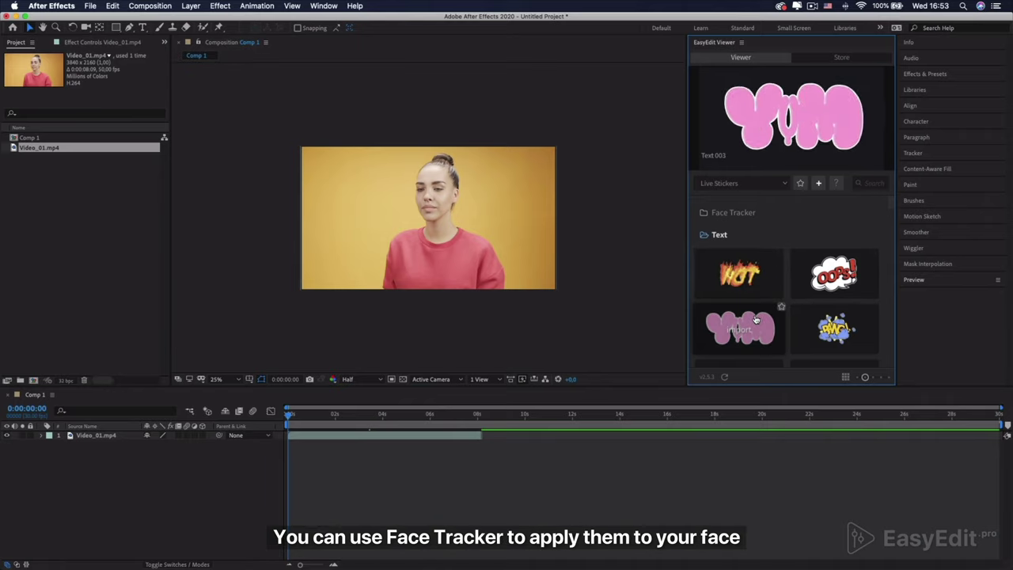
scroll(756, 319, "down", 5)
scroll(756, 319, "down", 6)
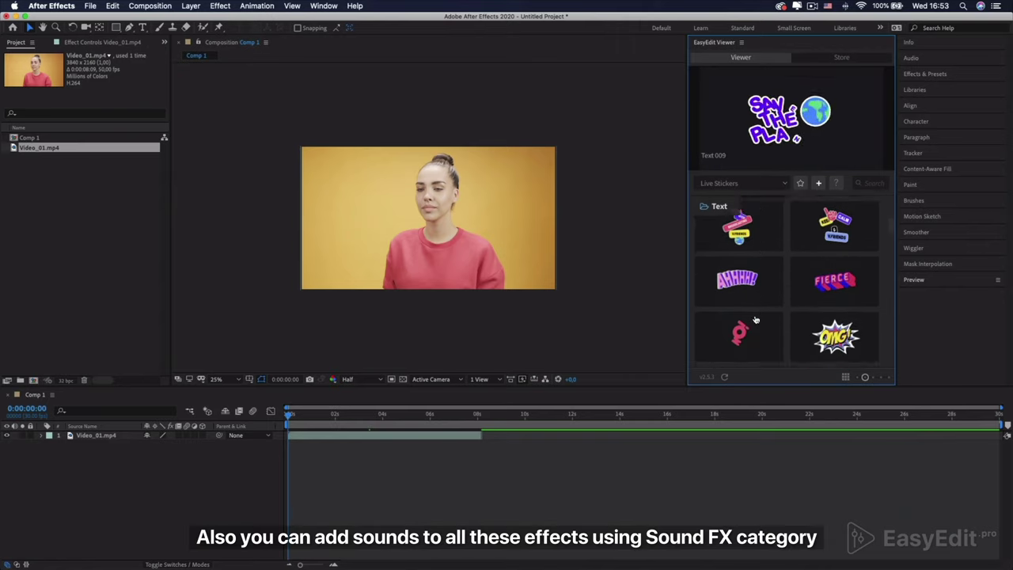
scroll(756, 319, "down", 6)
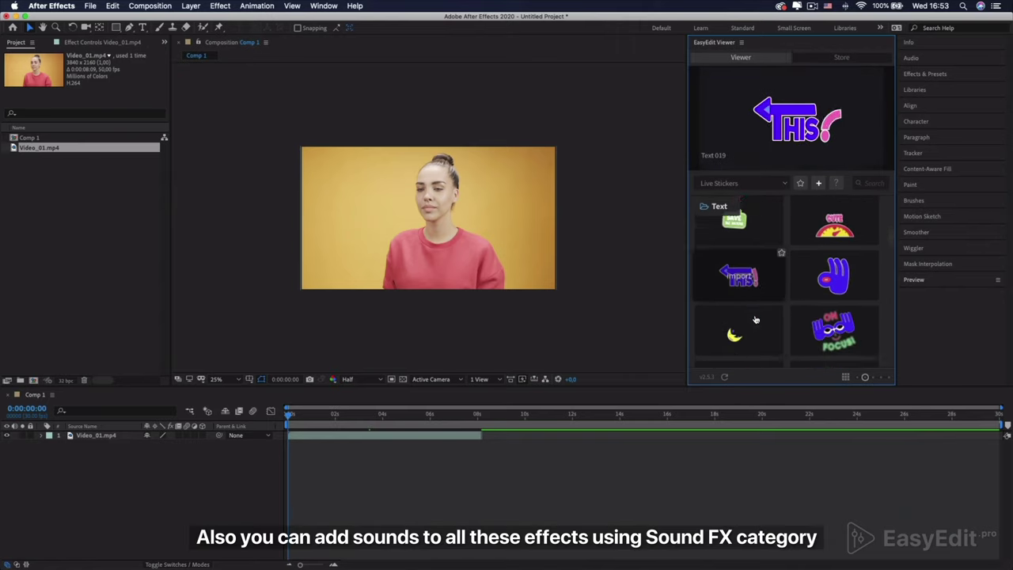
scroll(756, 319, "down", 1)
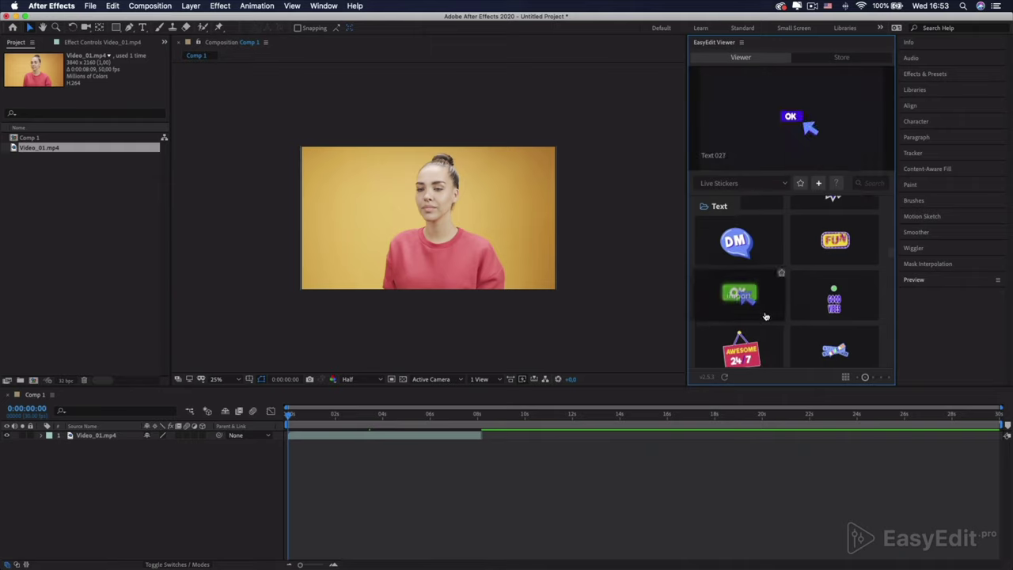
mouse_move(829, 305)
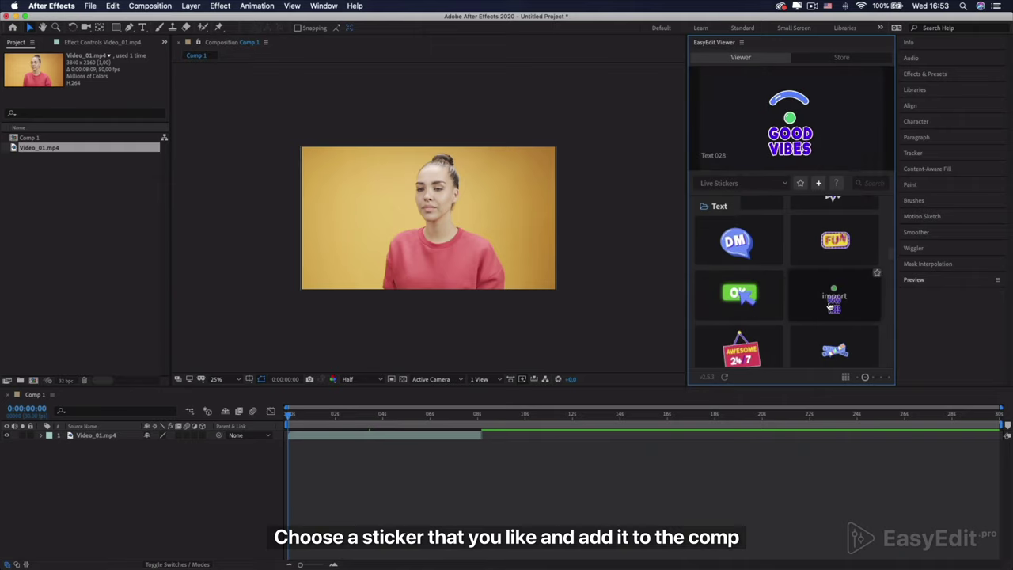
left_click(830, 306)
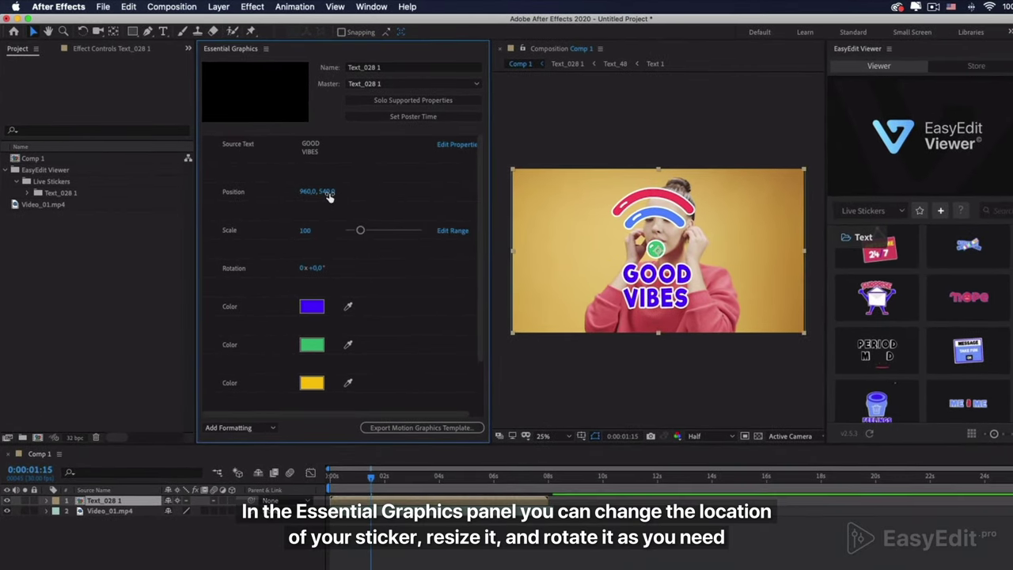
Step: Set the GOOD VIBES sticker to position 485,550 and scale 74 in Essential Graphics
left_click_drag(329, 196, 359, 197)
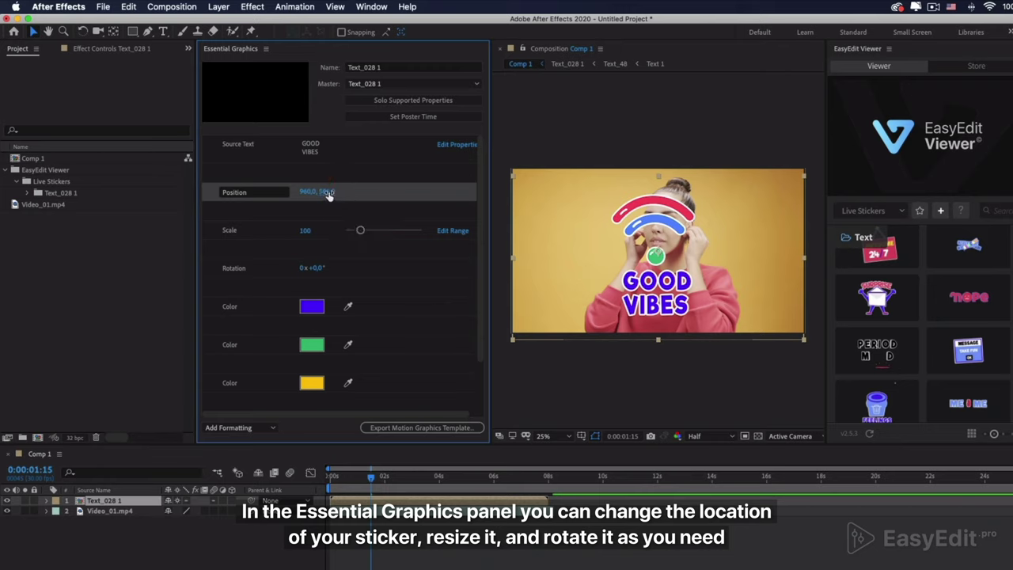
left_click_drag(285, 192, 278, 193)
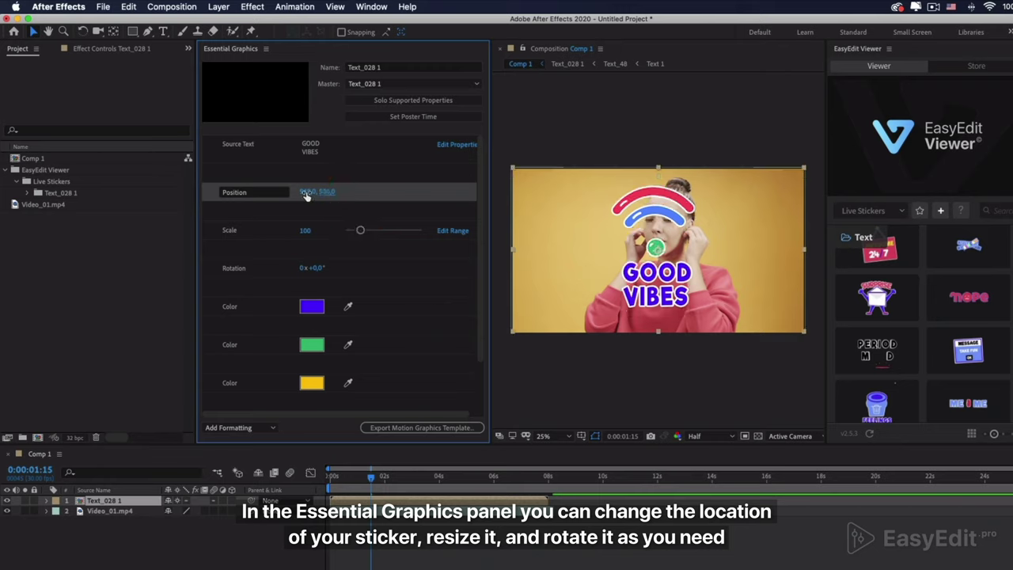
left_click_drag(180, 192, 158, 198)
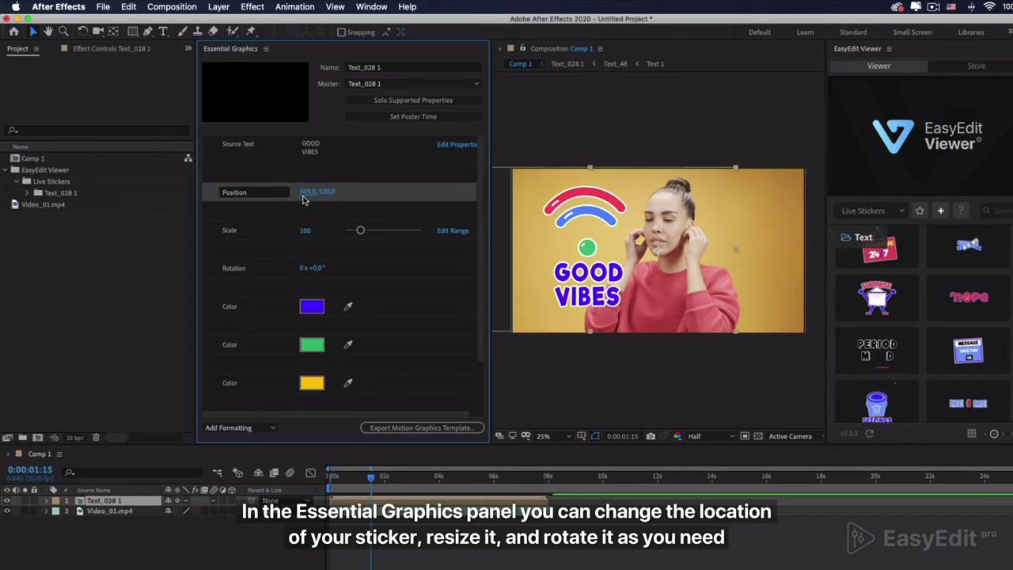
left_click_drag(292, 192, 292, 196)
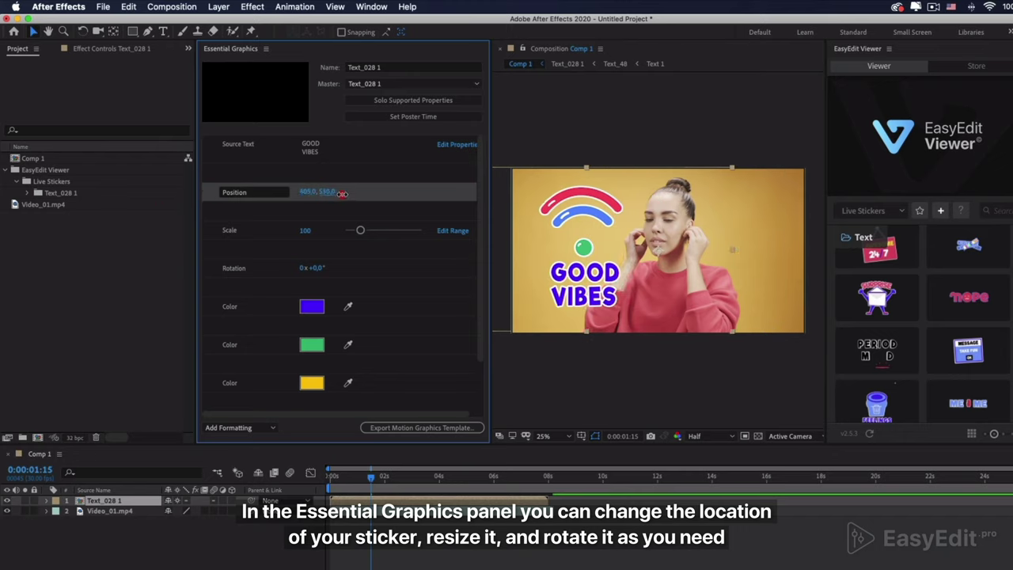
left_click_drag(342, 197, 342, 197)
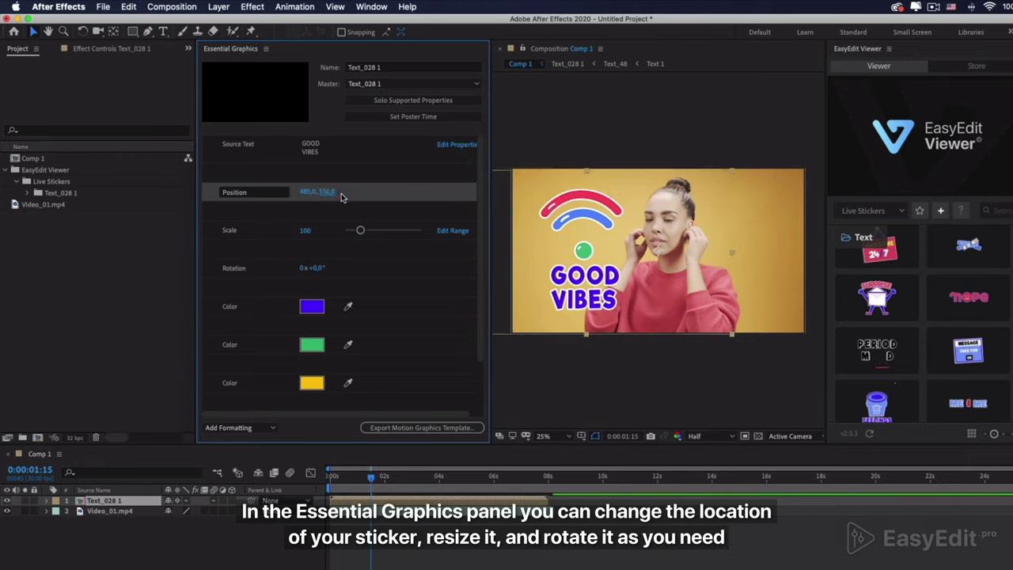
left_click_drag(360, 232, 356, 231)
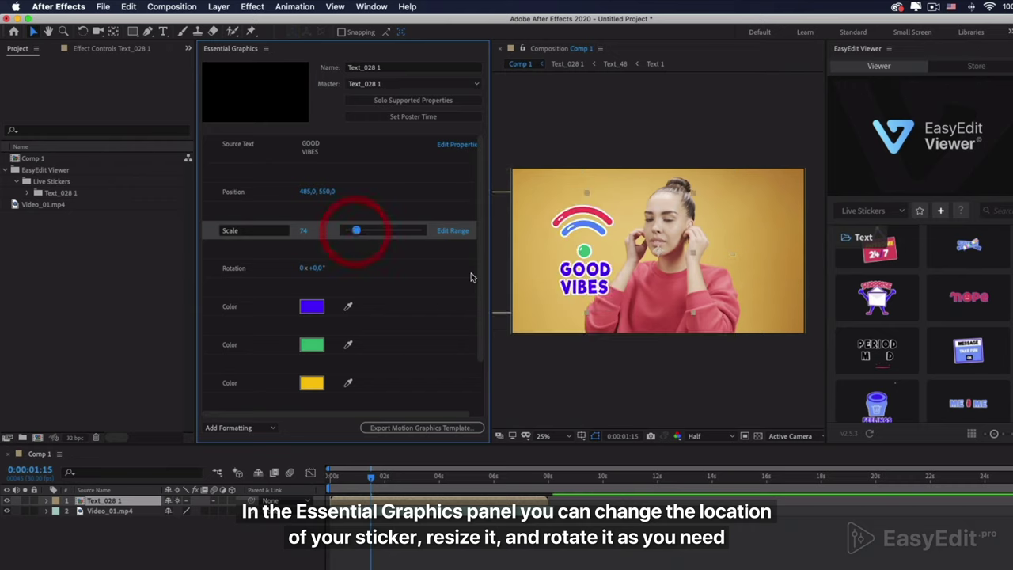
left_click(324, 269)
Step: Resize the GOOD VIBES sticker in the viewer and drag it to the lower left beside the woman
left_click_drag(344, 271, 345, 275)
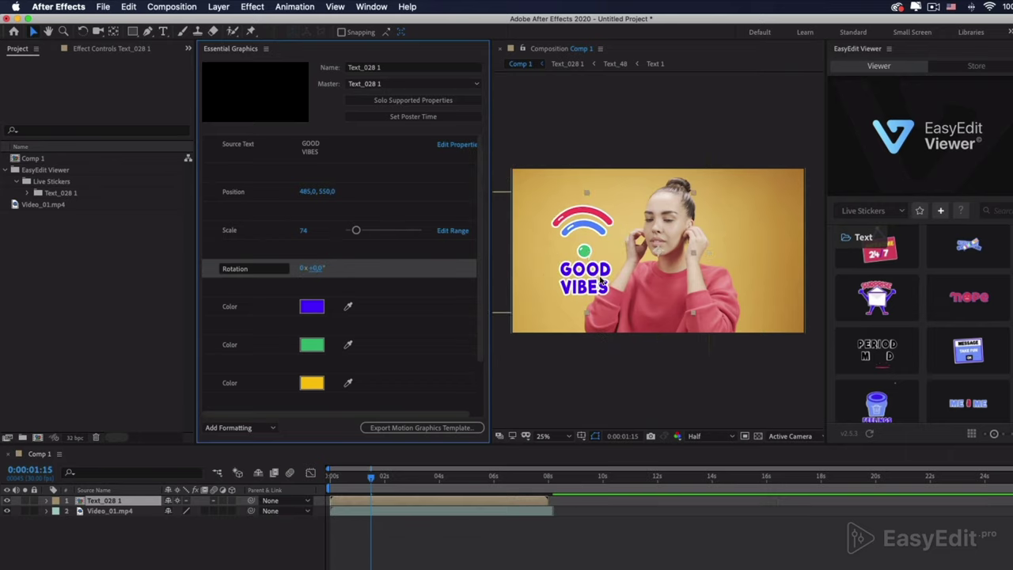
left_click_drag(601, 281, 612, 273)
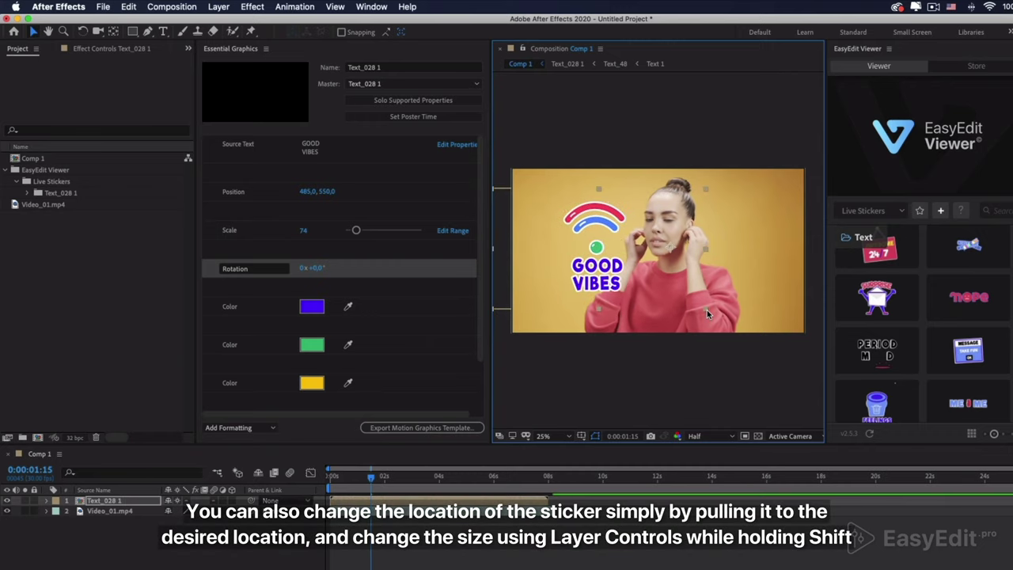
left_click_drag(706, 309, 695, 308)
left_click_drag(608, 280, 567, 312)
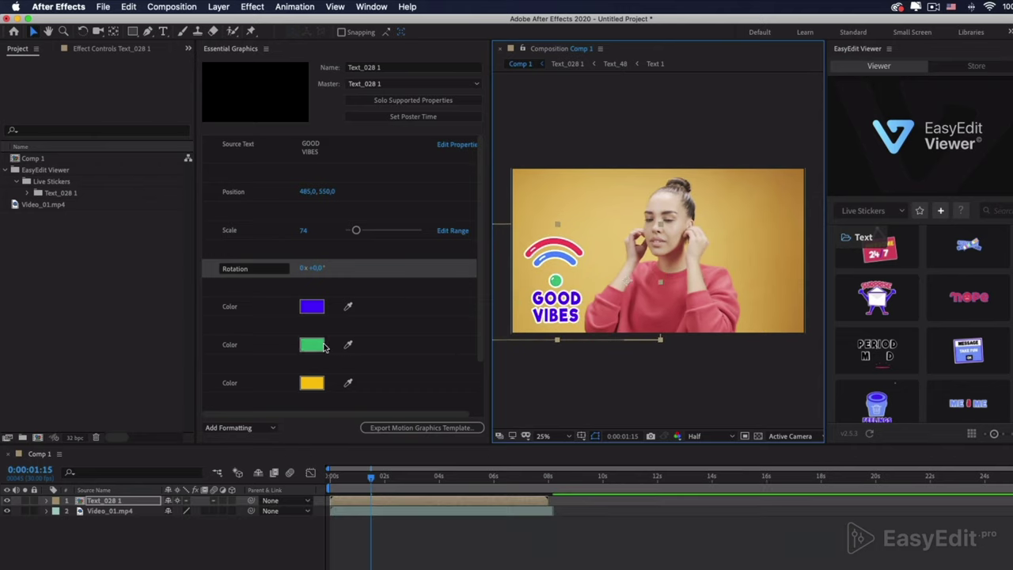
Step: Change the GOOD VIBES sticker's last colour to orange
scroll(364, 360, "down", 2)
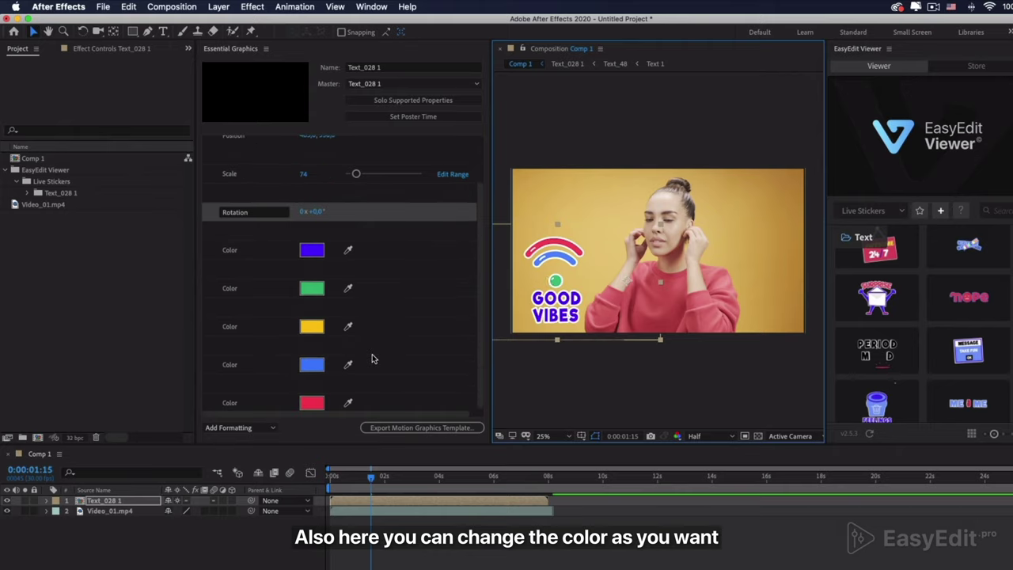
scroll(366, 350, "down", 1)
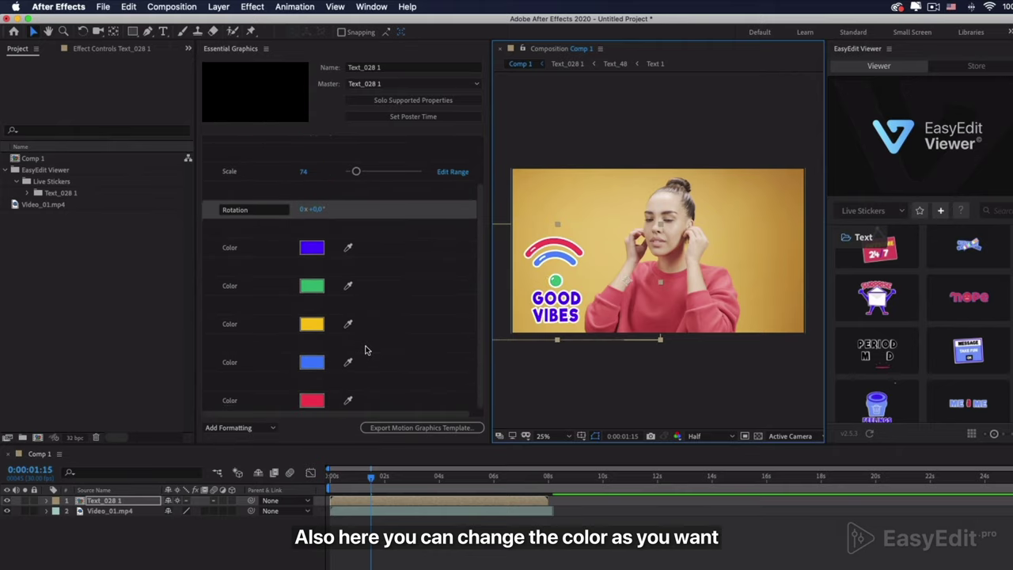
left_click(312, 400)
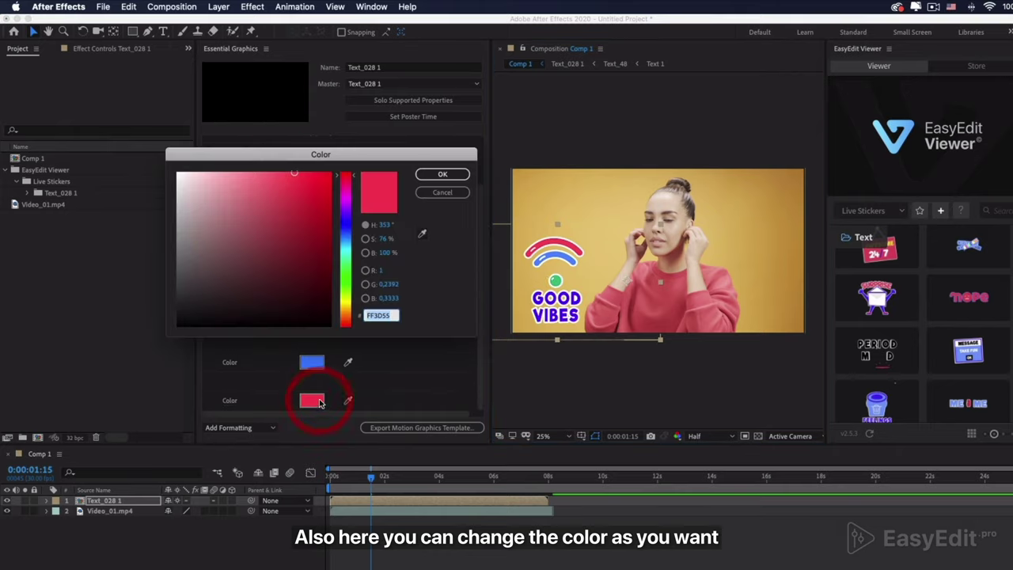
left_click_drag(347, 257, 346, 313)
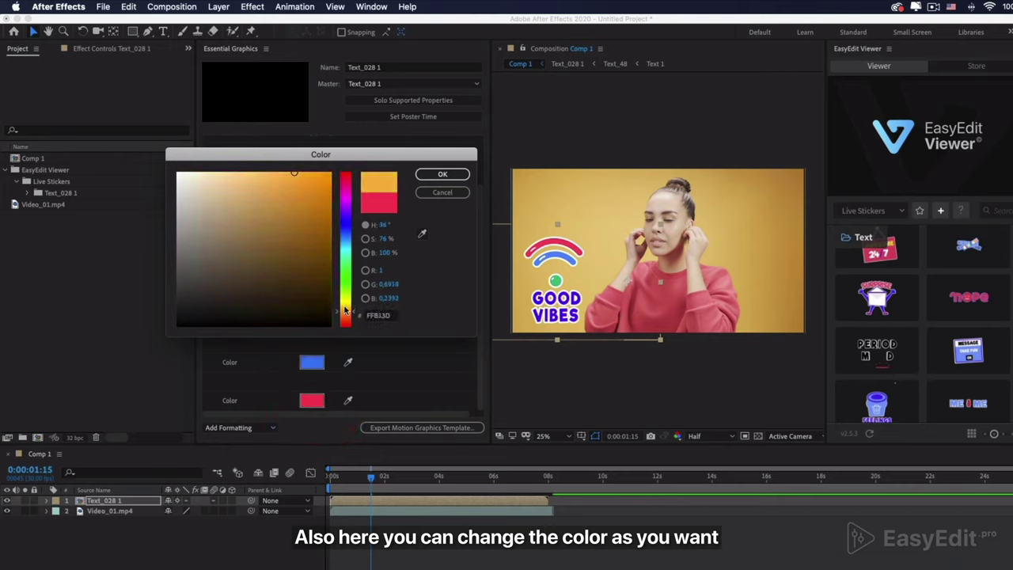
left_click(442, 173)
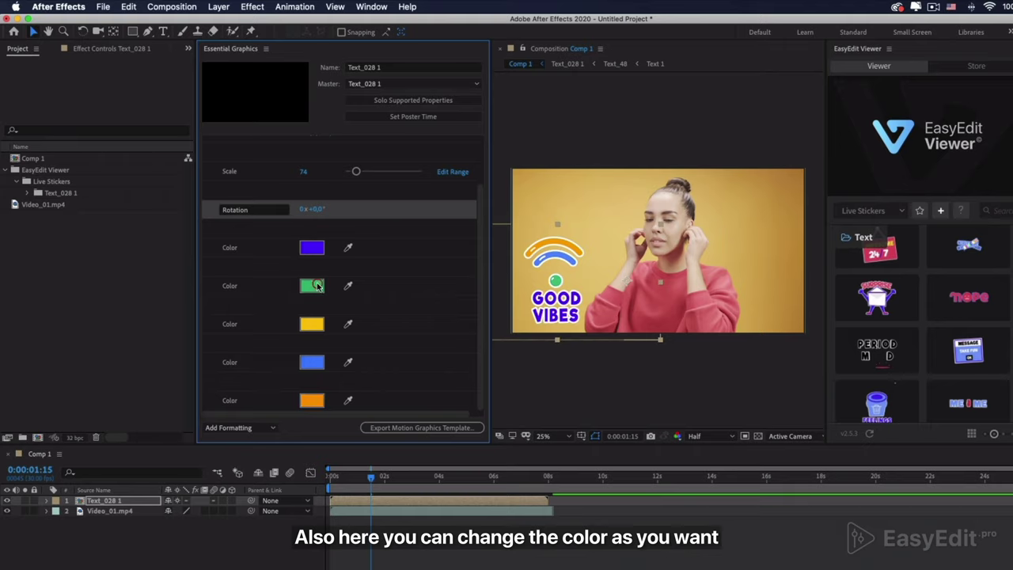
Step: Recolour the green slot to red and the blue slot to bright green
left_click(318, 287)
left_click_drag(347, 207, 345, 168)
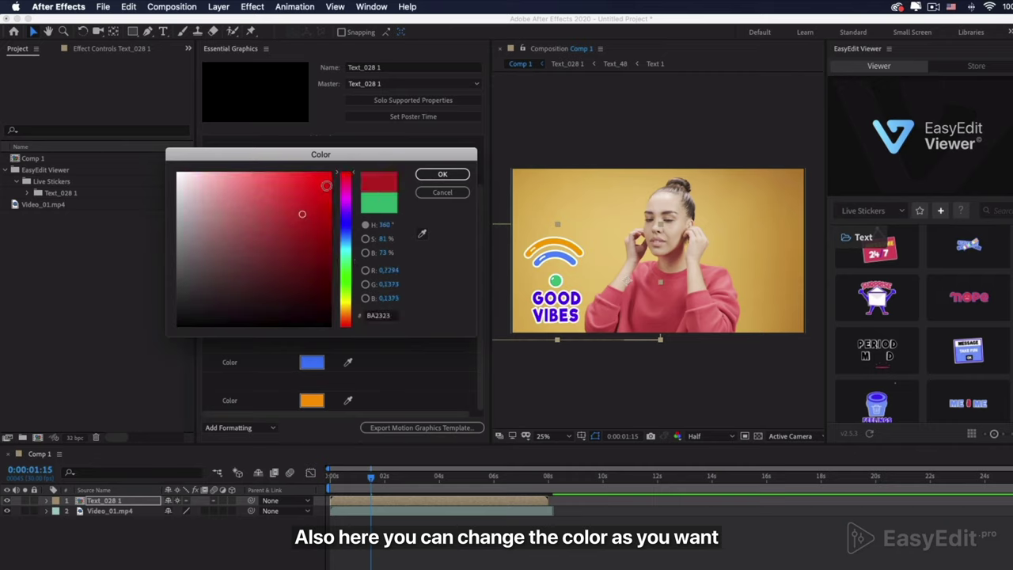
left_click(442, 173)
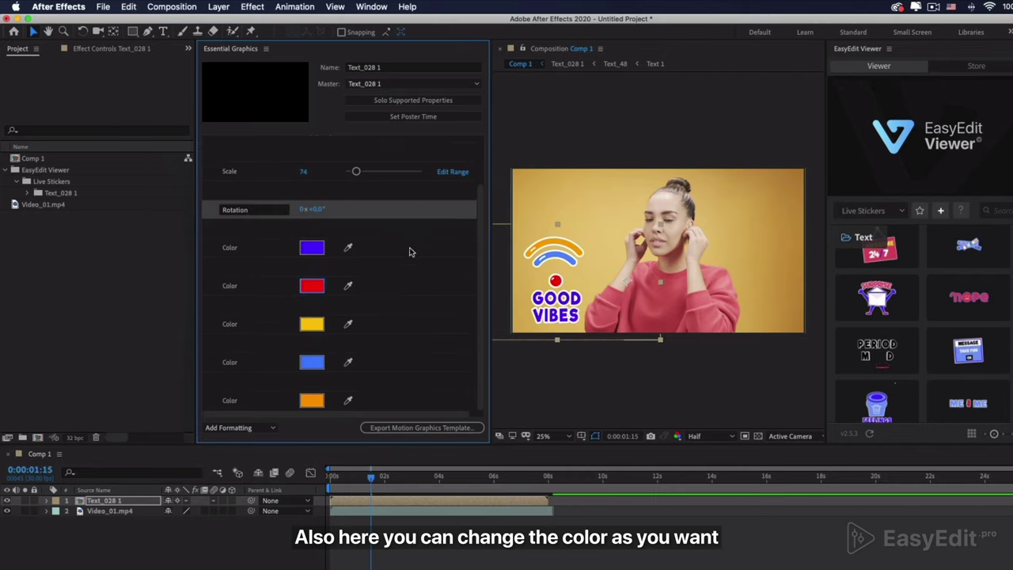
left_click(312, 363)
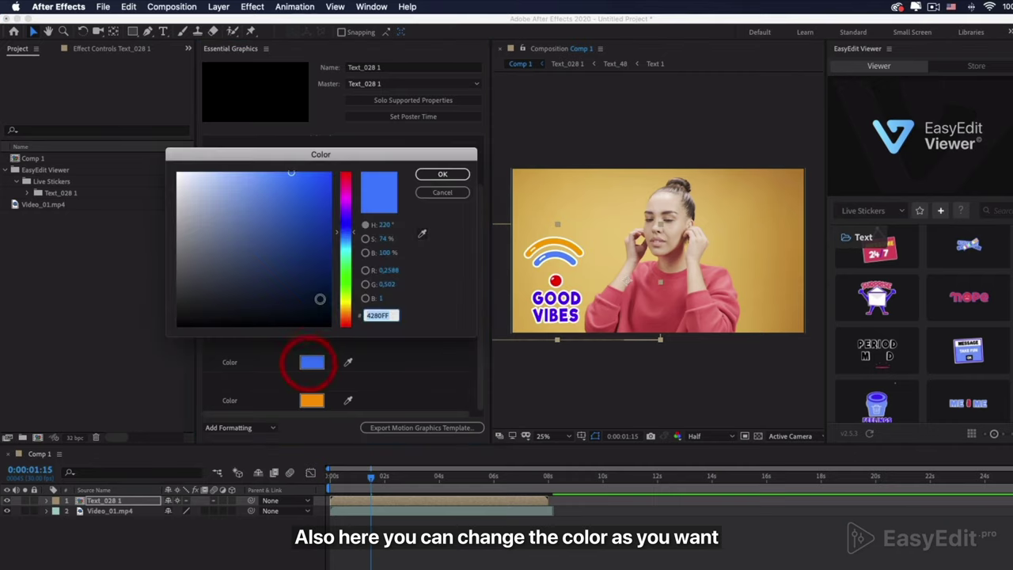
left_click(345, 274)
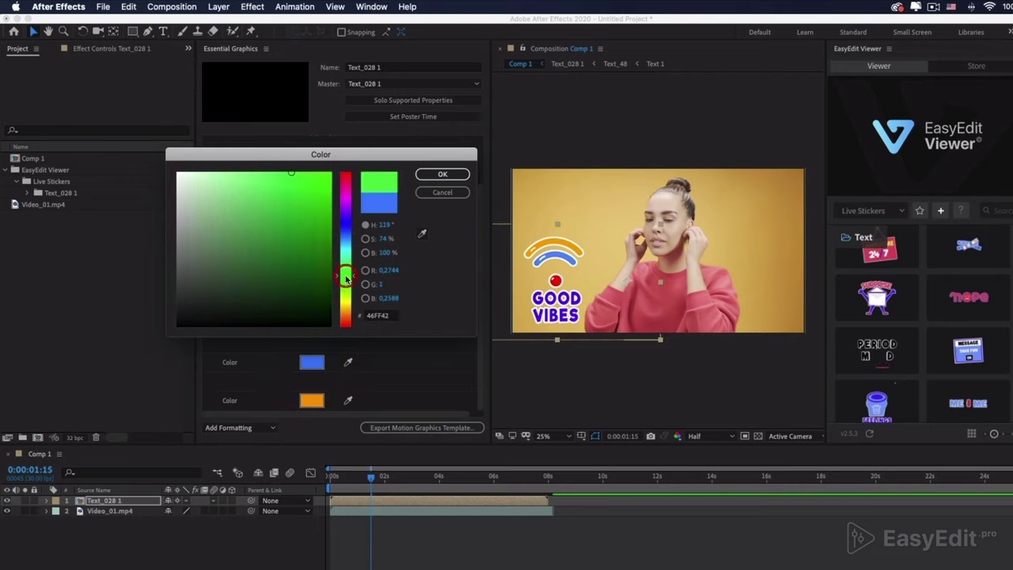
left_click(447, 175)
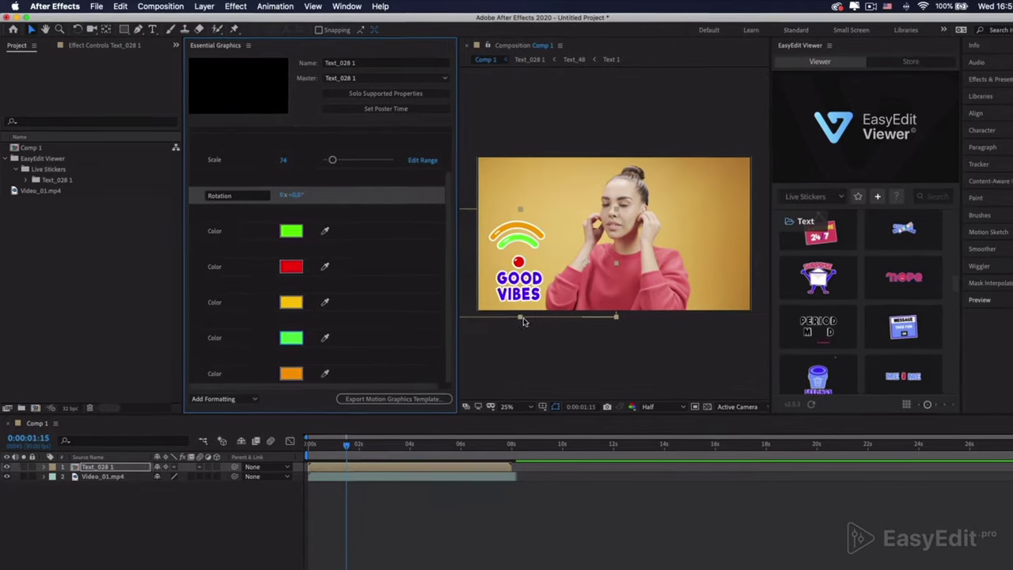
key("Home")
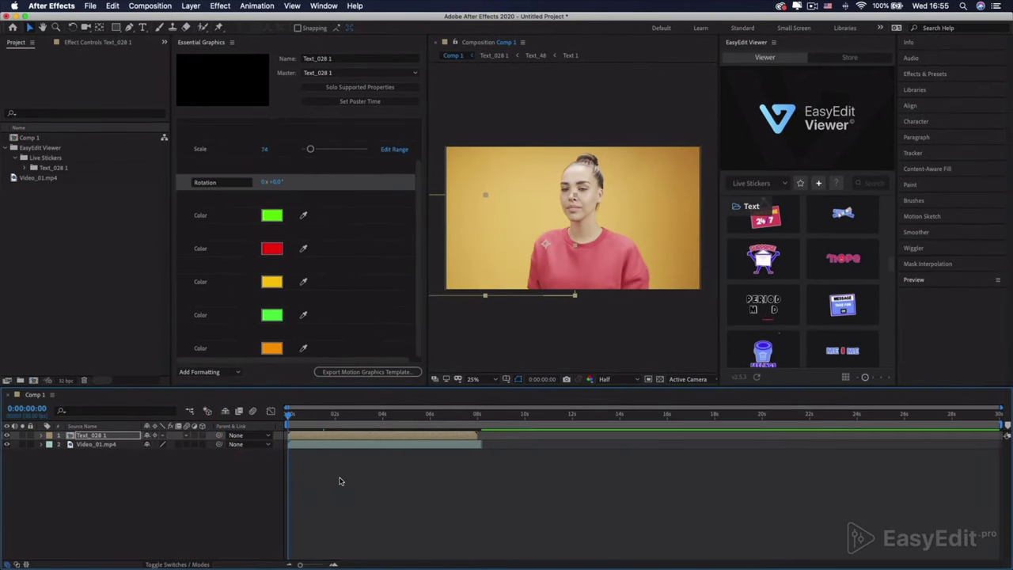
Step: Preview the animation, then import the THIS! sticker (Text_019 1) into Comp 1
key("space")
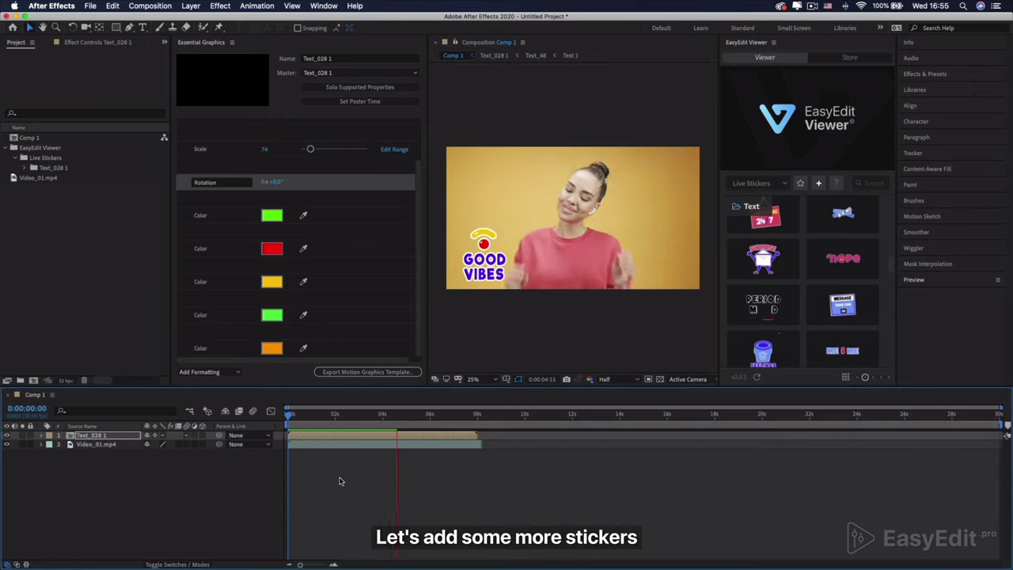
key("space")
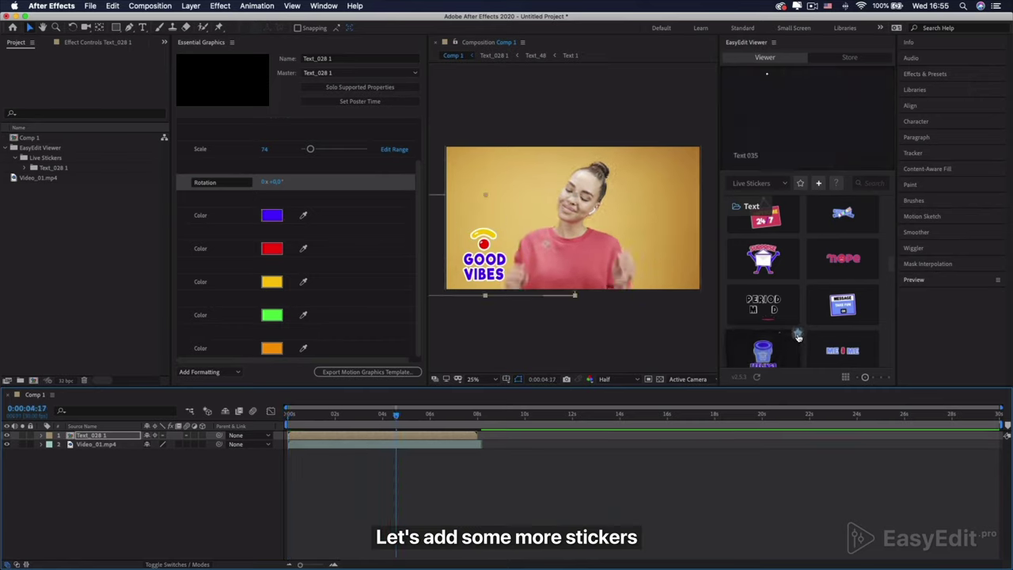
mouse_move(821, 324)
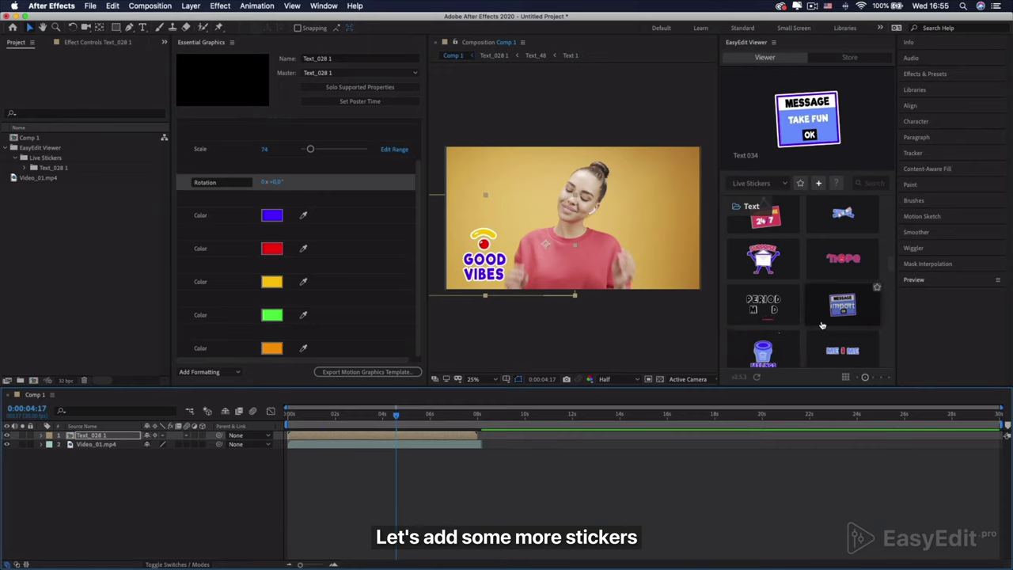
scroll(821, 324, "down", 5)
scroll(822, 324, "up", 3)
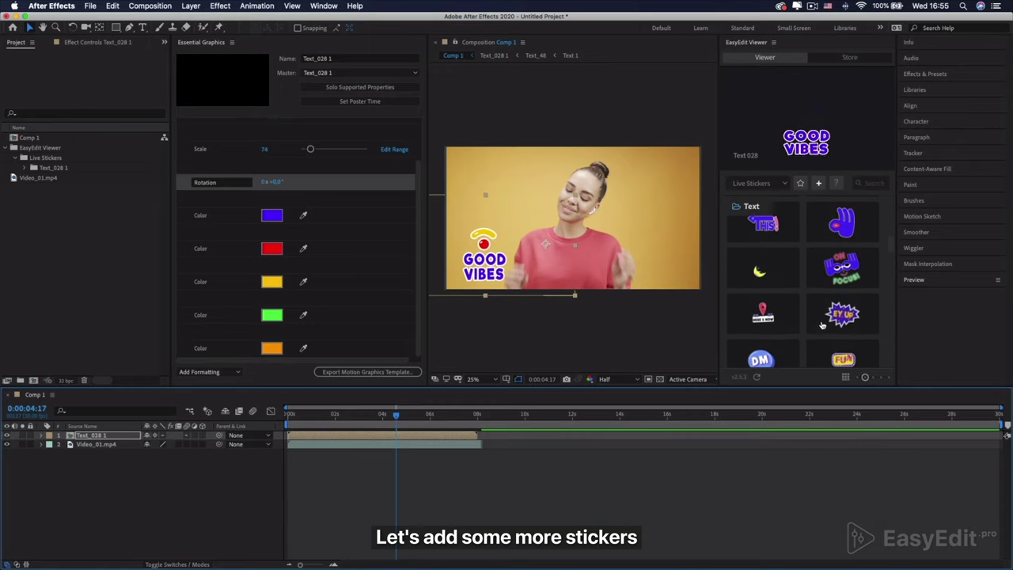
mouse_move(774, 286)
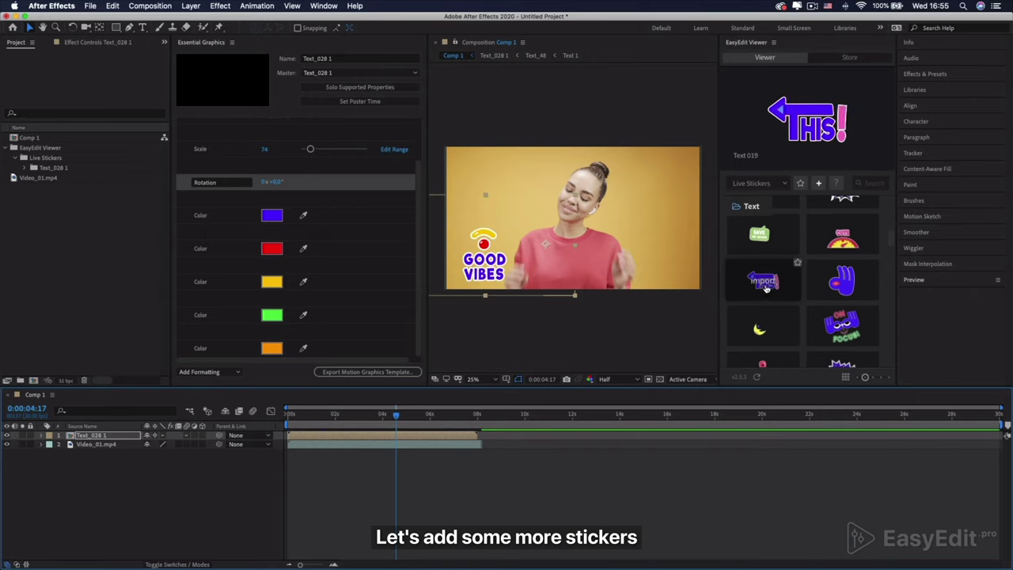
left_click(773, 287)
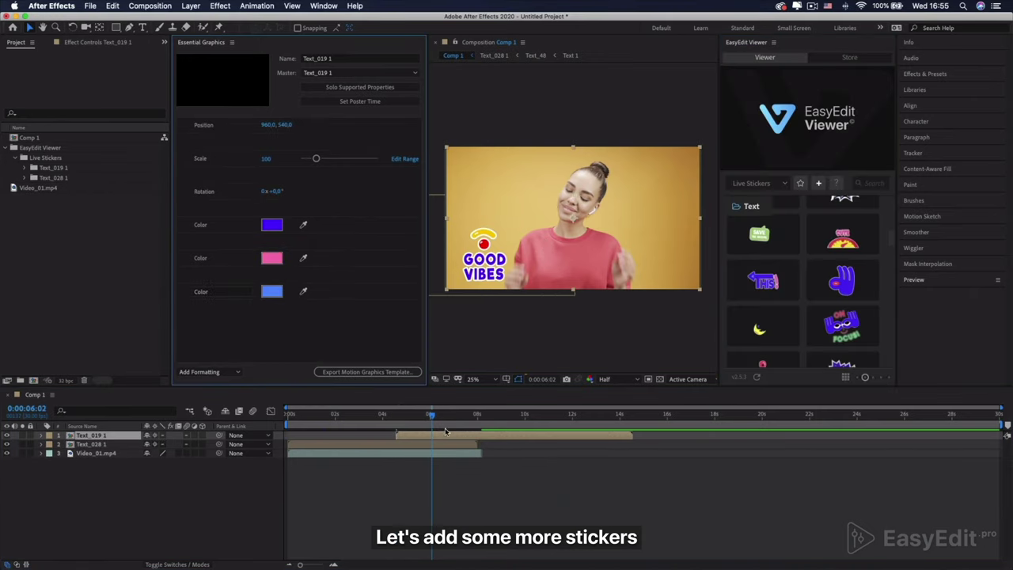
Step: Make the THIS! sticker layer start at 2 seconds and preview from there
left_click(418, 419)
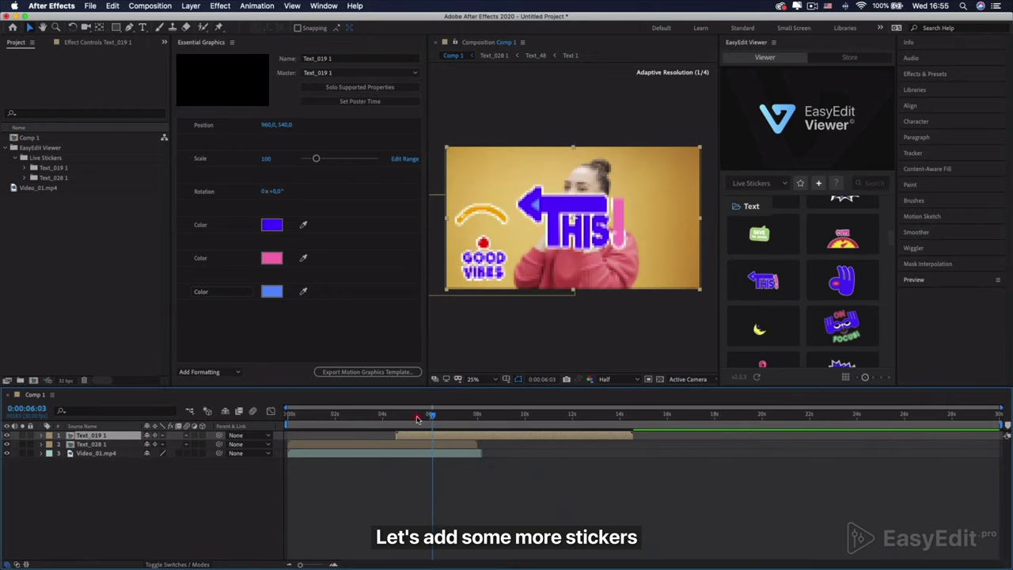
left_click_drag(405, 420, 336, 420)
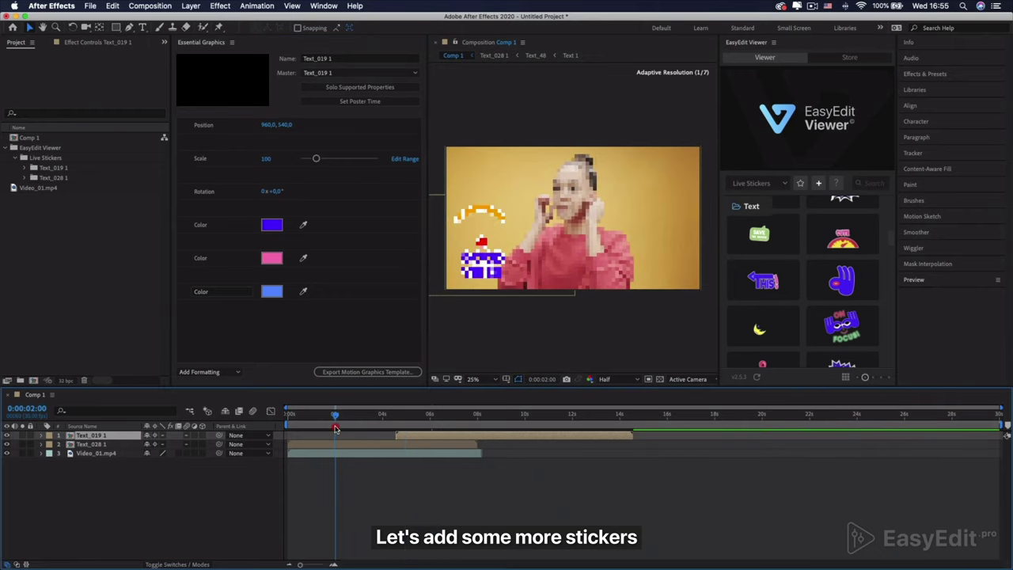
left_click_drag(416, 439, 358, 438)
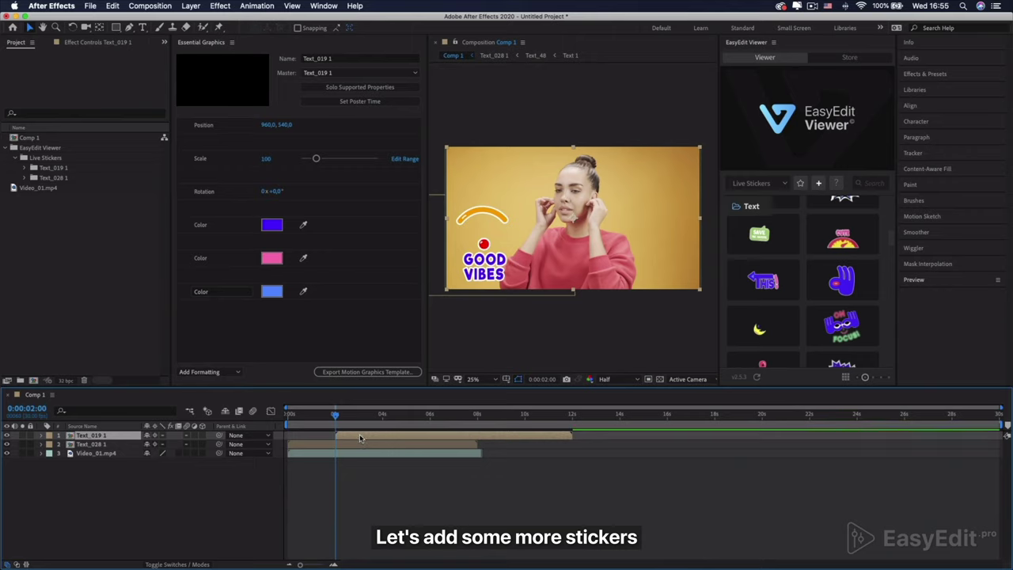
key("space")
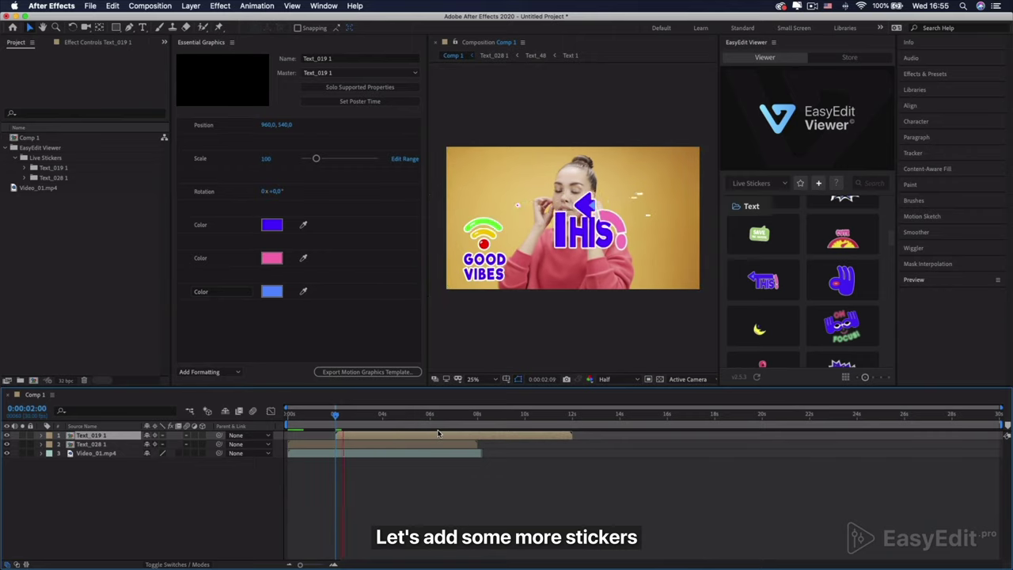
key("space")
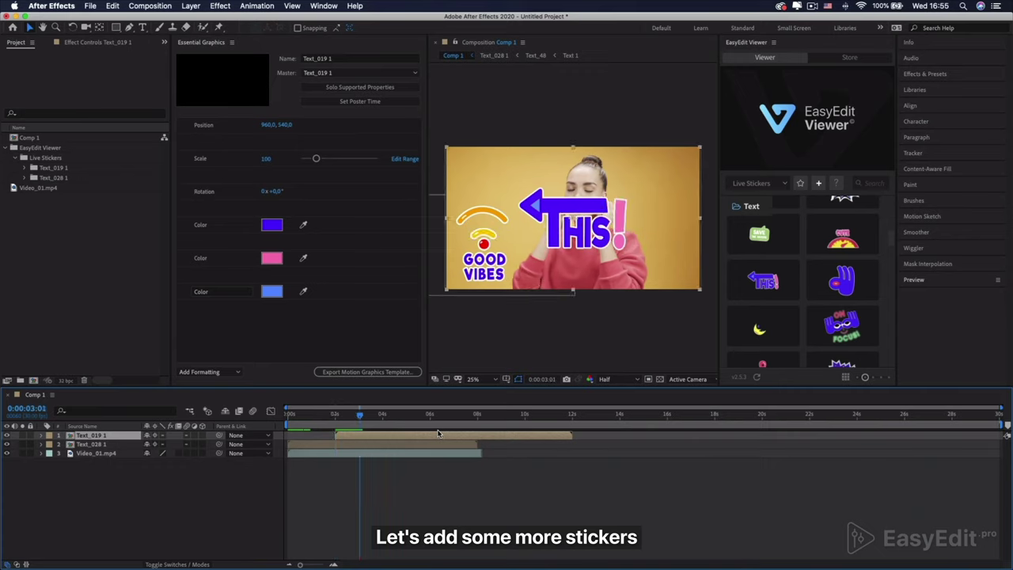
Step: Place THIS! upper right at 58 scale and -6° rotation, then import the OK-hand sticker
left_click_drag(595, 240, 664, 208)
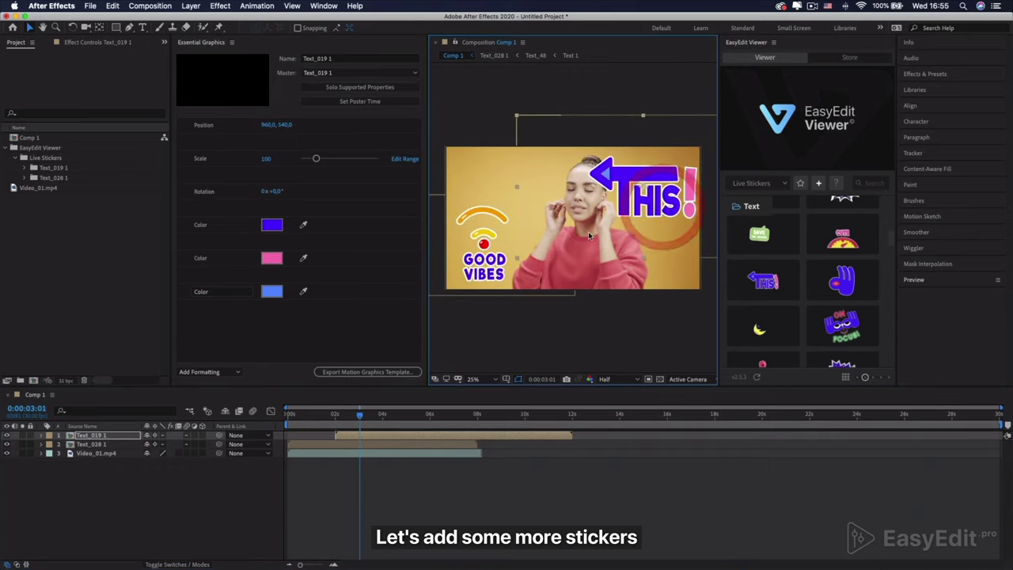
left_click(316, 160)
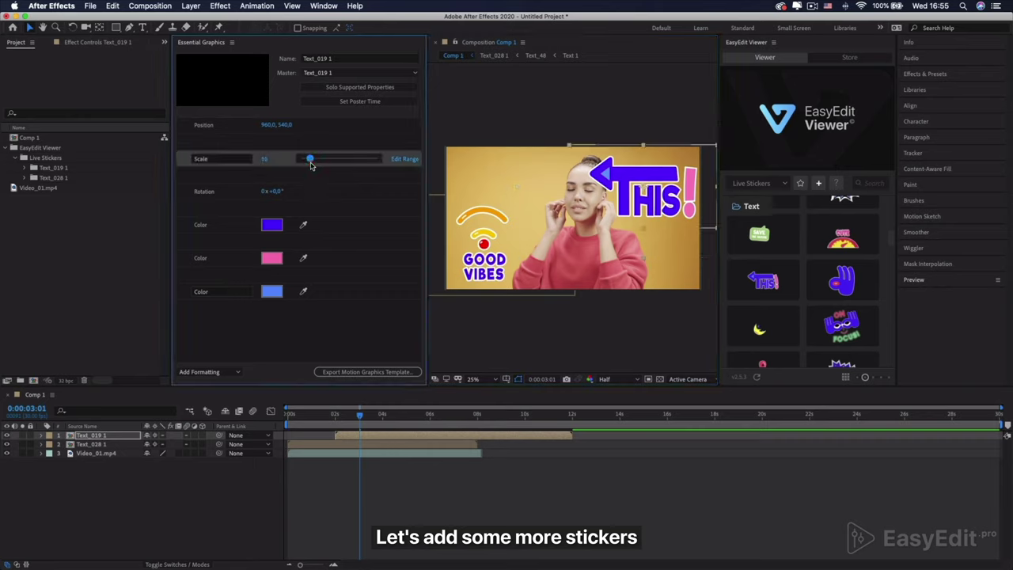
left_click_drag(684, 205, 692, 205)
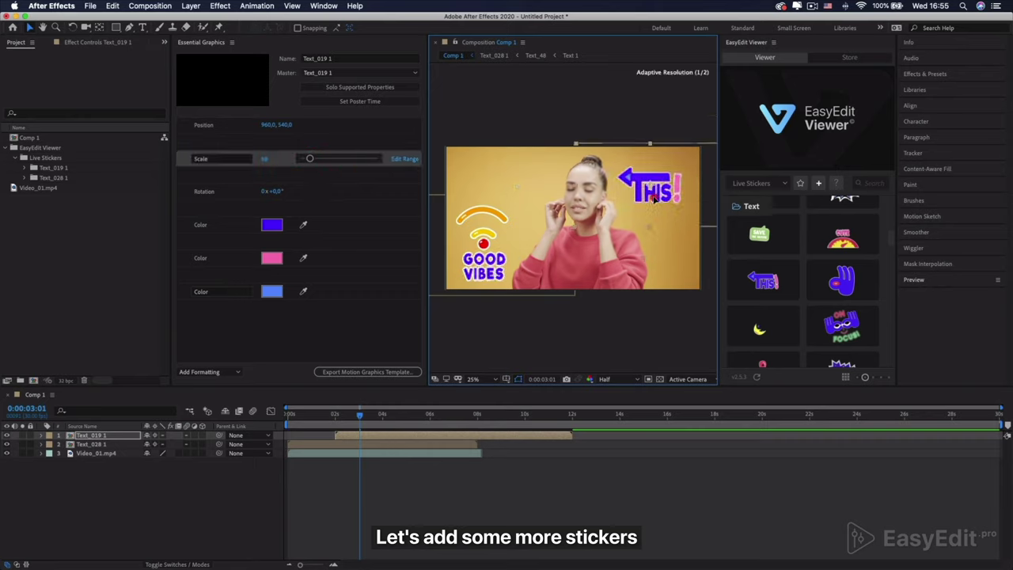
left_click(275, 193)
left_click_drag(275, 193, 272, 197)
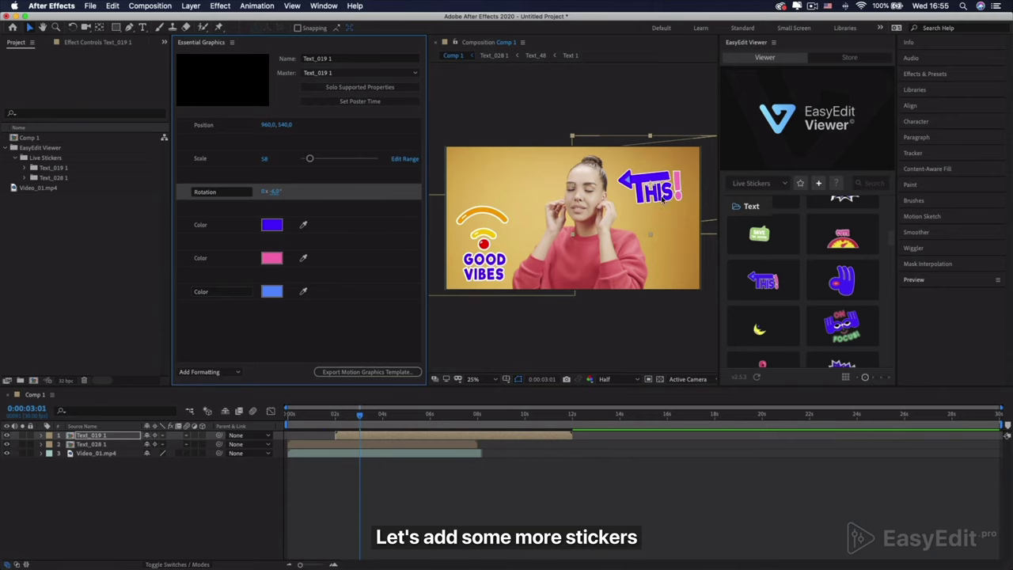
left_click_drag(663, 199, 663, 195)
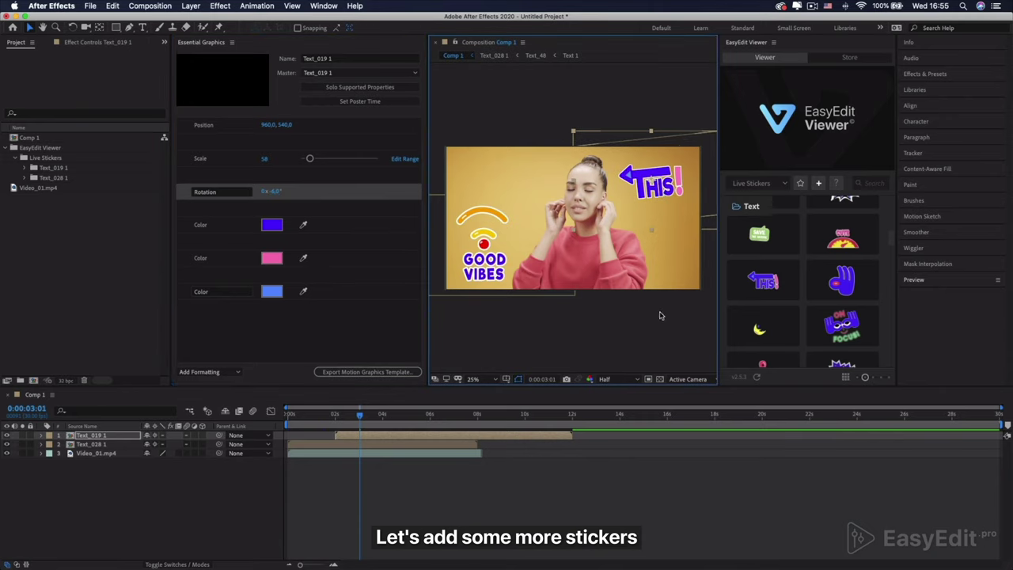
left_click(842, 284)
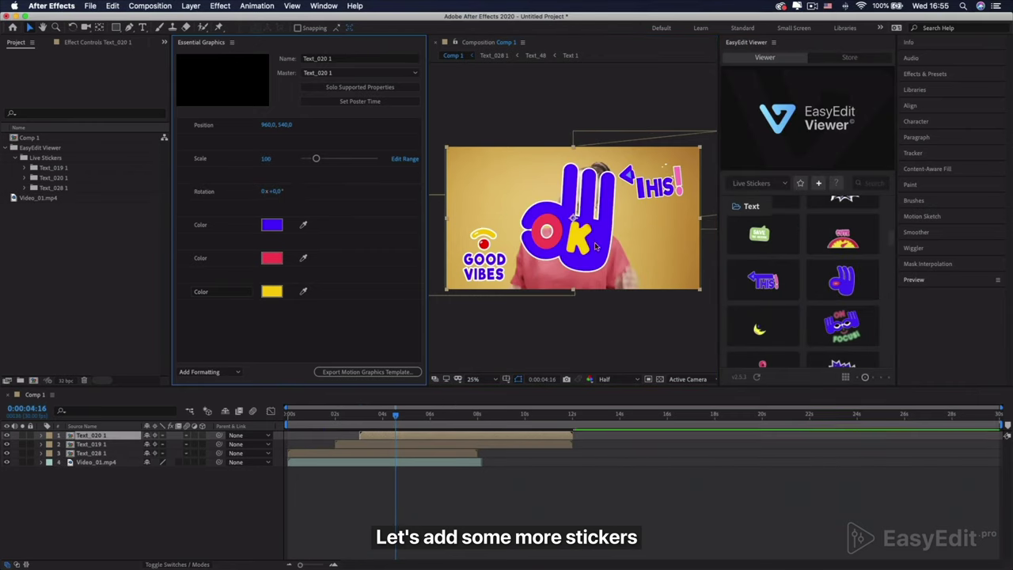
Step: Shrink the OK-hand sticker, move it to the lower right, and preview from the start
left_click_drag(316, 160, 309, 161)
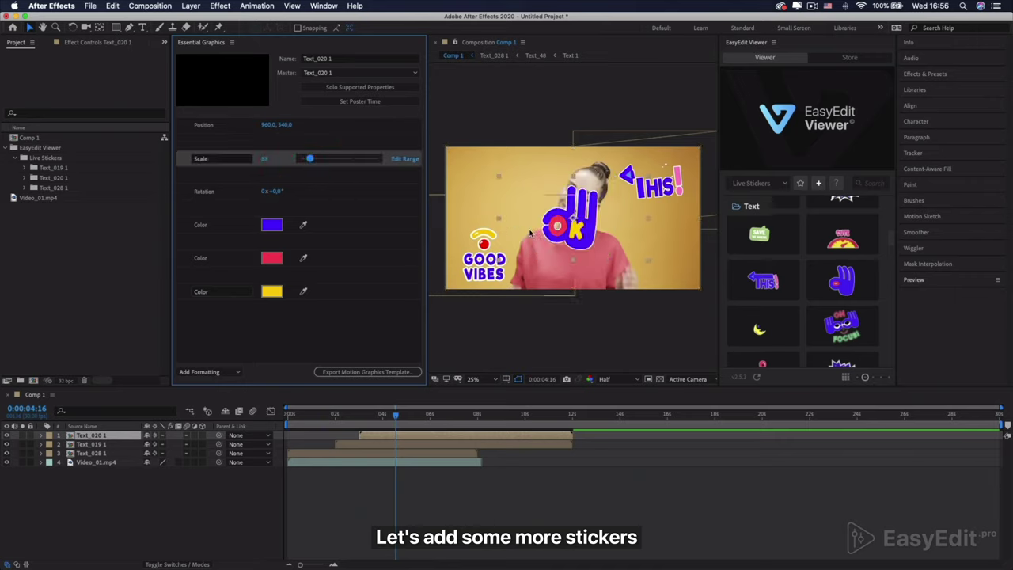
left_click_drag(581, 234, 662, 270)
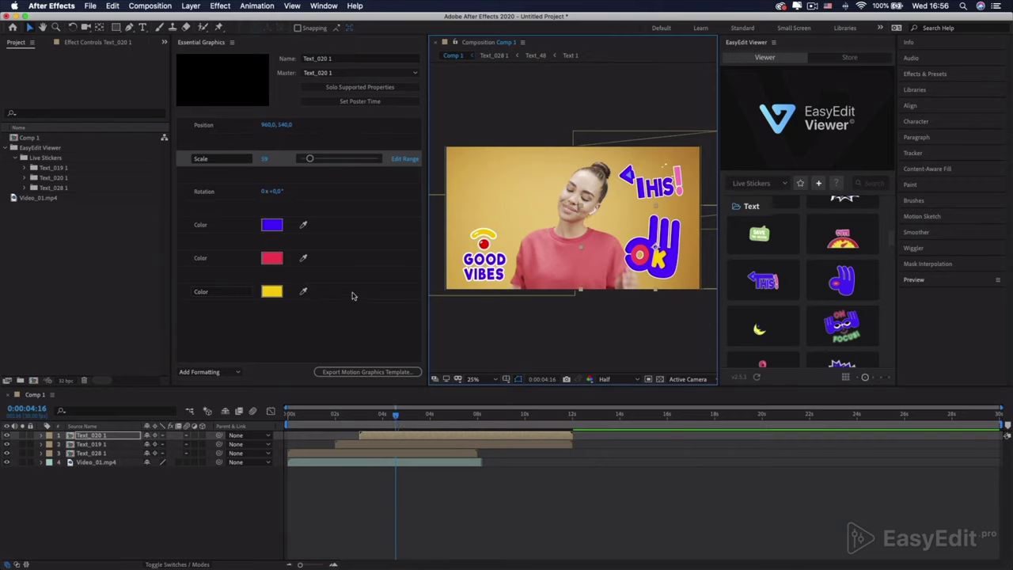
left_click_drag(391, 419, 289, 414)
key("space")
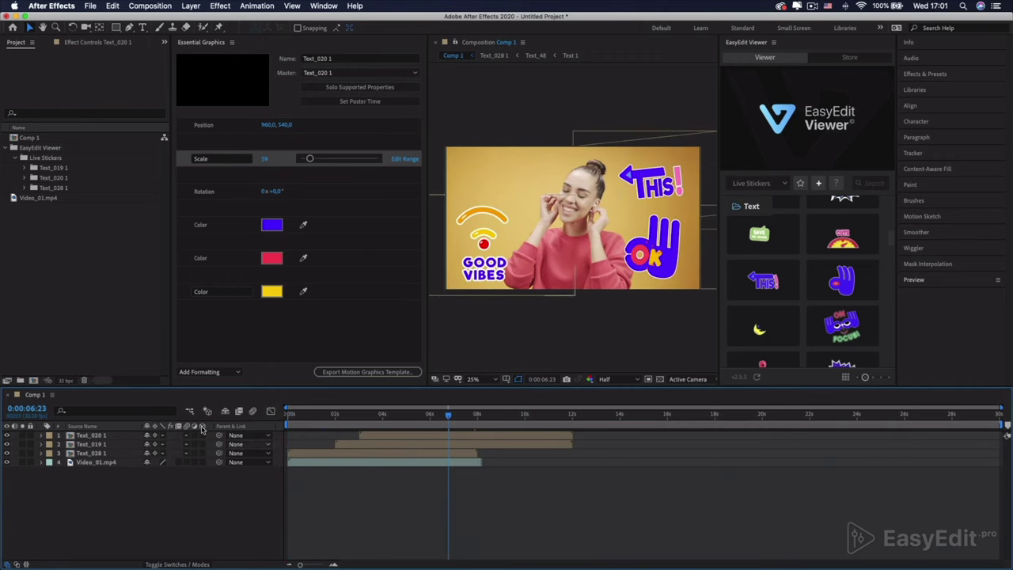
Step: Create Comp 2, import Video_02.mp4 and add it to the Comp 2 timeline
left_click(33, 380)
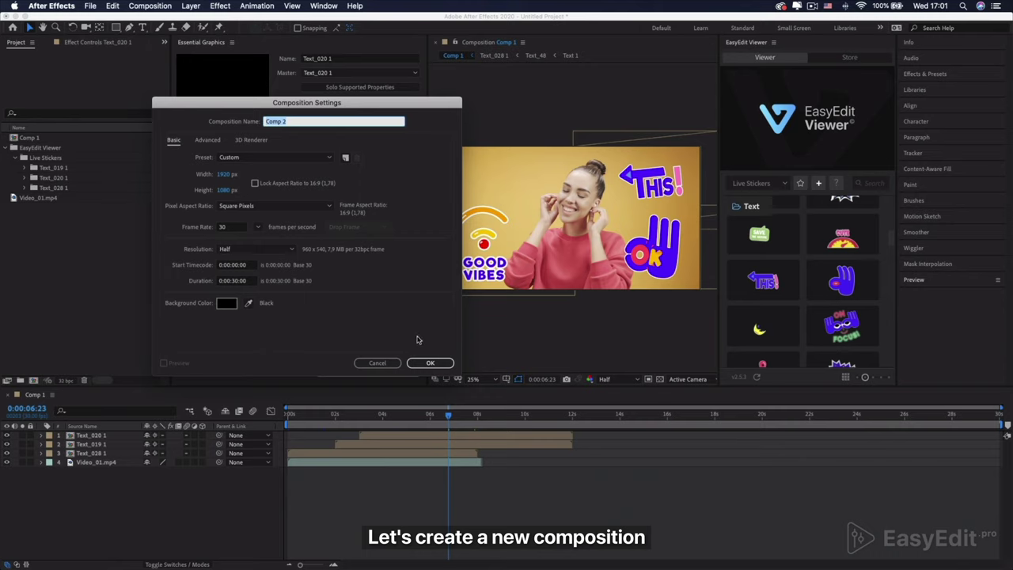
left_click(429, 362)
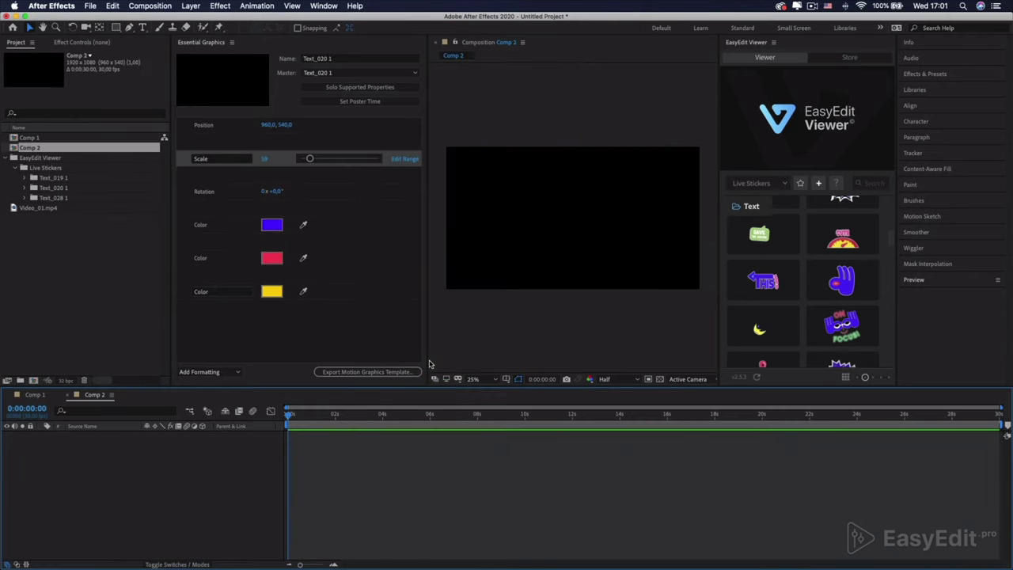
left_click(73, 295)
double_click(74, 294)
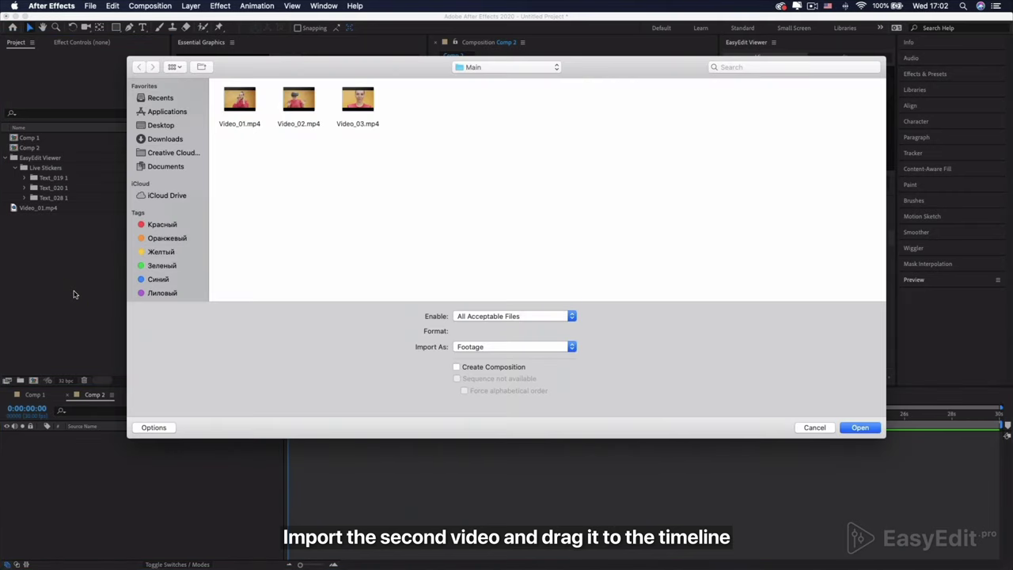
double_click(308, 124)
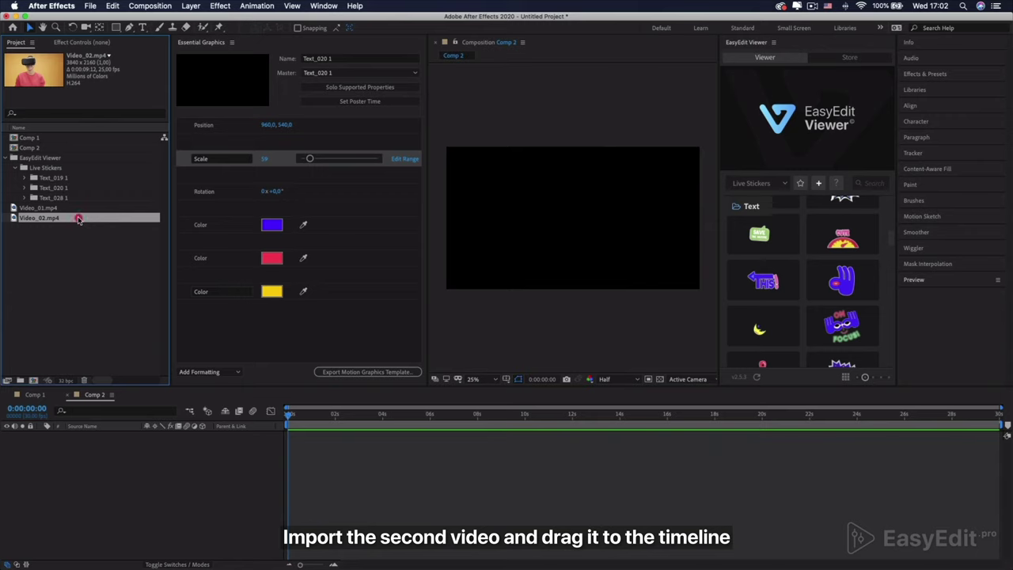
left_click_drag(176, 457, 175, 457)
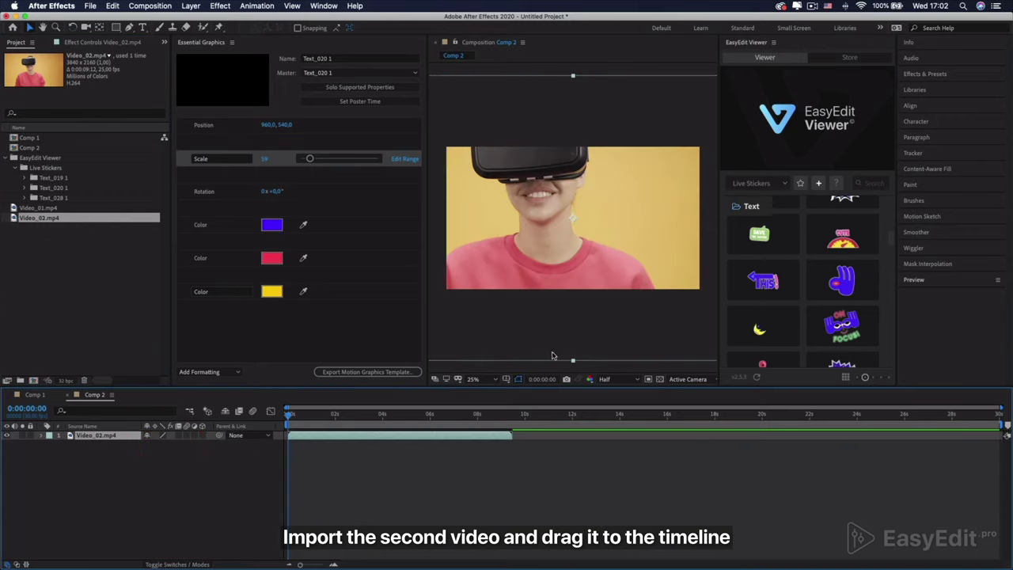
Step: Scale Video_02.mp4 down to fit the frame and widen the viewer and sticker browser
left_click_drag(573, 362, 552, 293)
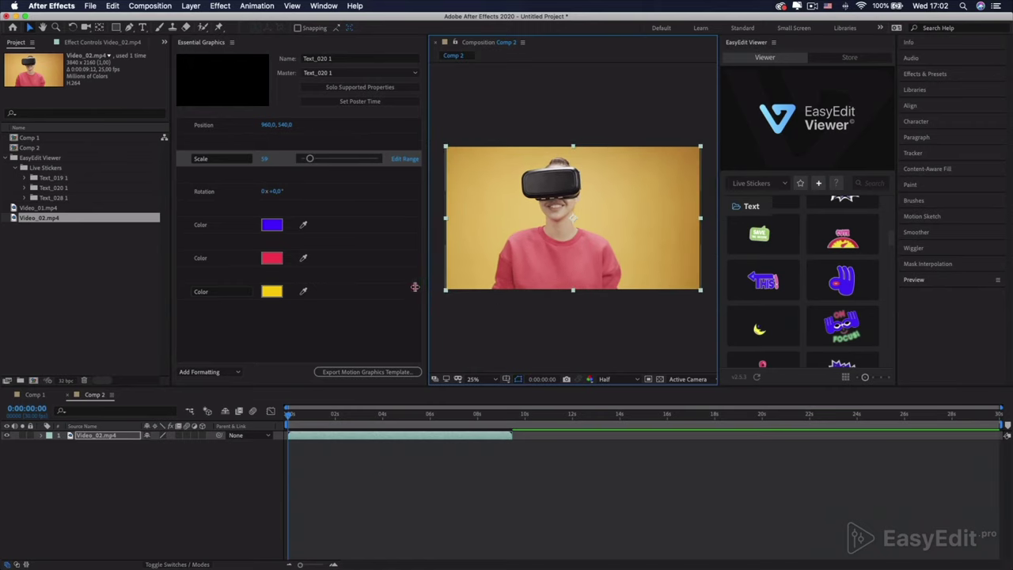
left_click_drag(415, 286, 330, 285)
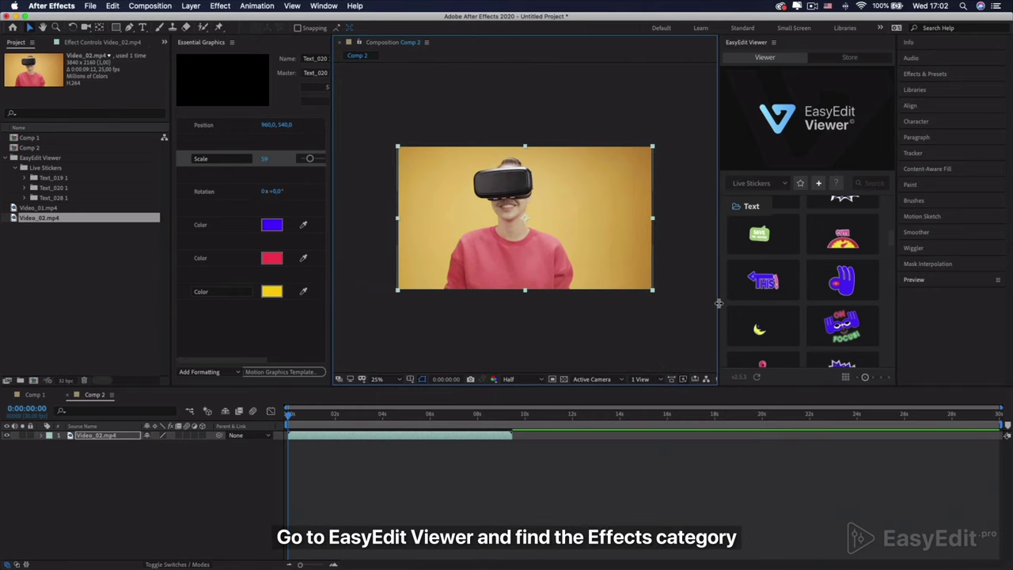
left_click_drag(718, 303, 645, 303)
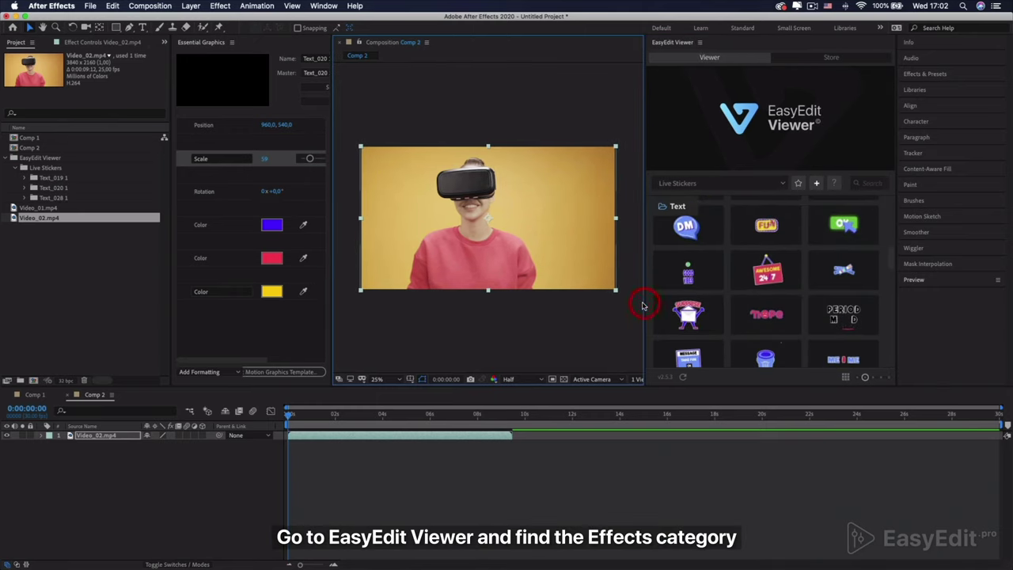
Step: Import the ghost-filled Effect 011 sticker from the EasyEdit Effects category into Comp 2
scroll(721, 295, "up", 5)
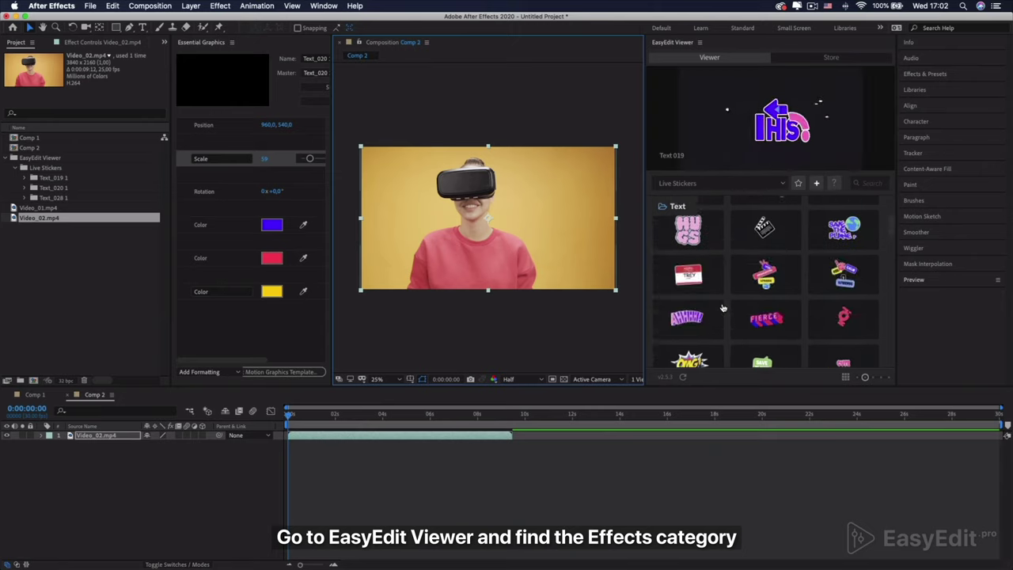
left_click(679, 235)
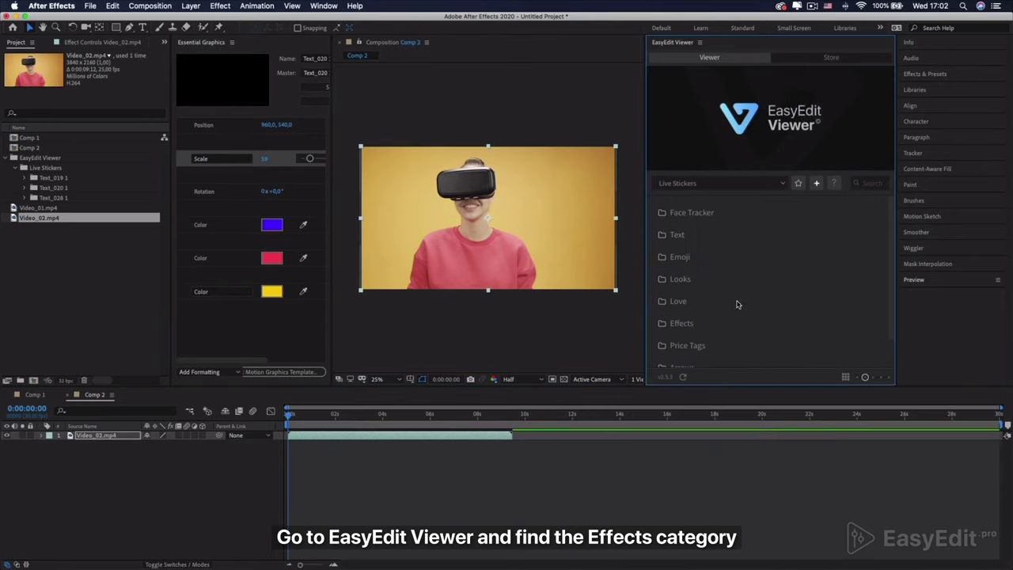
left_click(685, 324)
scroll(768, 305, "down", 3)
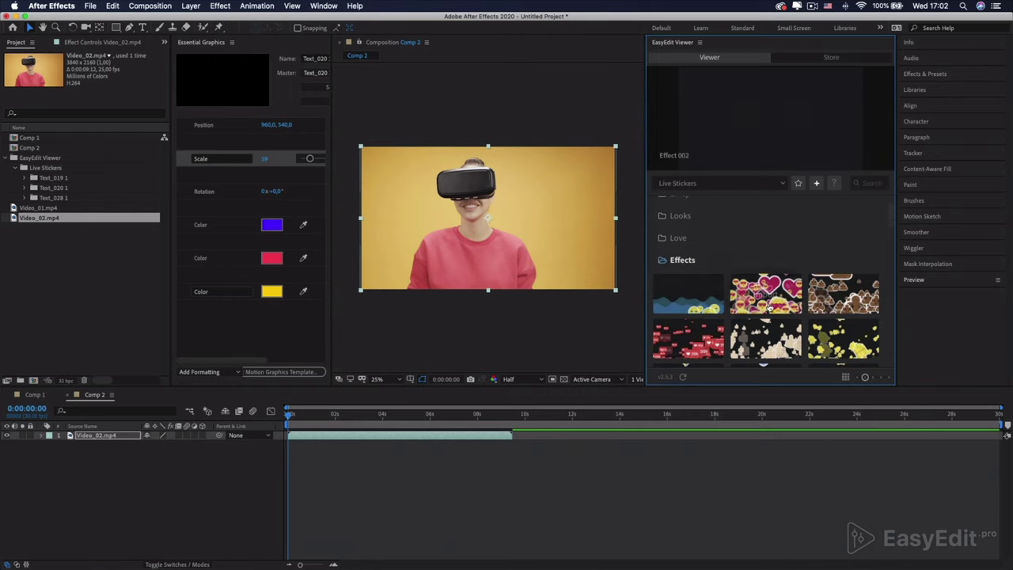
scroll(768, 307, "down", 2)
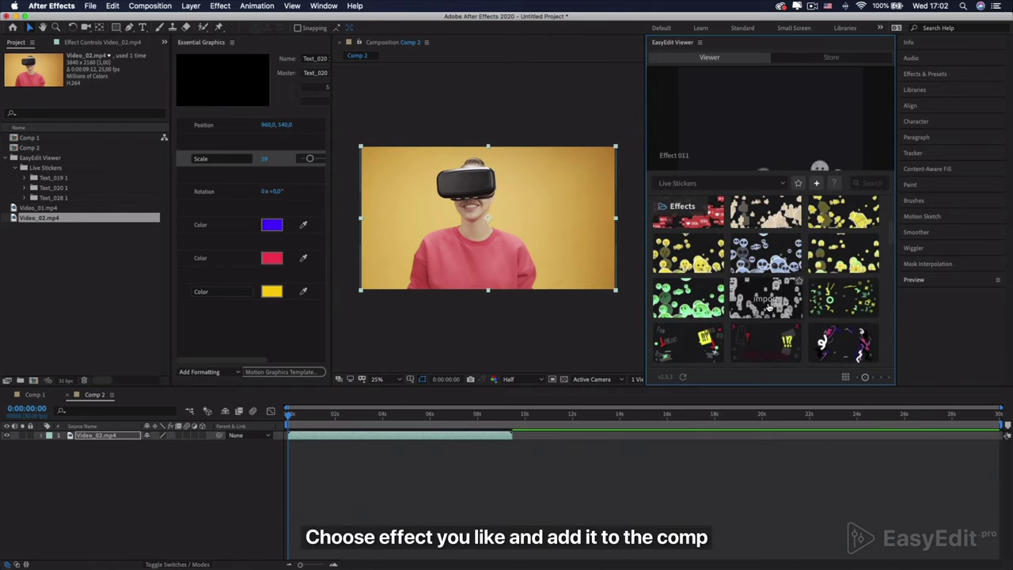
scroll(752, 307, "down", 5)
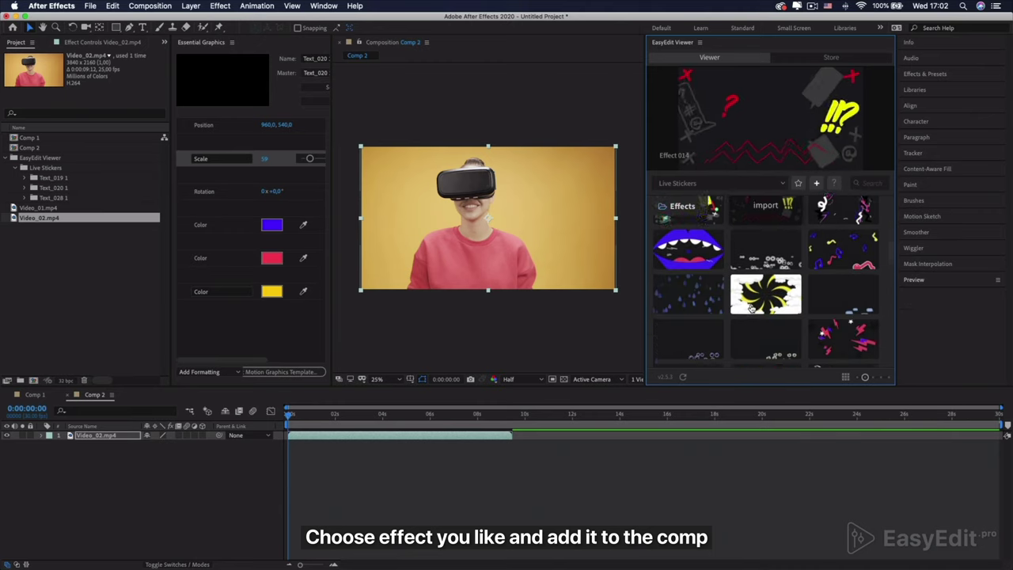
scroll(750, 308, "up", 5)
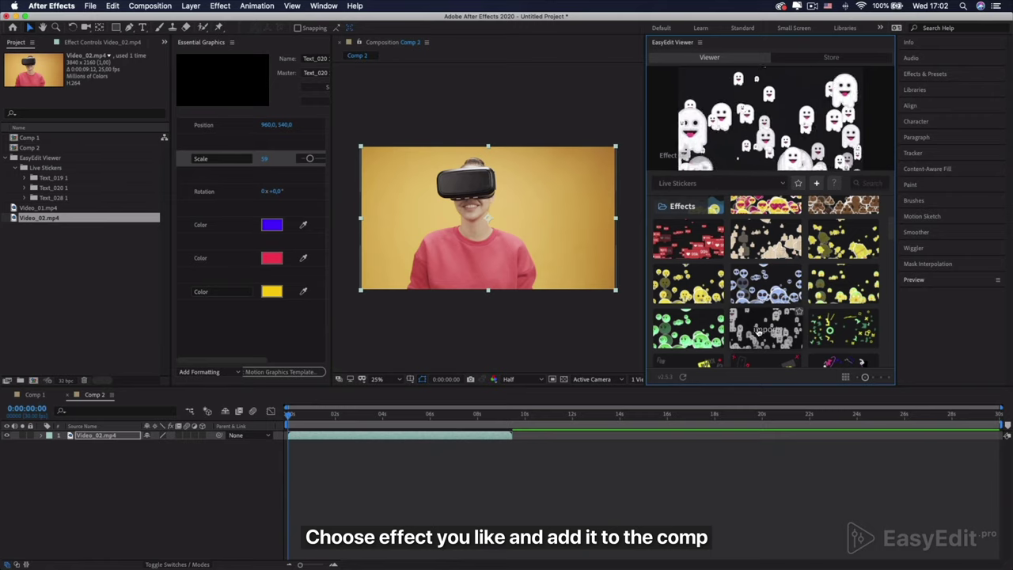
left_click(757, 331)
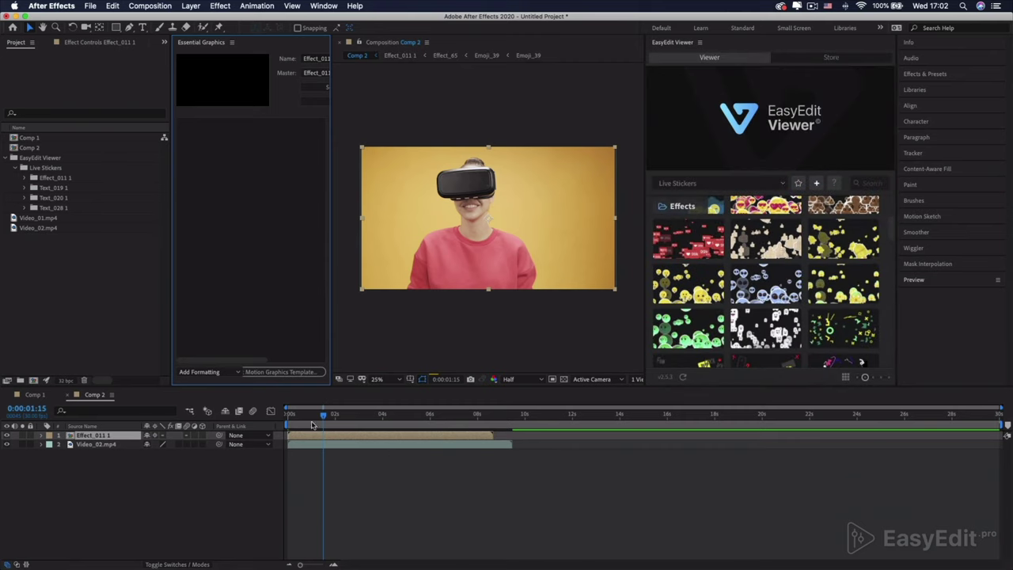
left_click_drag(313, 425, 281, 420)
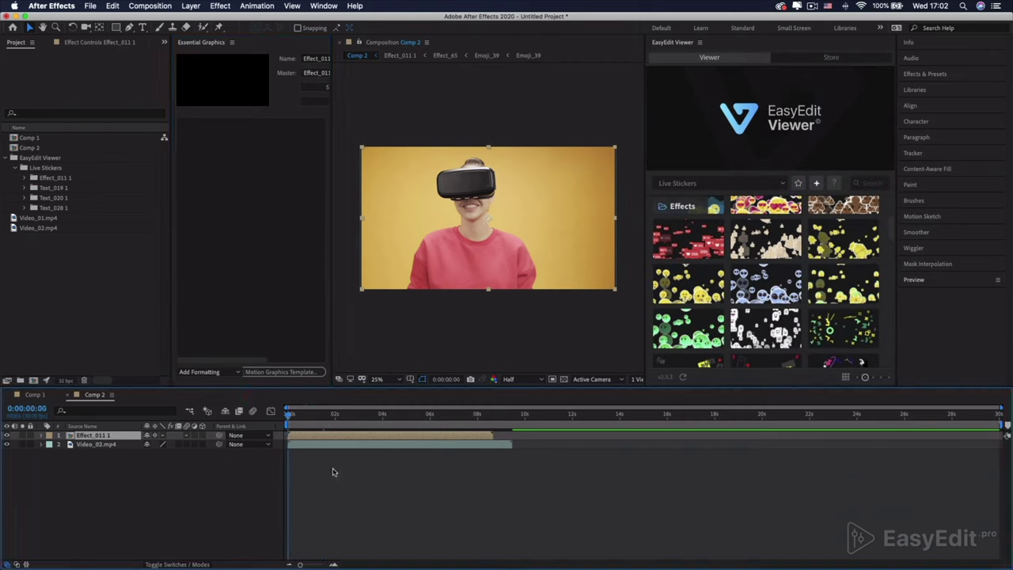
key("space")
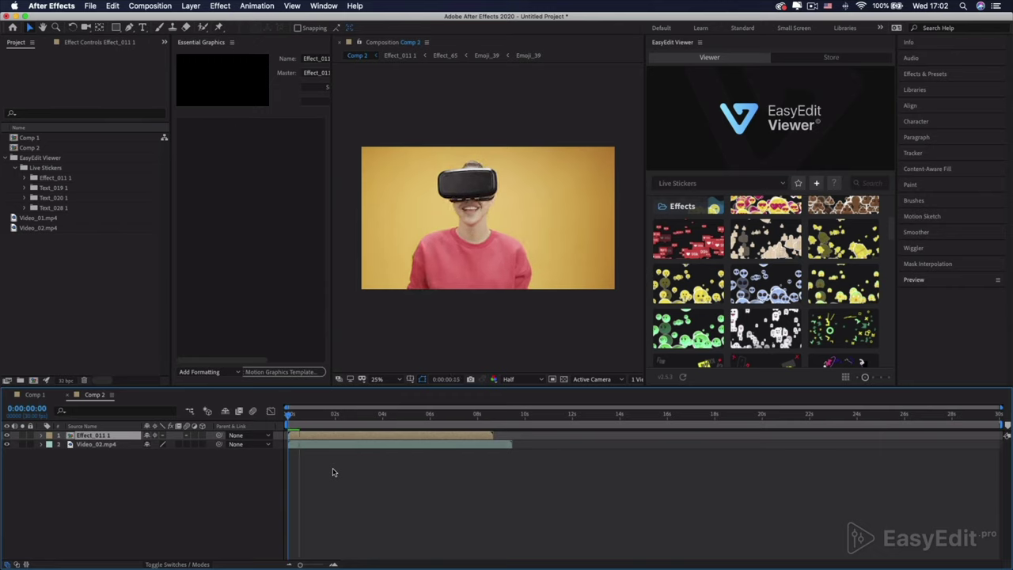
left_click(281, 417)
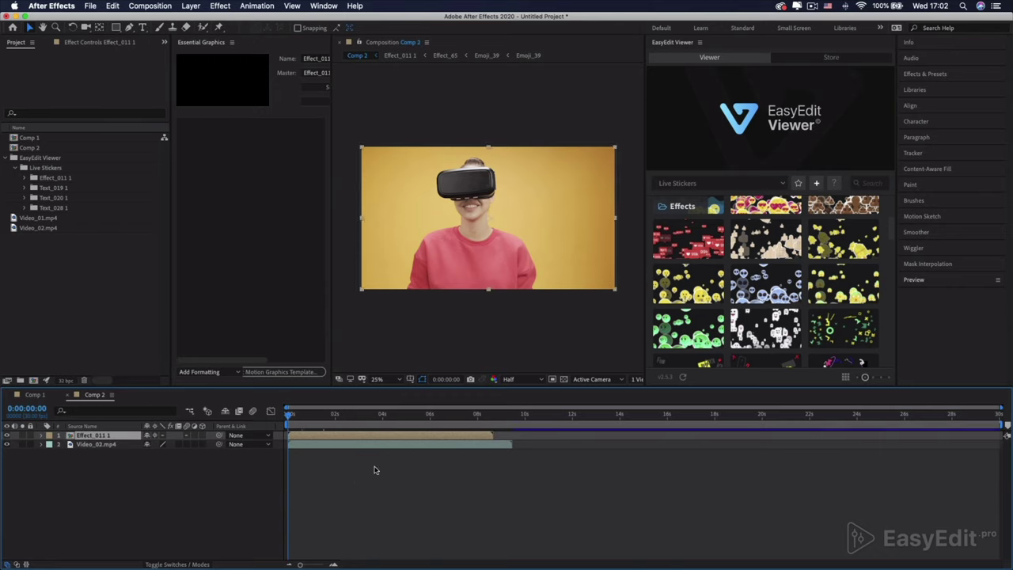
left_click(511, 416)
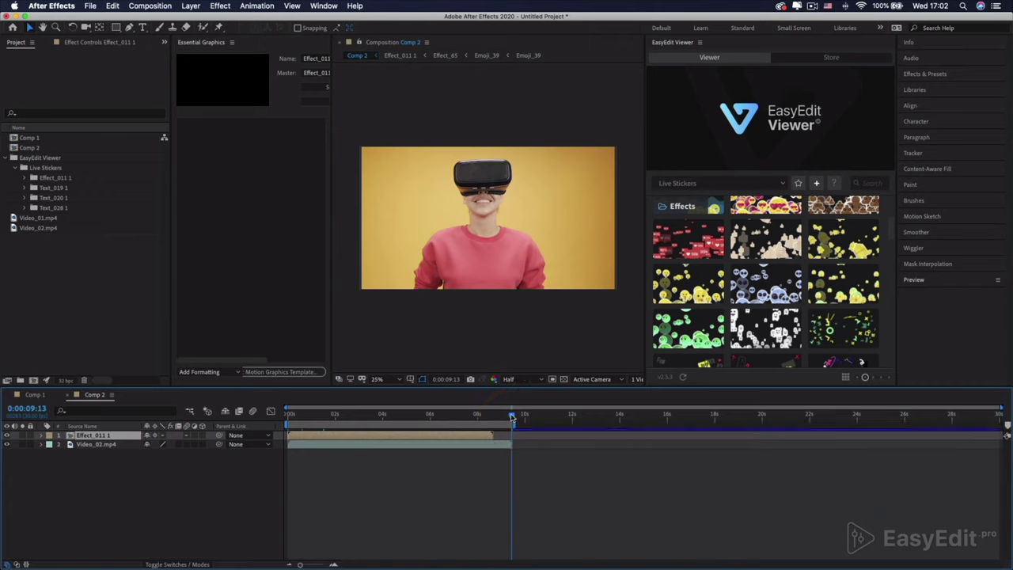
left_click_drag(511, 415, 288, 417)
key("space")
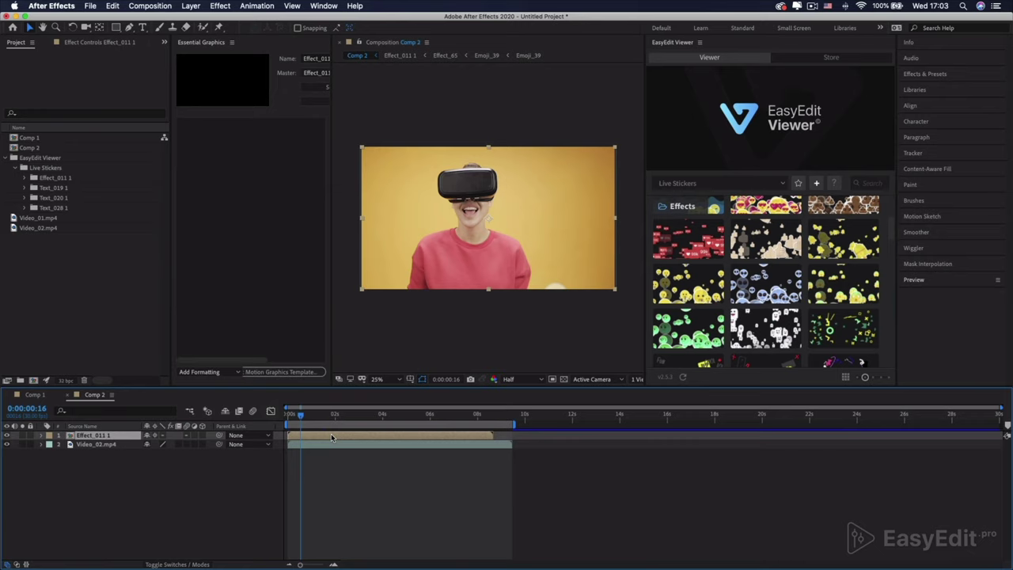
Step: Delete the Effect_011 1 ghost layer and import the Effect 013 FUN/HELLO word sticker
key("Delete")
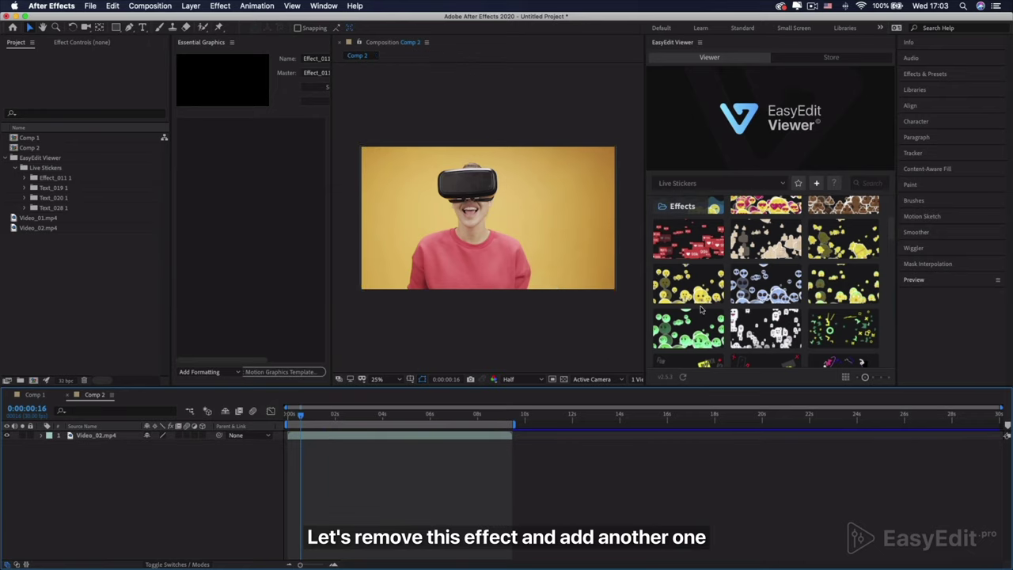
scroll(700, 310, "down", 10)
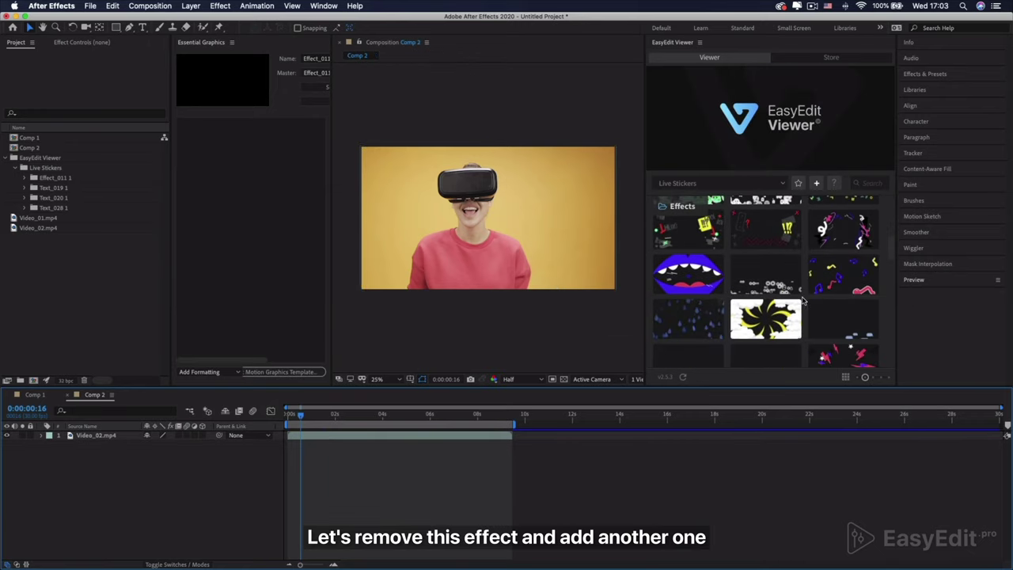
scroll(803, 299, "down", 2)
scroll(804, 300, "up", 4)
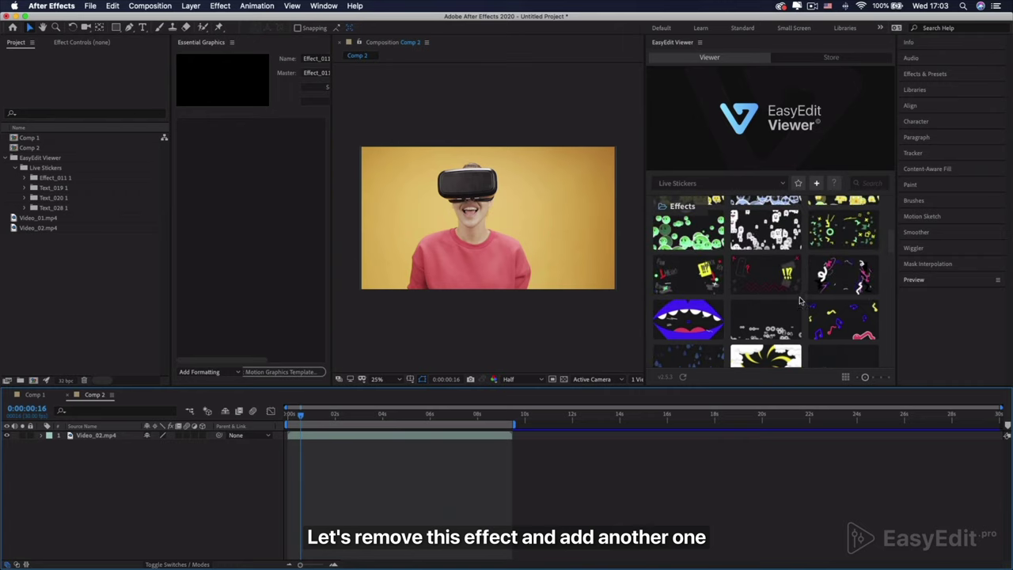
scroll(799, 300, "up", 2)
scroll(796, 301, "down", 3)
mouse_move(793, 301)
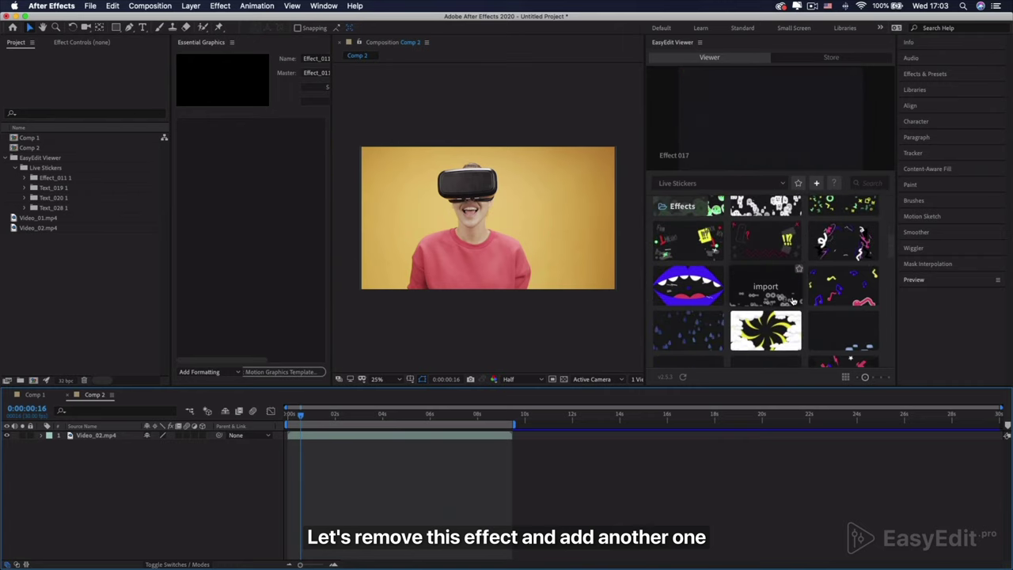
mouse_move(685, 249)
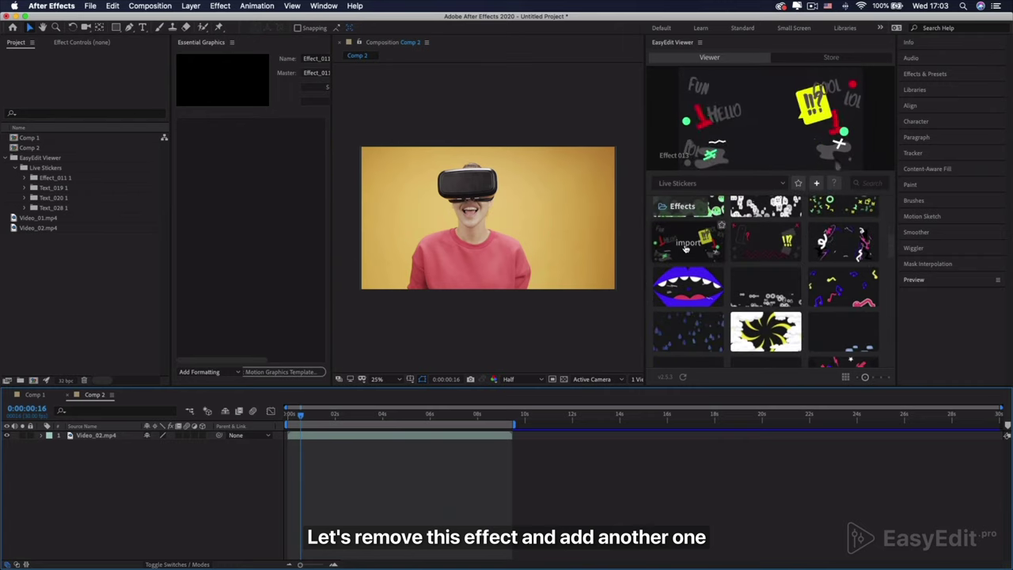
left_click(685, 245)
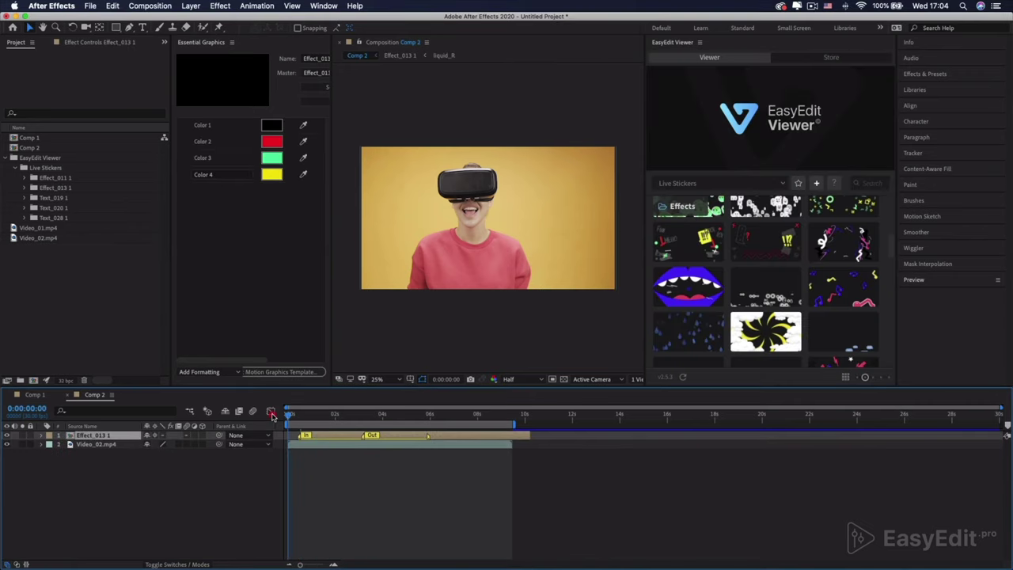
Step: Adjust Effect_013 1's out timing, preview it, then delete the Effect_013 1 layer
left_click(362, 437)
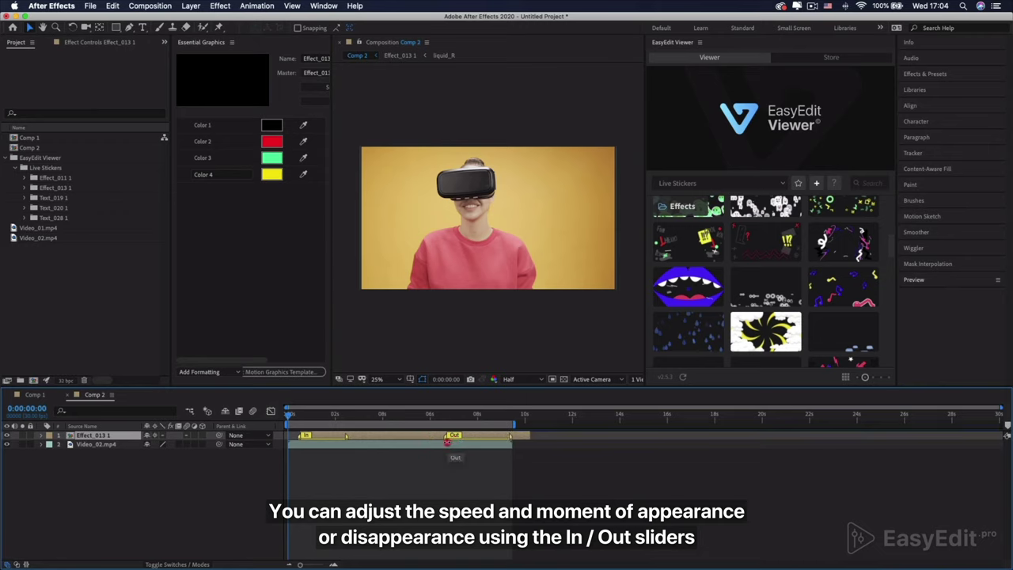
key("space")
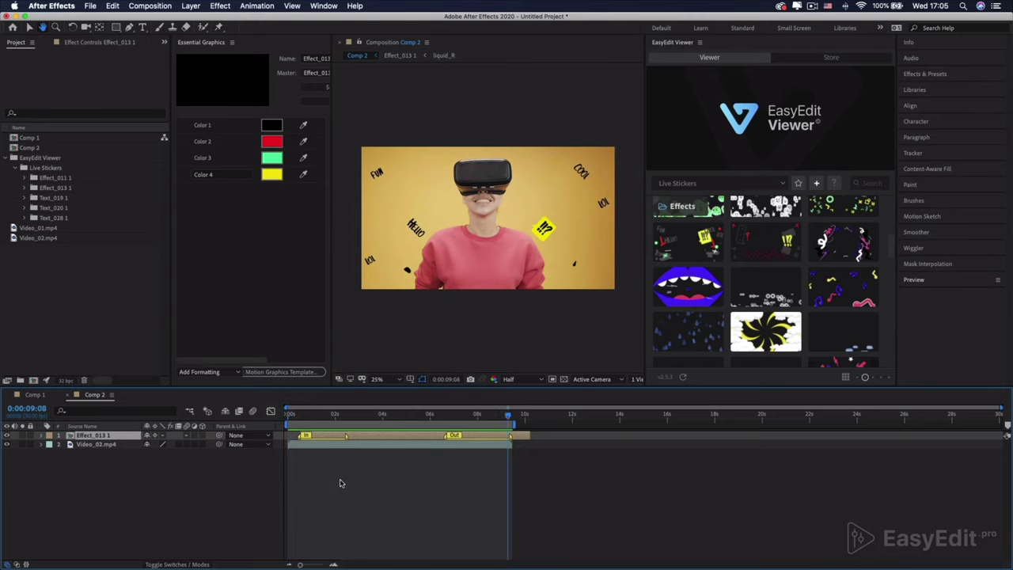
left_click(393, 435)
key("Delete")
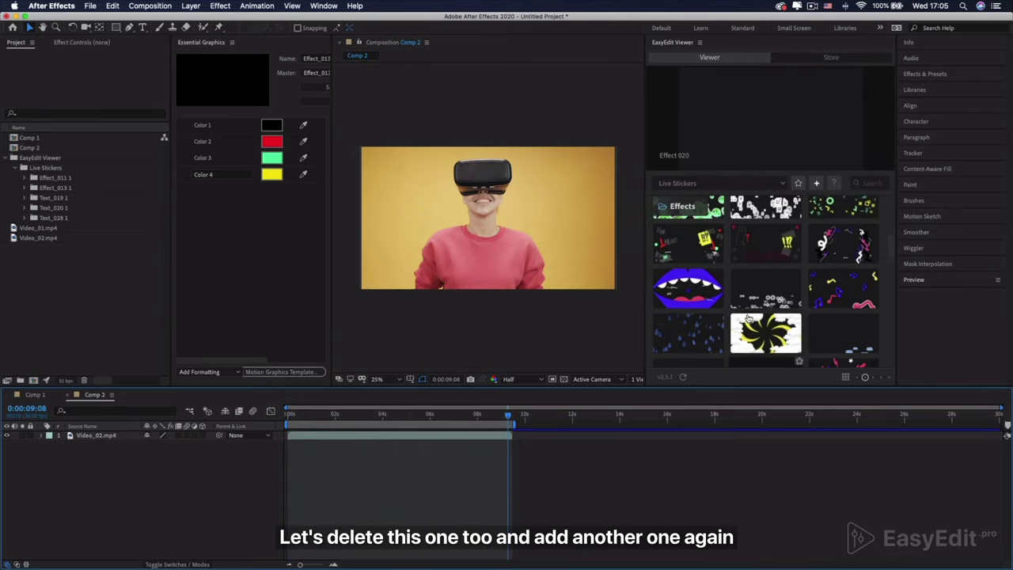
Step: Import the Effect 016 lips sticker into Comp 2 and select its layer
mouse_move(702, 295)
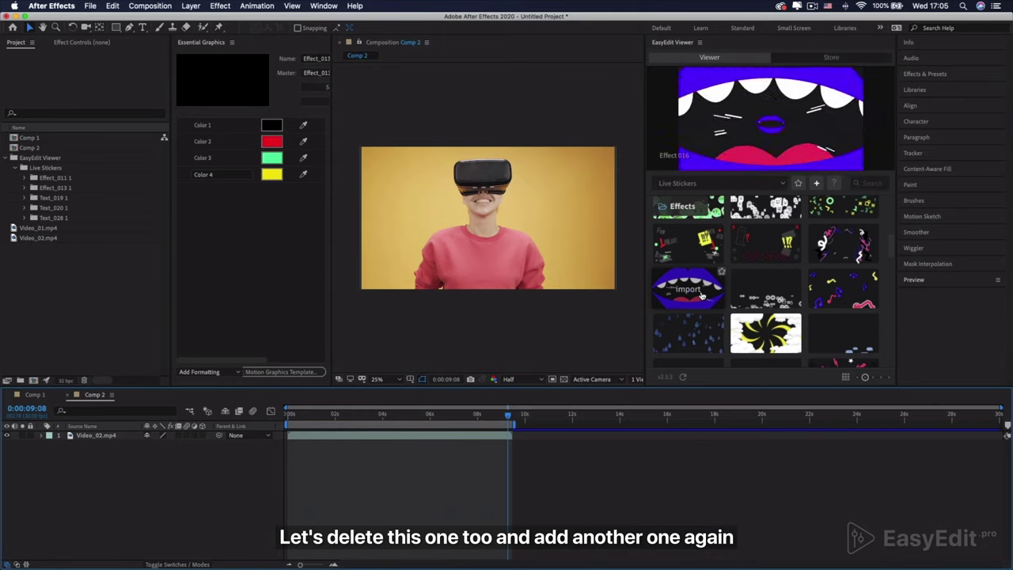
left_click(701, 295)
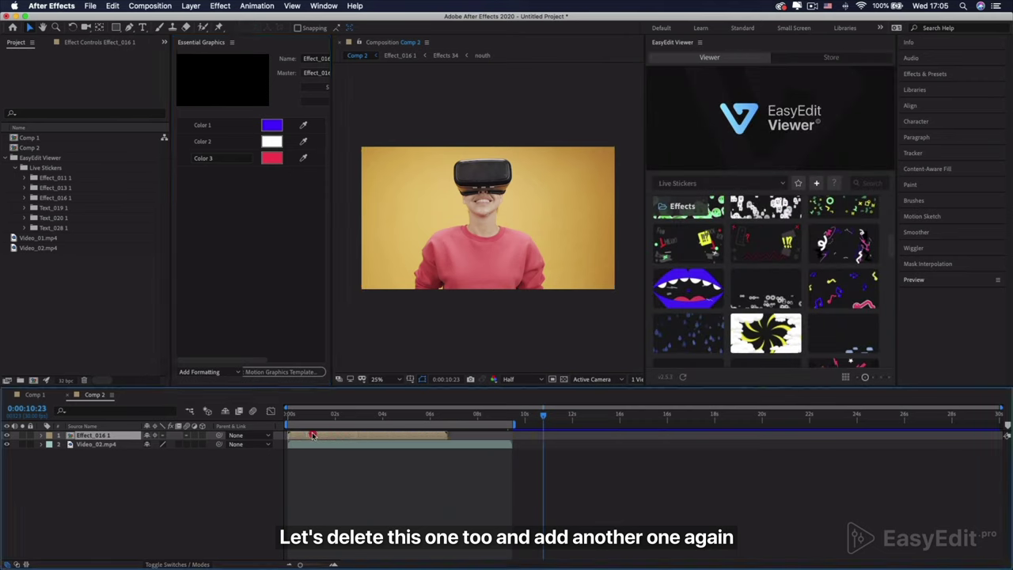
left_click(317, 435)
Step: Play the lips sticker from the start, then scrub back to about 0:00:04:17
key("Home")
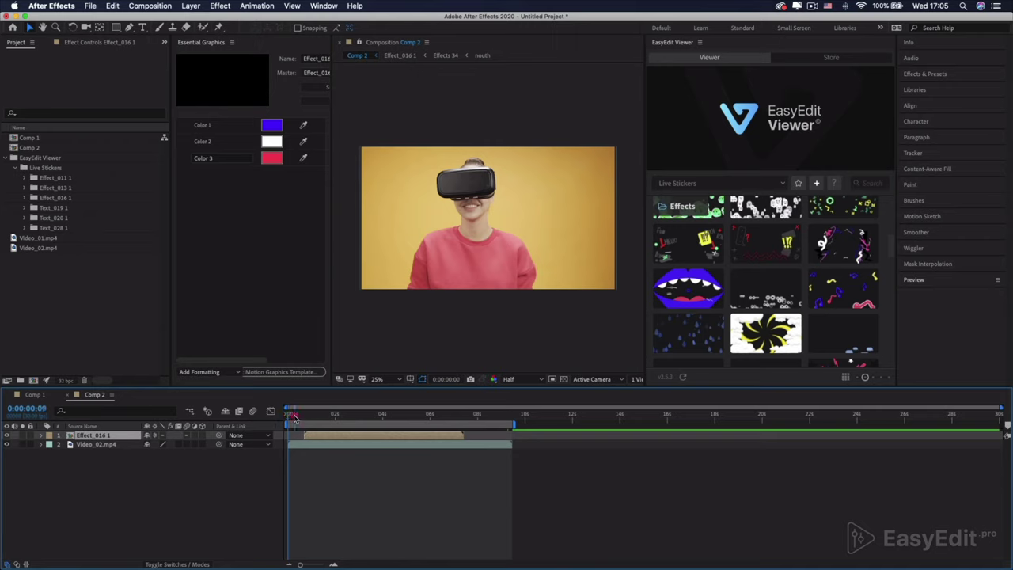
left_click_drag(293, 418, 283, 420)
key("space")
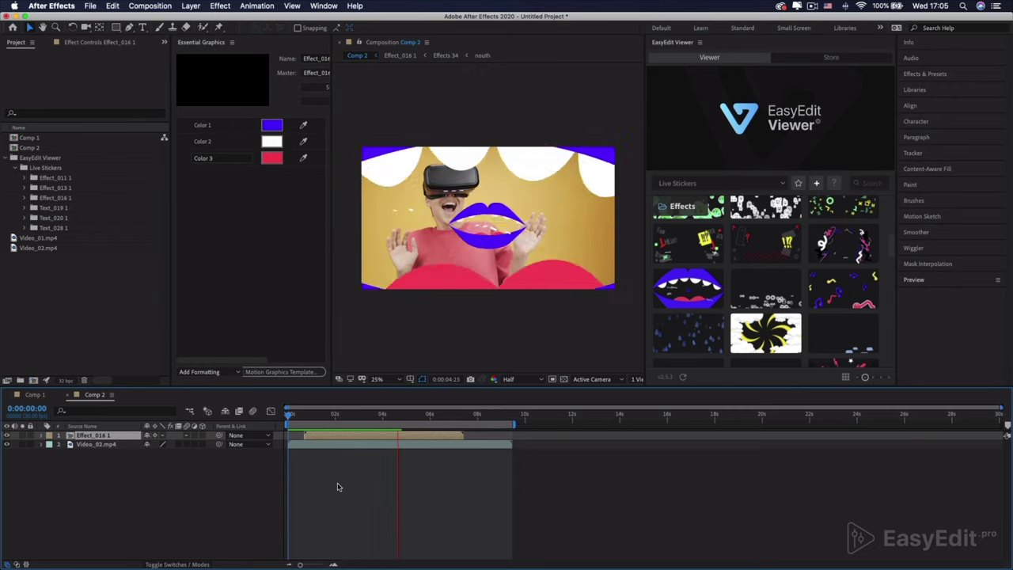
key("space")
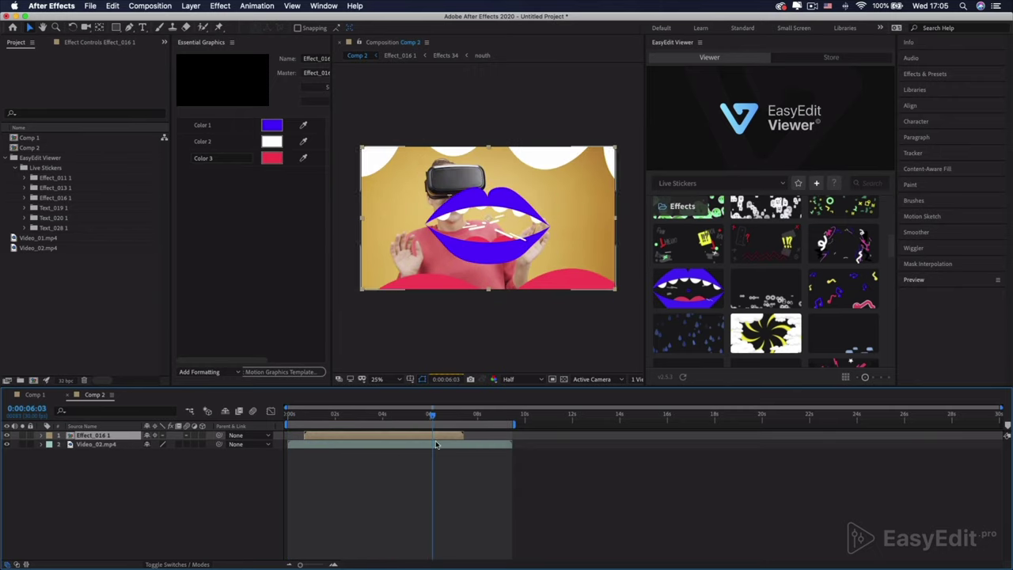
left_click_drag(435, 417, 397, 418)
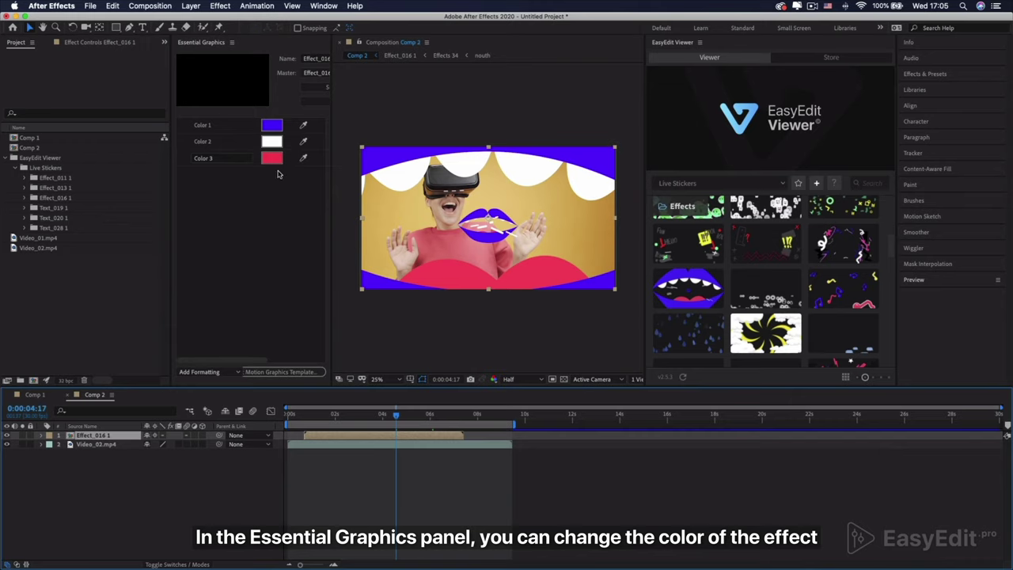
Step: Change the lips sticker's Color 3 from red to yellow
left_click(277, 159)
left_click_drag(290, 134, 270, 182)
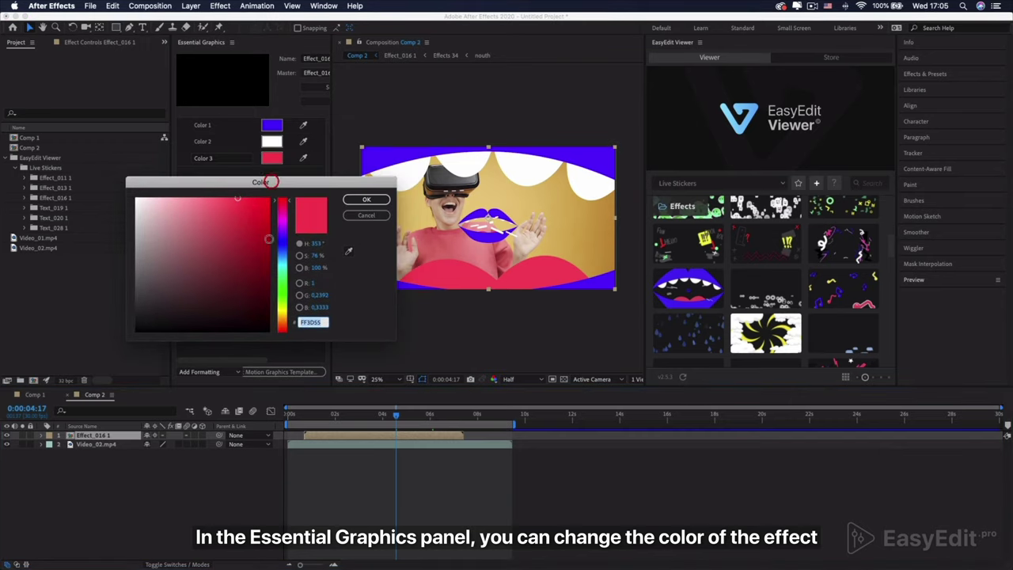
left_click_drag(277, 249, 285, 307)
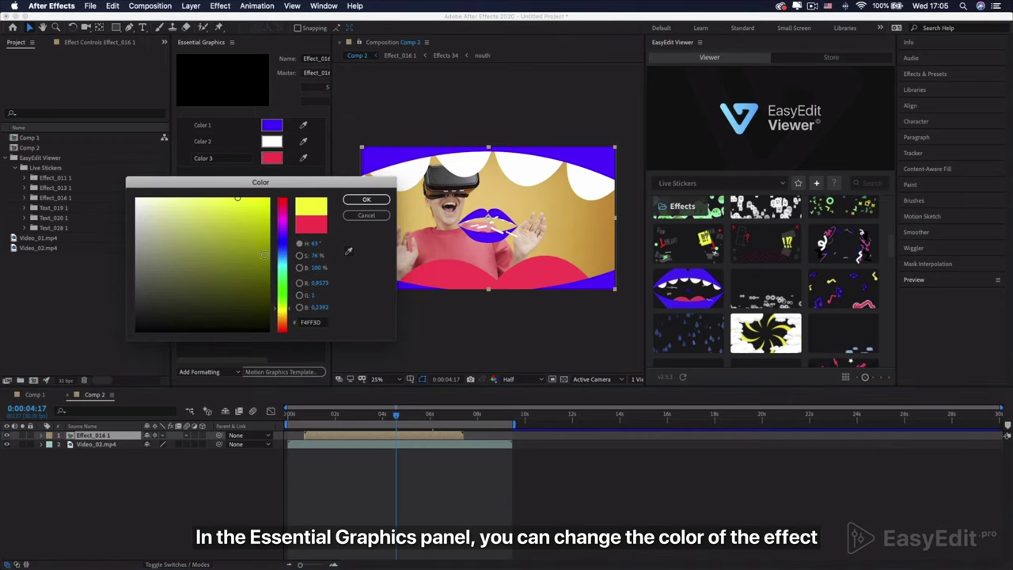
left_click(366, 201)
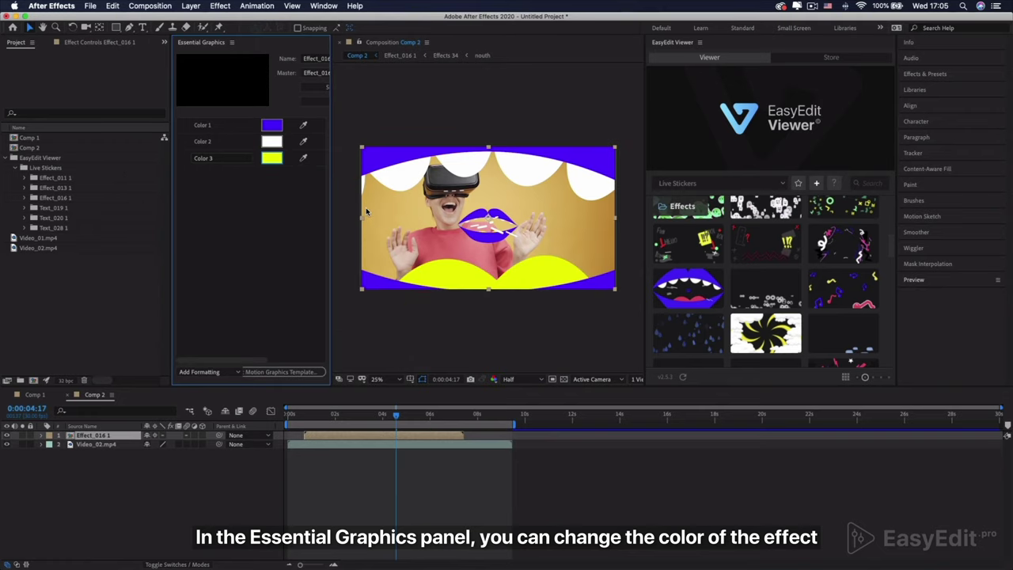
Step: Set Color 1 to purple (CF00EE) and replay the recoloured sticker from the start
left_click(273, 126)
left_click(283, 224)
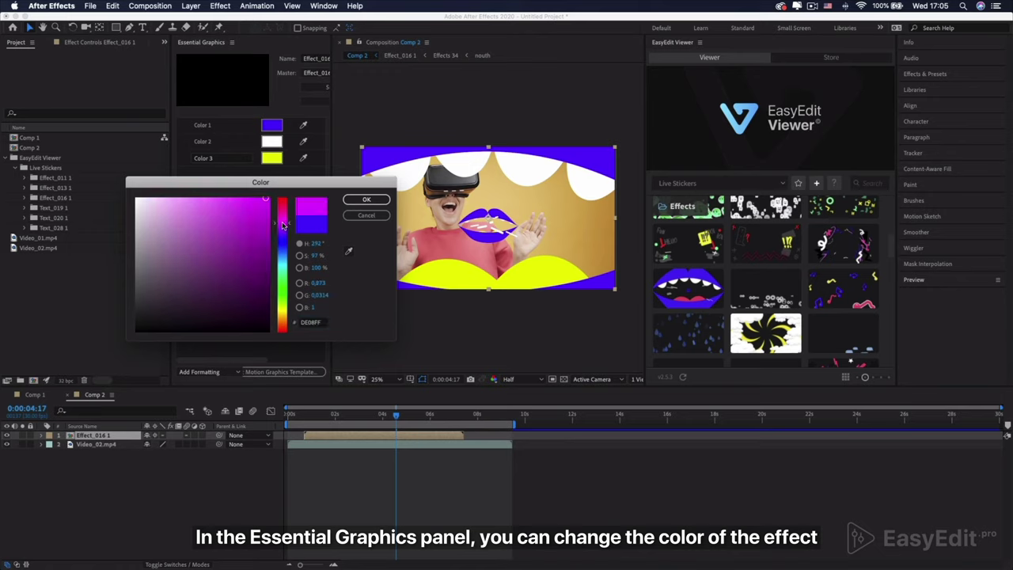
left_click(362, 202)
left_click_drag(390, 418, 270, 414)
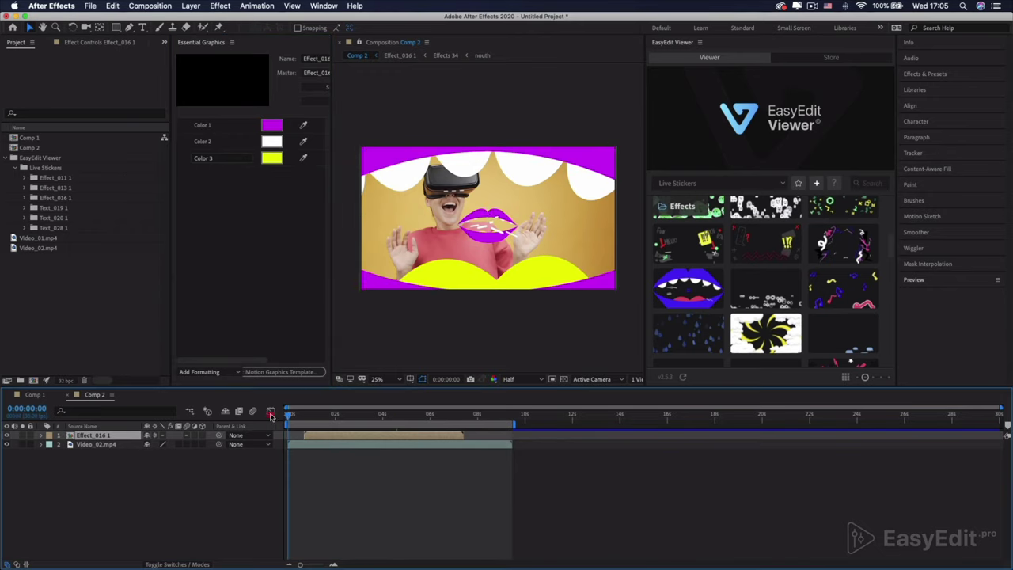
left_click(345, 479)
key("space")
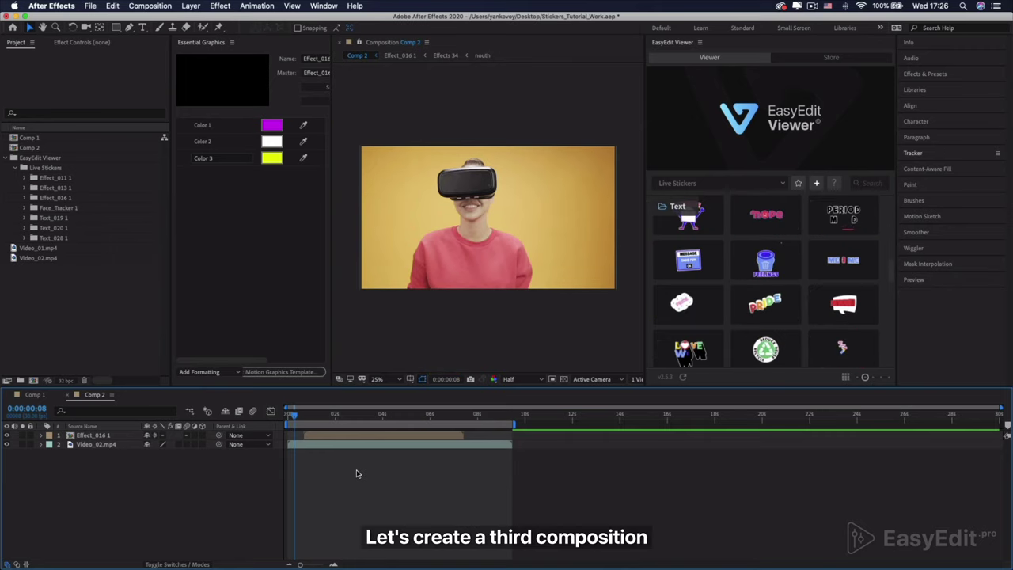
Step: Create a new composition named Comp 3 at 1920x1080, 30 fps
left_click(33, 382)
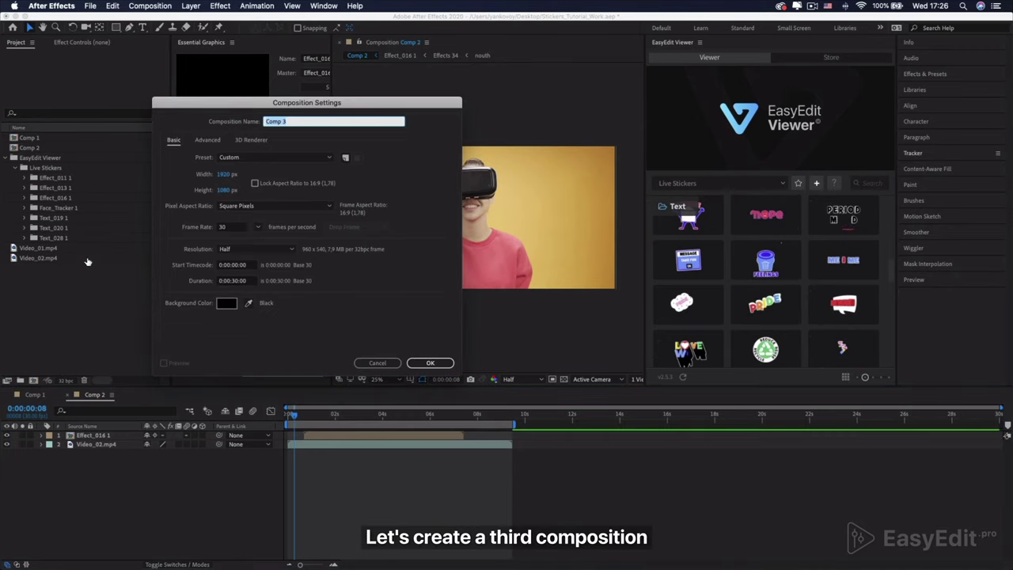
left_click(428, 364)
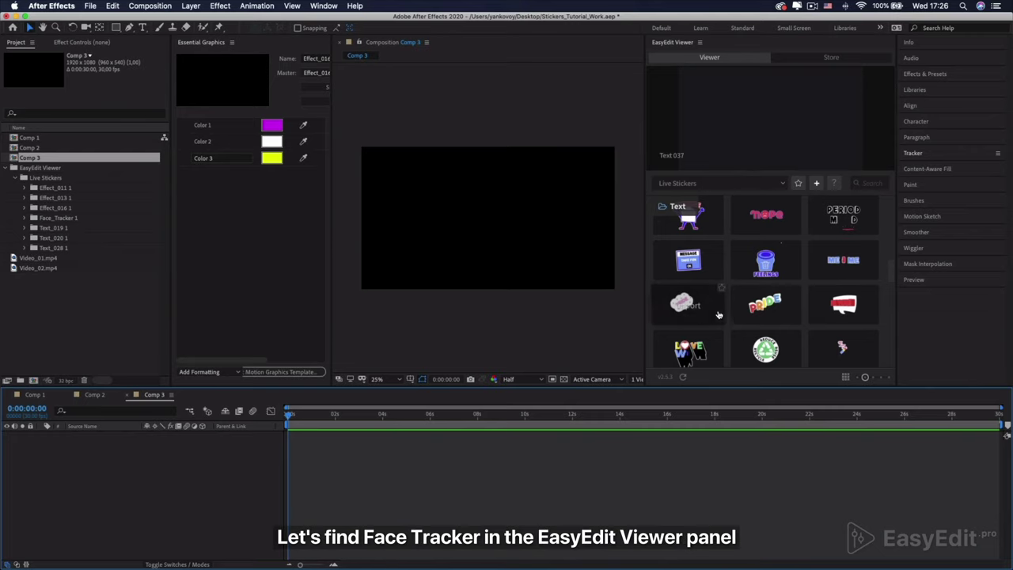
Step: Import the Face Tracker from the EasyEdit Face Tracker folder into Comp 3 as Face_Tracker 2
scroll(721, 312, "up", 3)
scroll(720, 313, "up", 5)
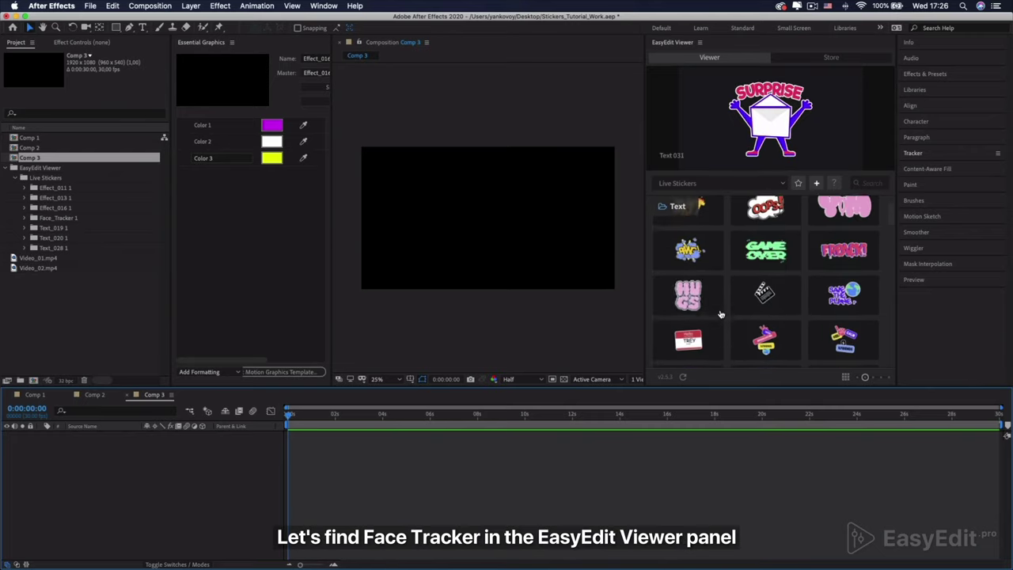
left_click(679, 208)
scroll(707, 242, "up", 1)
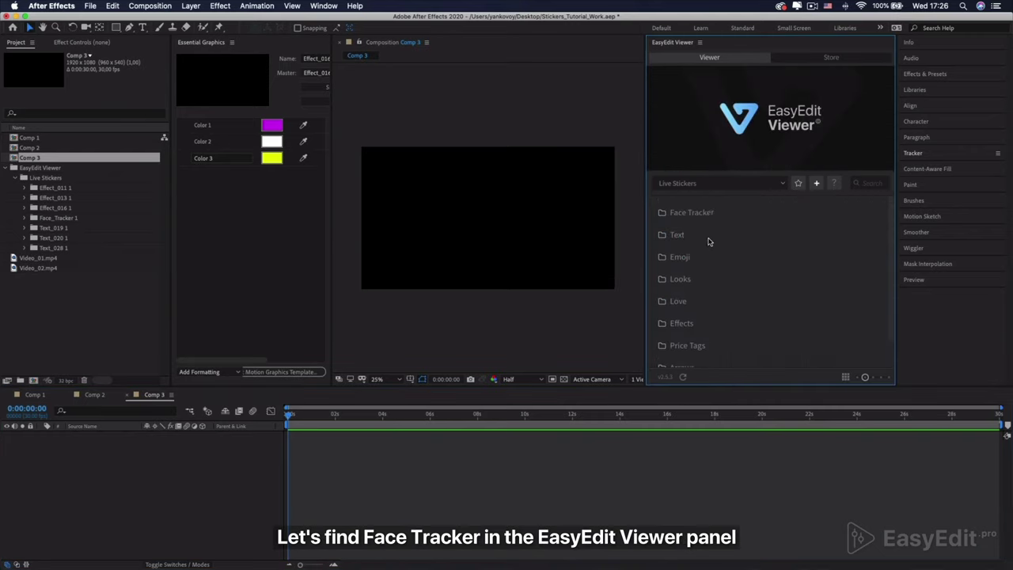
left_click(694, 214)
mouse_move(692, 256)
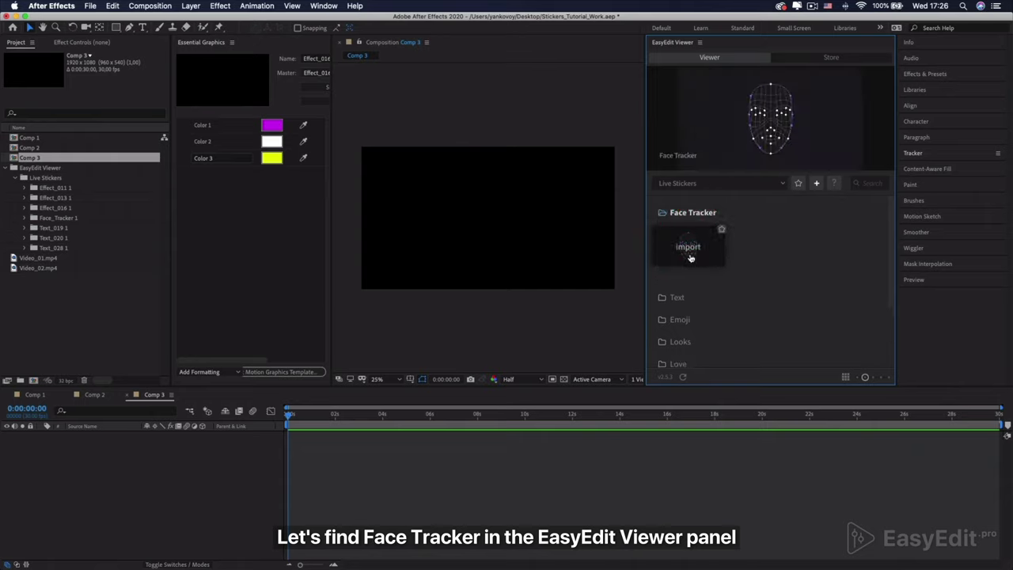
left_click(691, 256)
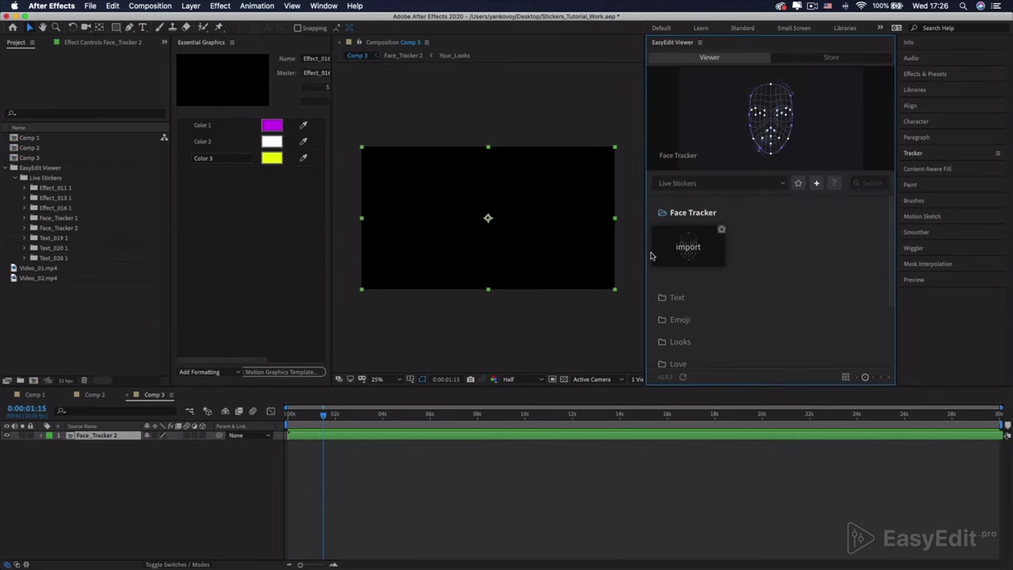
Step: Open the Your_Video precomp inside Face_Tracker 2 and bring up the Import File dialog
double_click(69, 436)
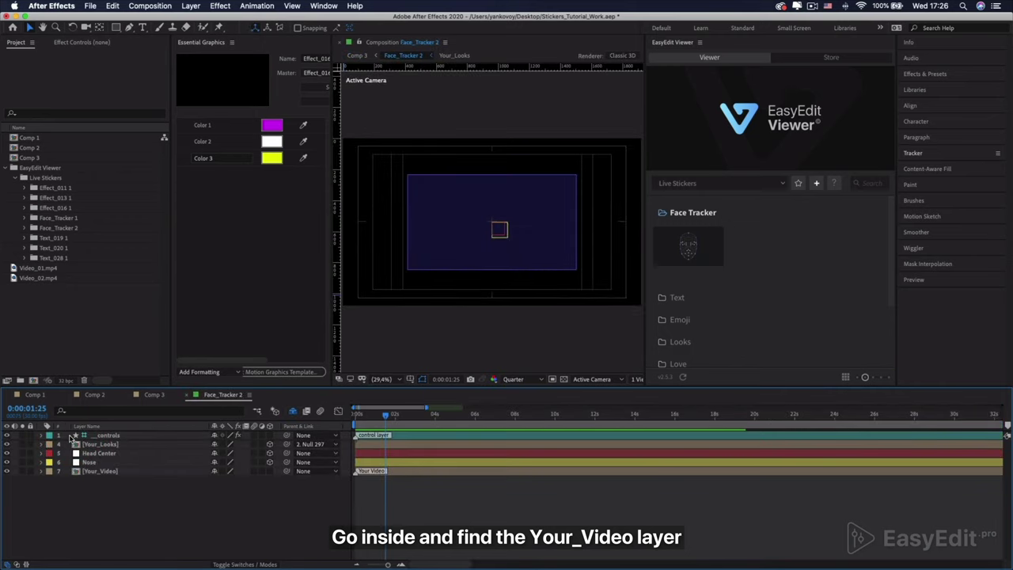
left_click(125, 473)
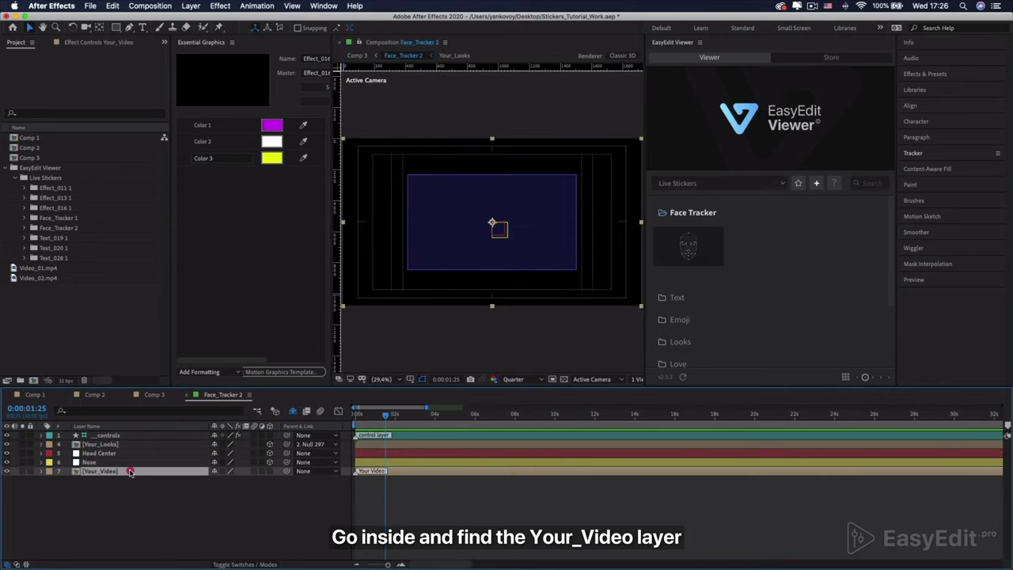
double_click(130, 472)
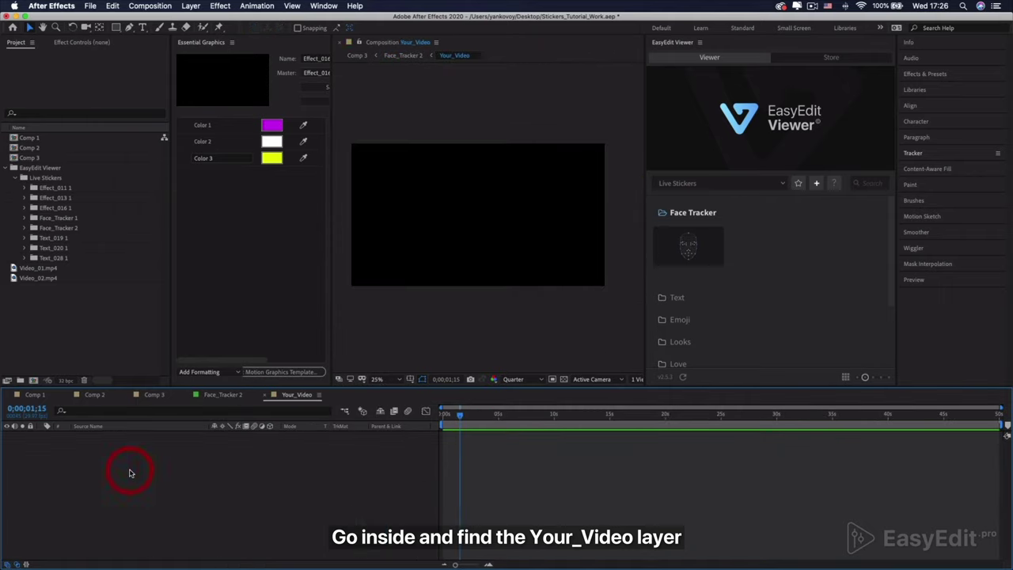
double_click(53, 322)
Step: Import Video_03.mp4 and add it to Your_Video, scaled down to fit the frame
left_click(351, 118)
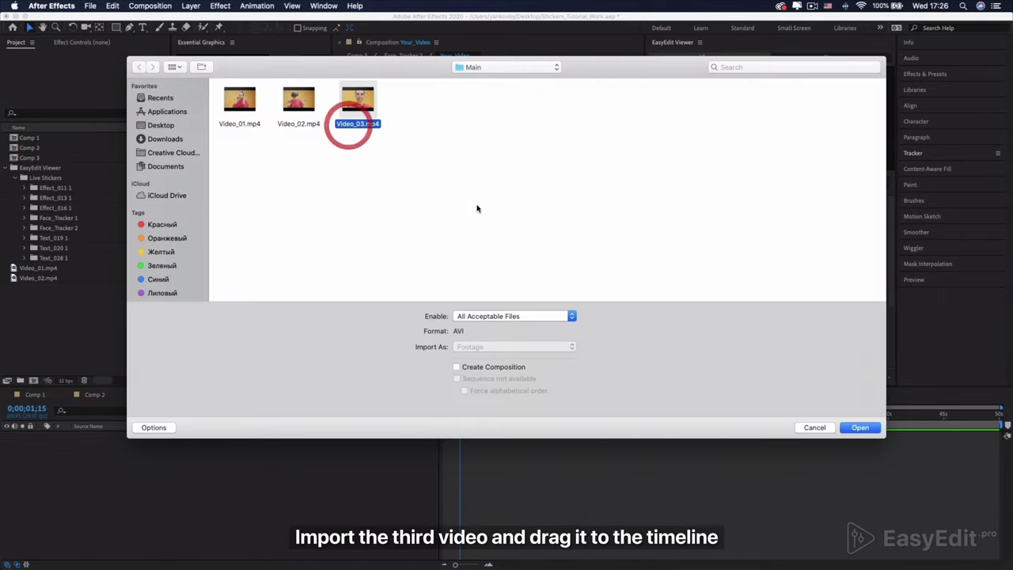
left_click(844, 426)
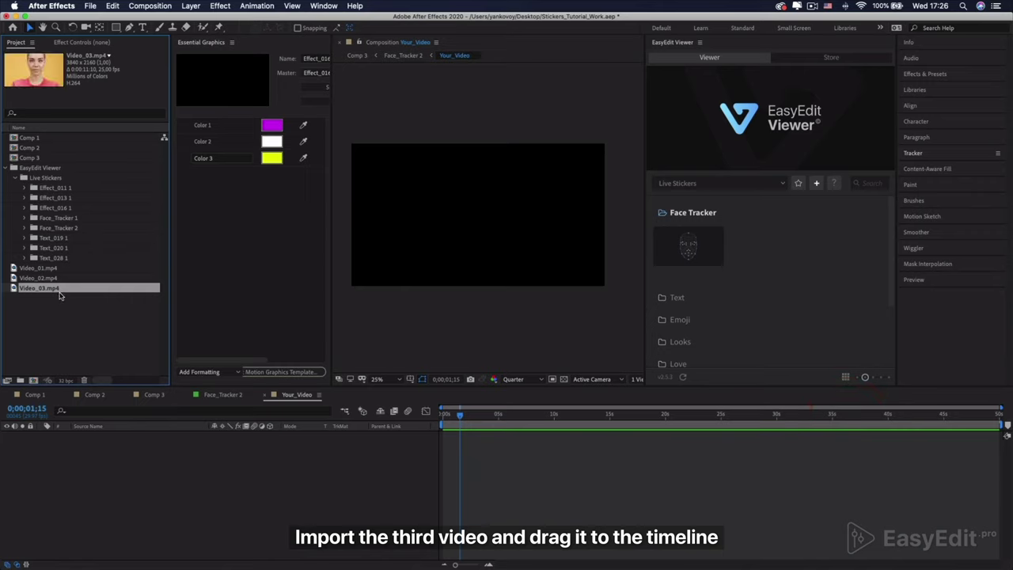
left_click_drag(64, 295, 101, 450)
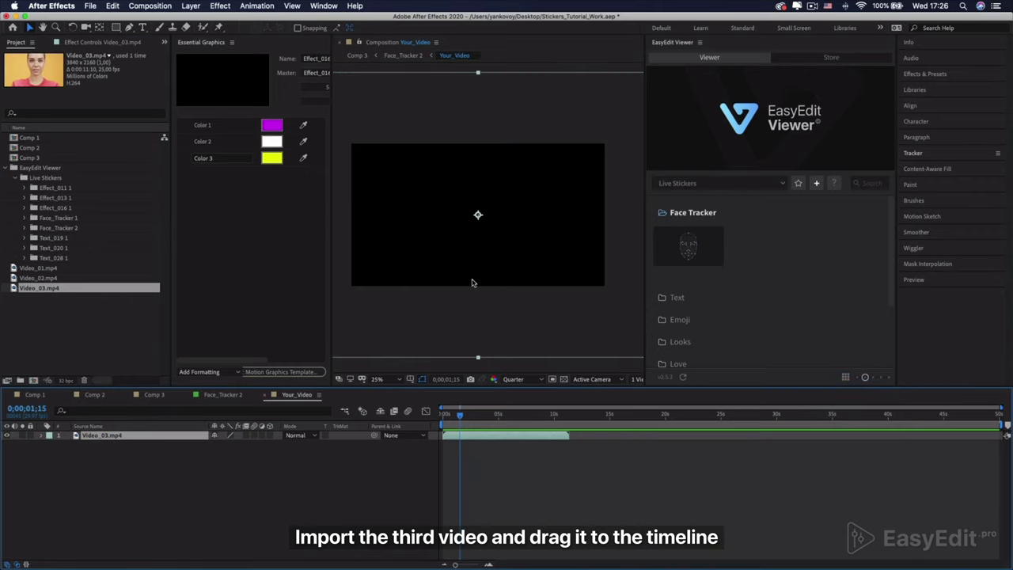
left_click_drag(478, 357, 465, 289)
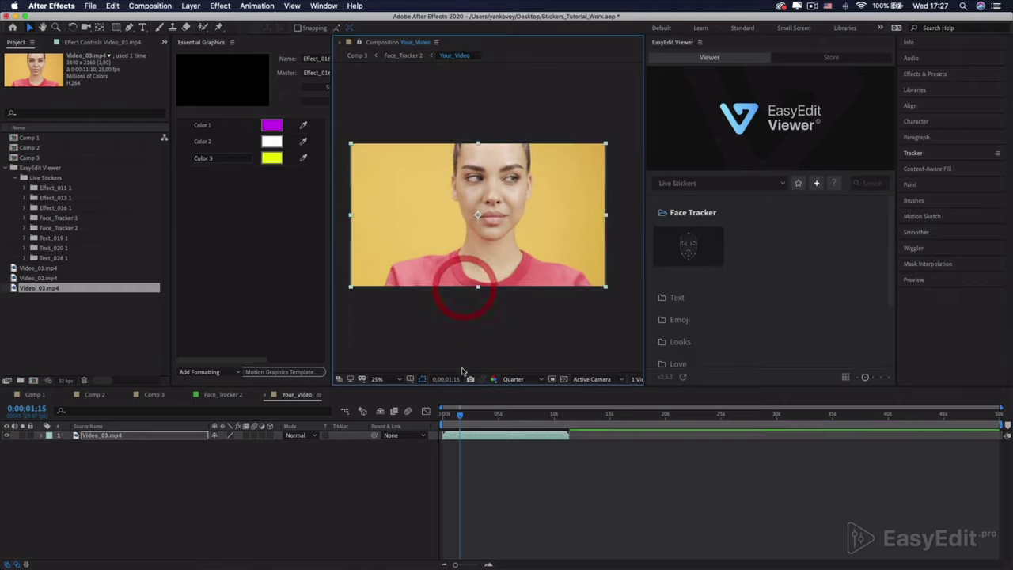
Step: Preview the new footage from the start, then return to the Face_Tracker 2 composition
key("Home")
left_click(478, 516)
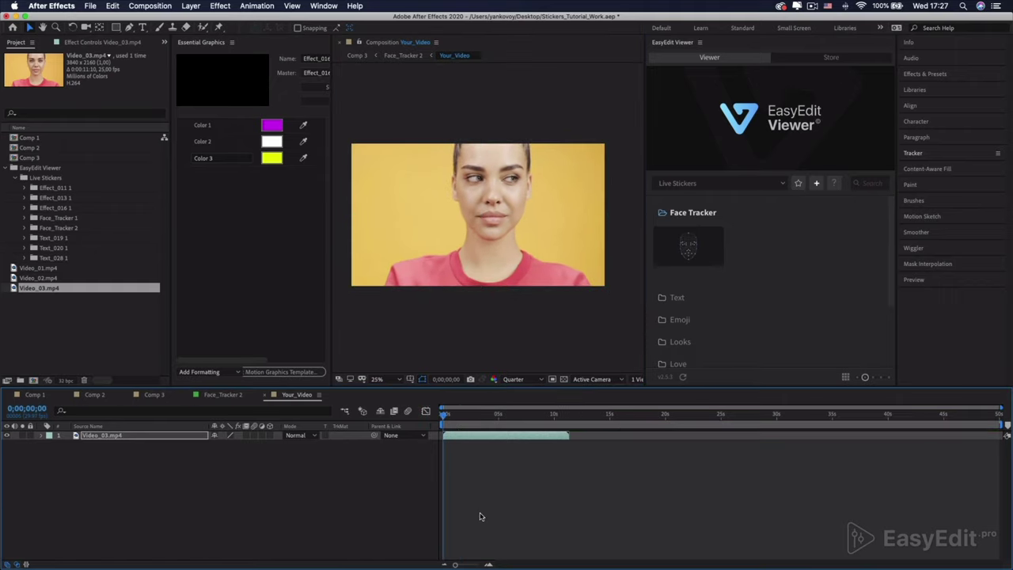
key("space")
key("space")
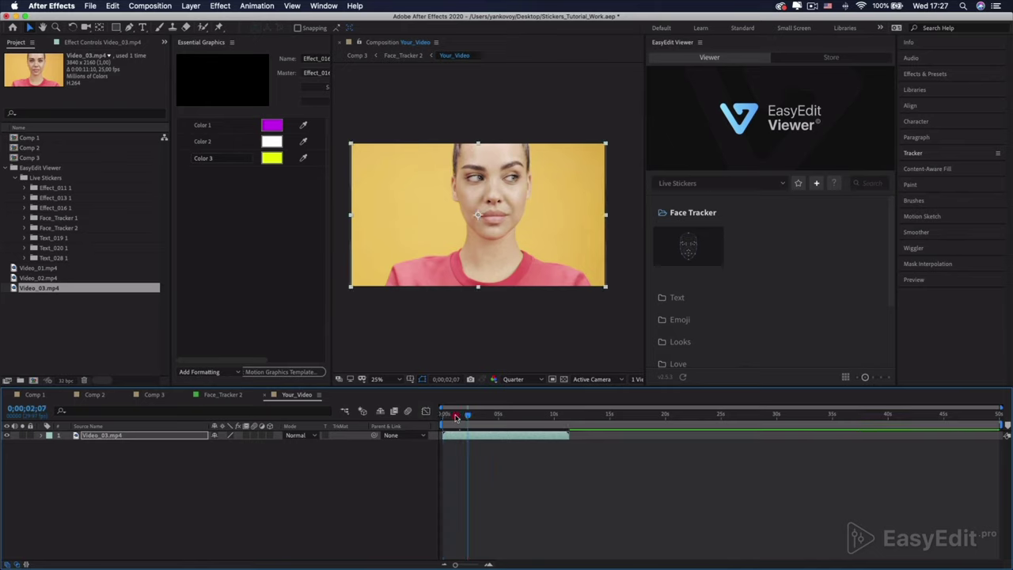
key("space")
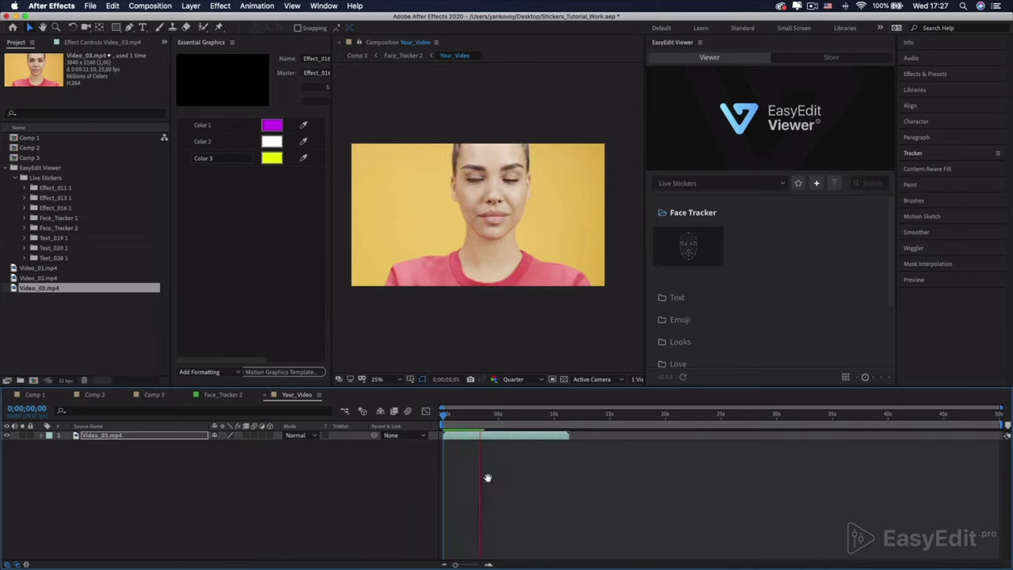
key("space")
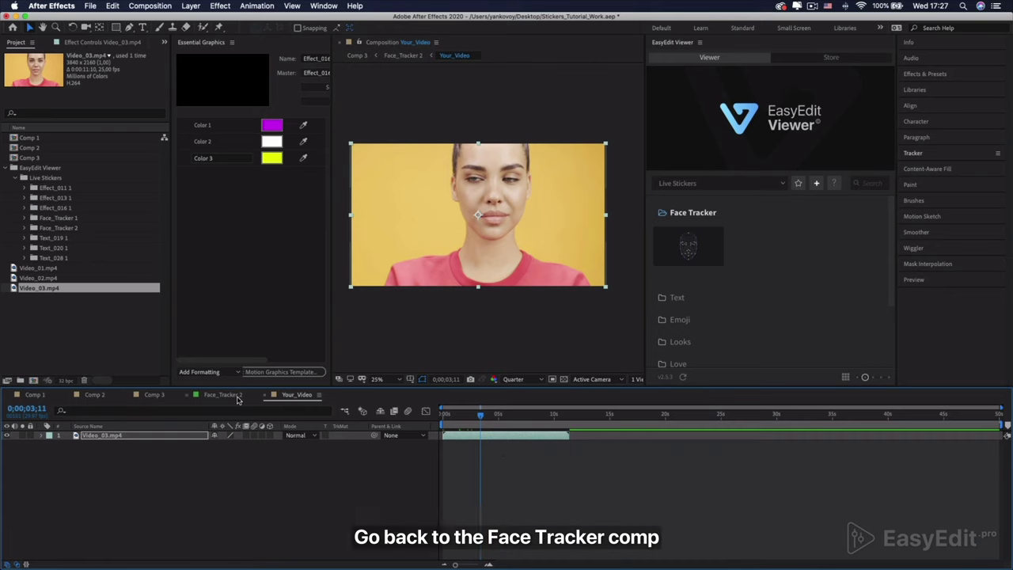
left_click(236, 398)
Step: Preview Face_Tracker 2 with the Video_03 footage and scrub the playhead later along the ruler
key("space")
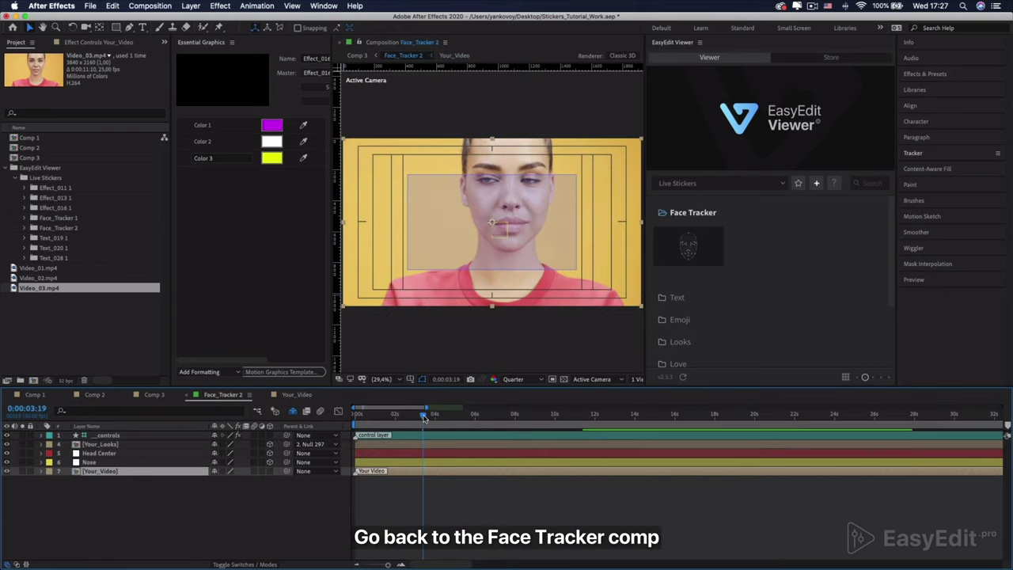
left_click_drag(506, 423, 583, 428)
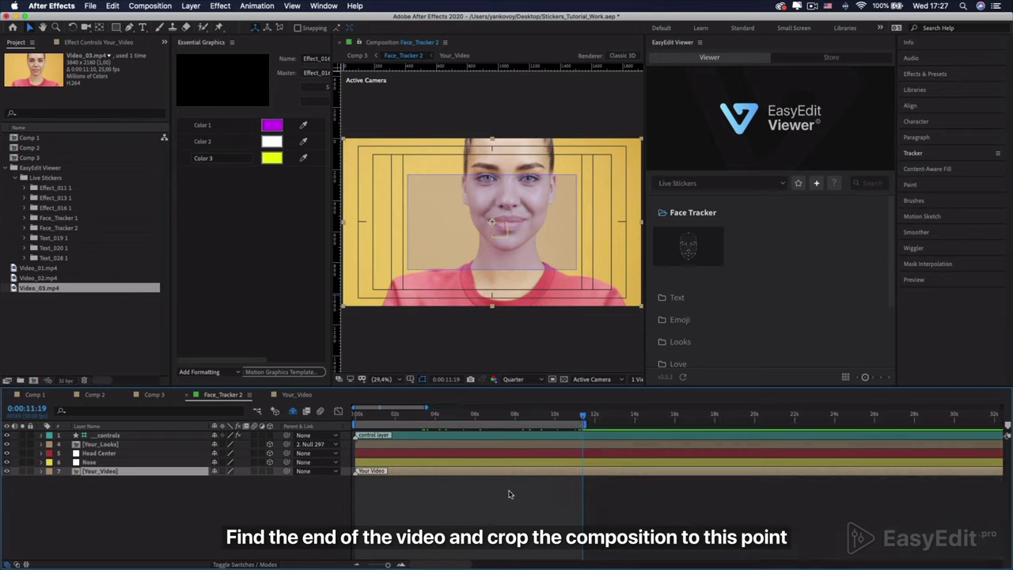
left_click(134, 473)
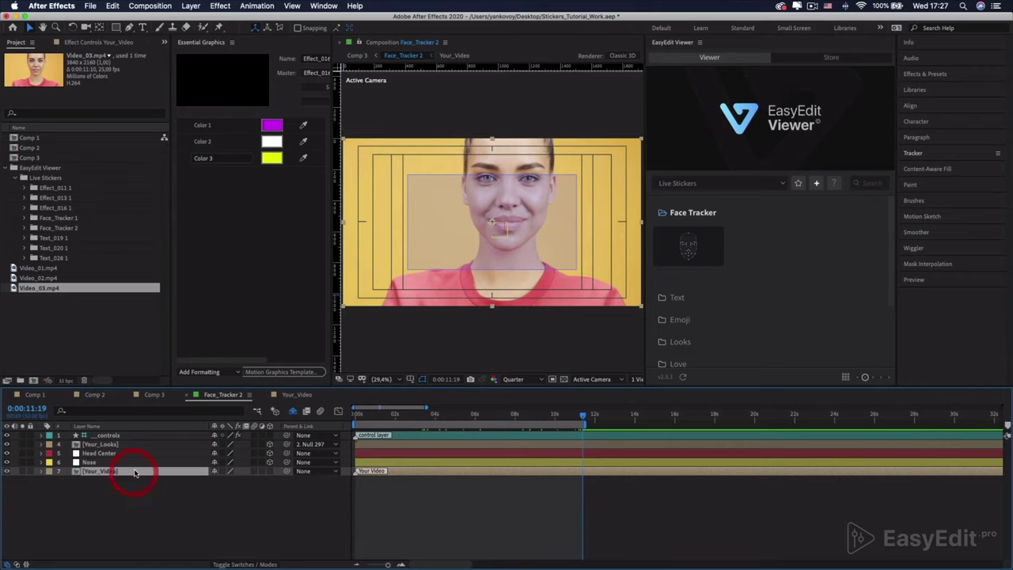
Step: Switch to the Pen Tool and set the viewer magnification to 50%
left_click(129, 27)
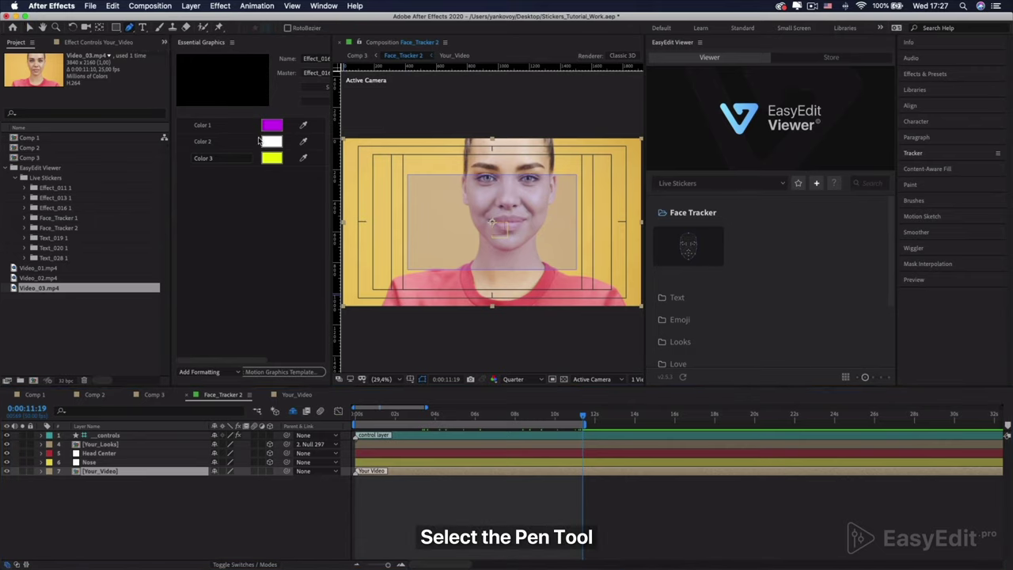
left_click(388, 379)
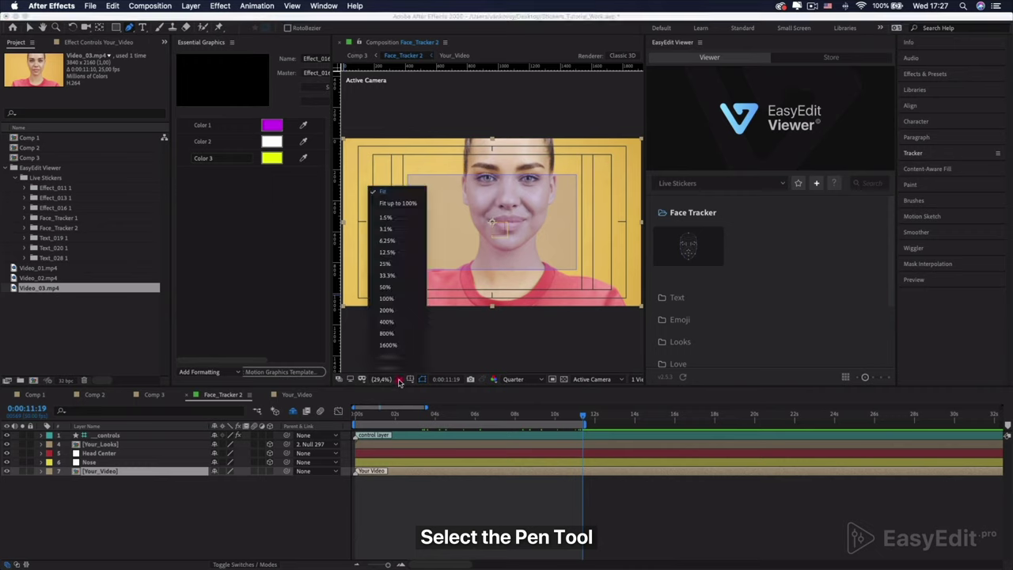
left_click(395, 293)
left_click(481, 273)
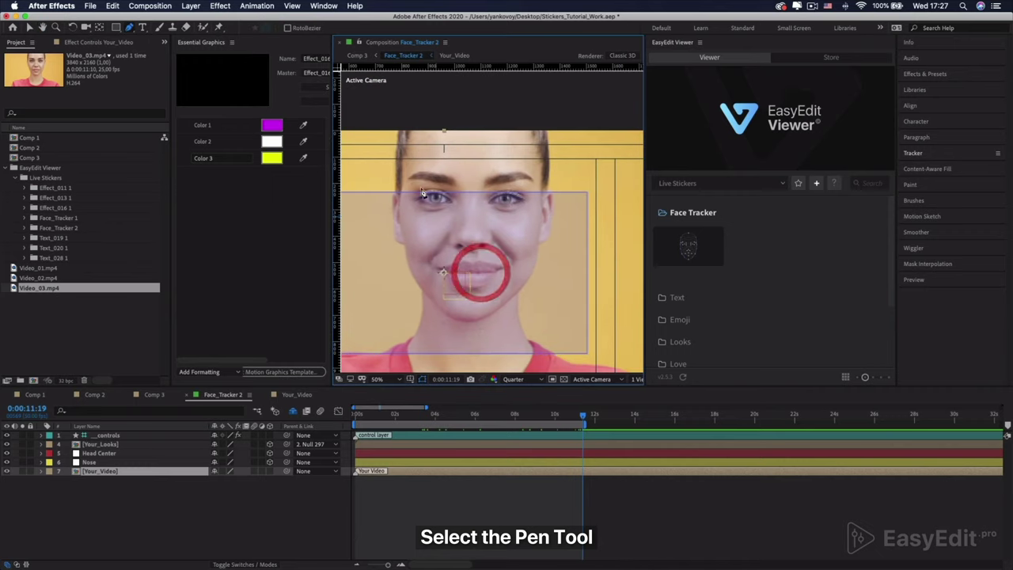
Step: Trace a closed mask around the woman's face, from the top of the head around the chin and back
left_click(397, 132)
left_click(393, 167)
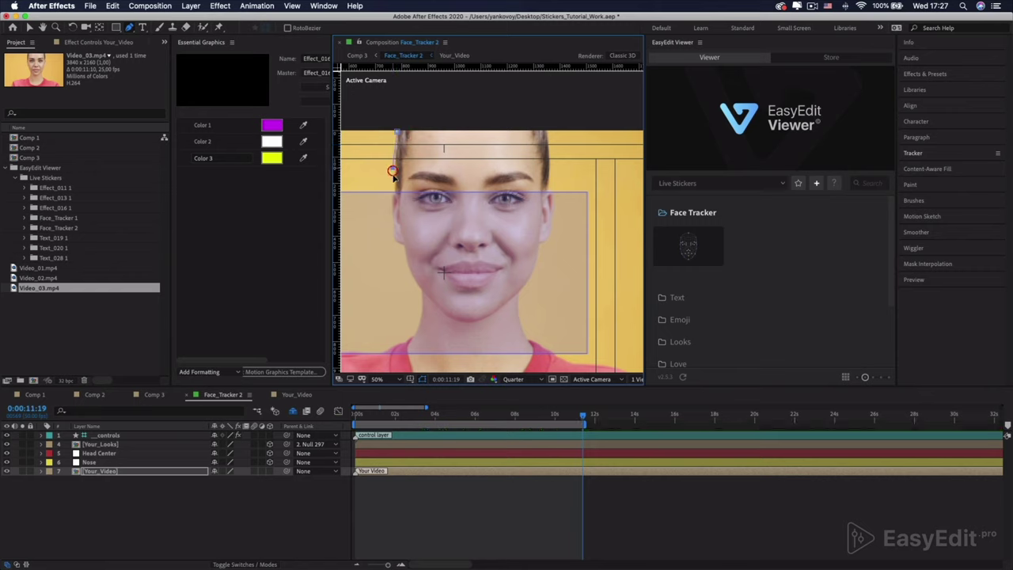
left_click(395, 190)
left_click(398, 210)
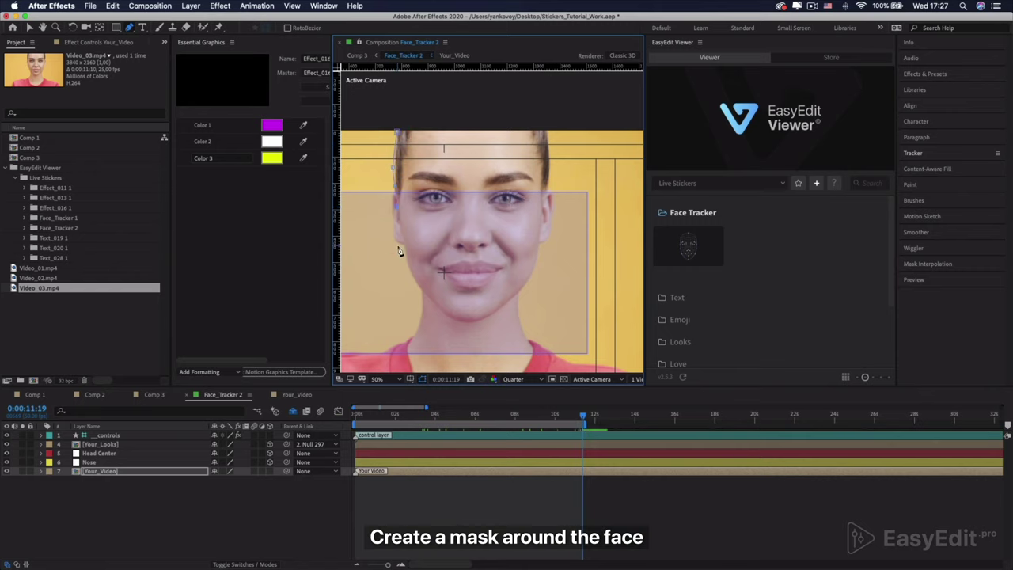
left_click(402, 241)
left_click(407, 269)
left_click(423, 289)
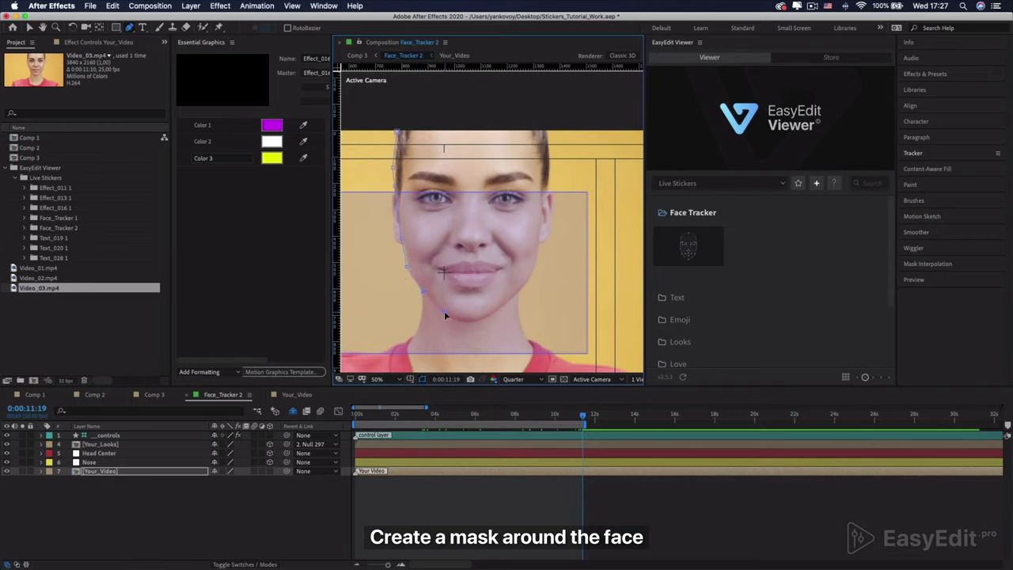
left_click(446, 312)
left_click(467, 320)
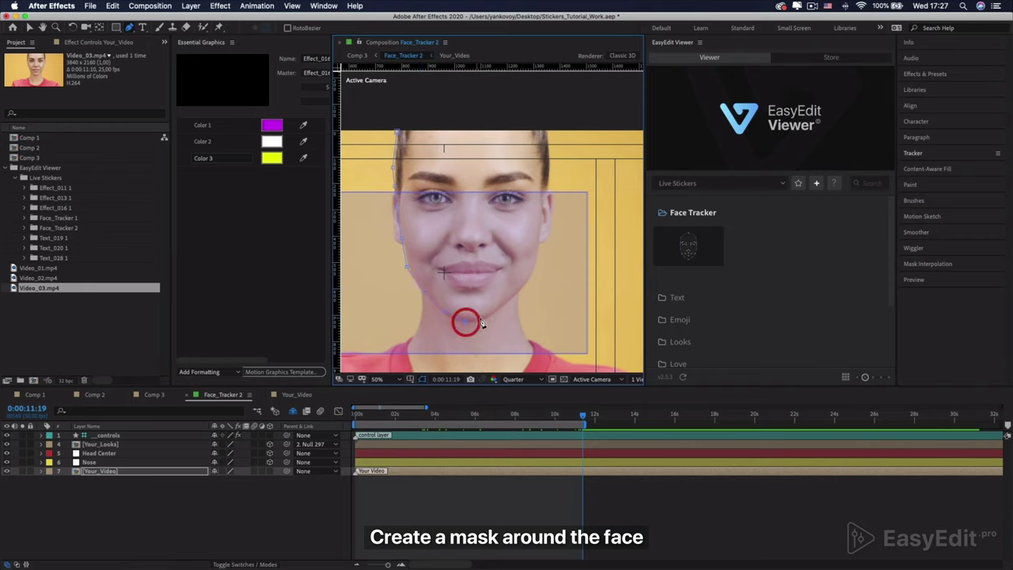
left_click(521, 293)
left_click(539, 255)
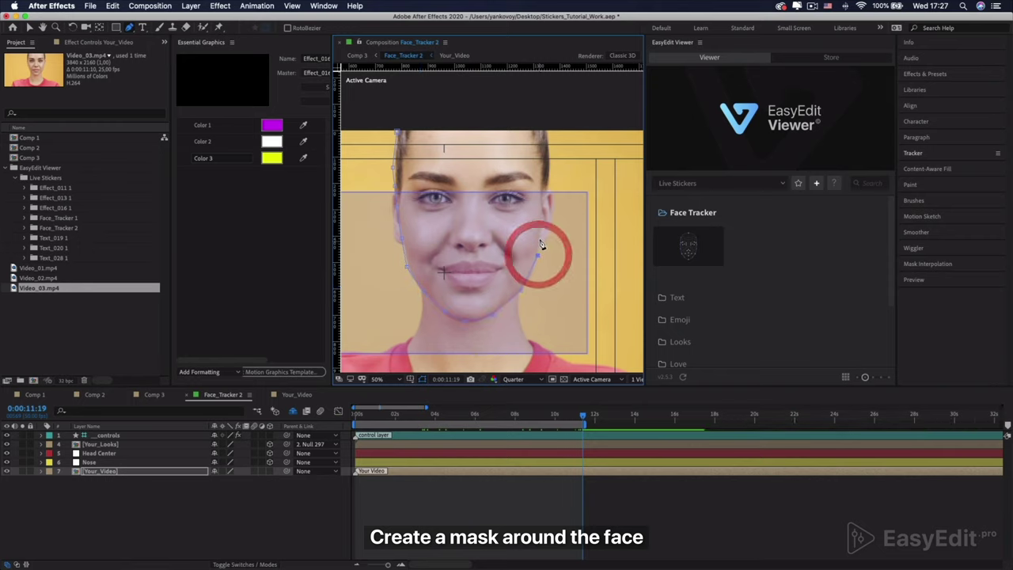
left_click(540, 234)
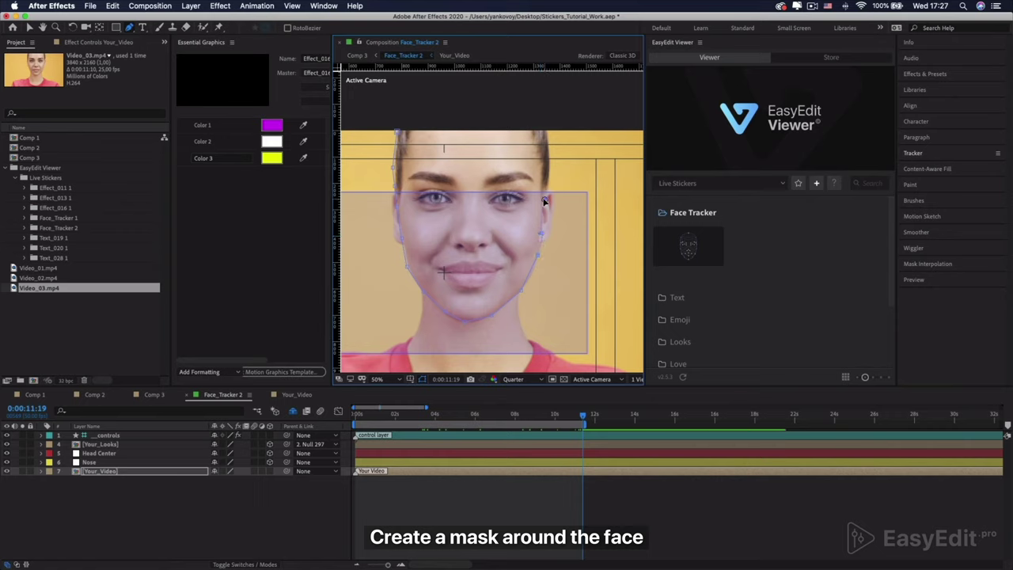
left_click(545, 201)
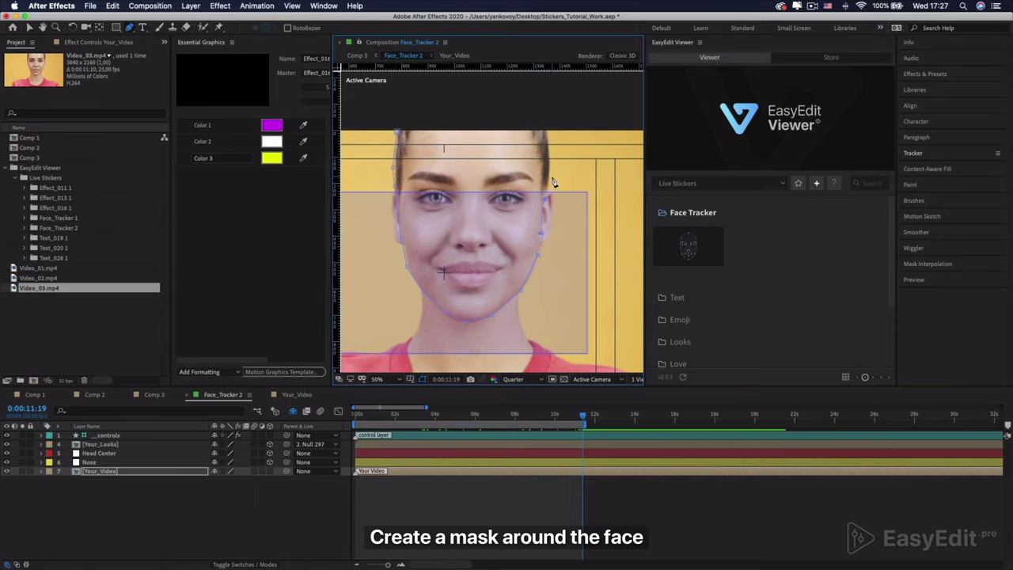
left_click(545, 128)
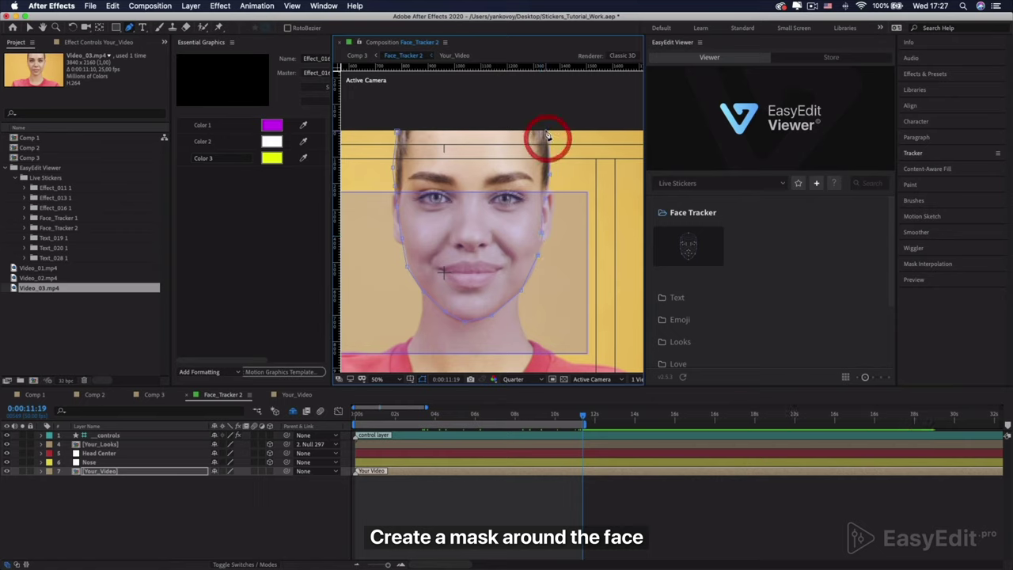
left_click(399, 134)
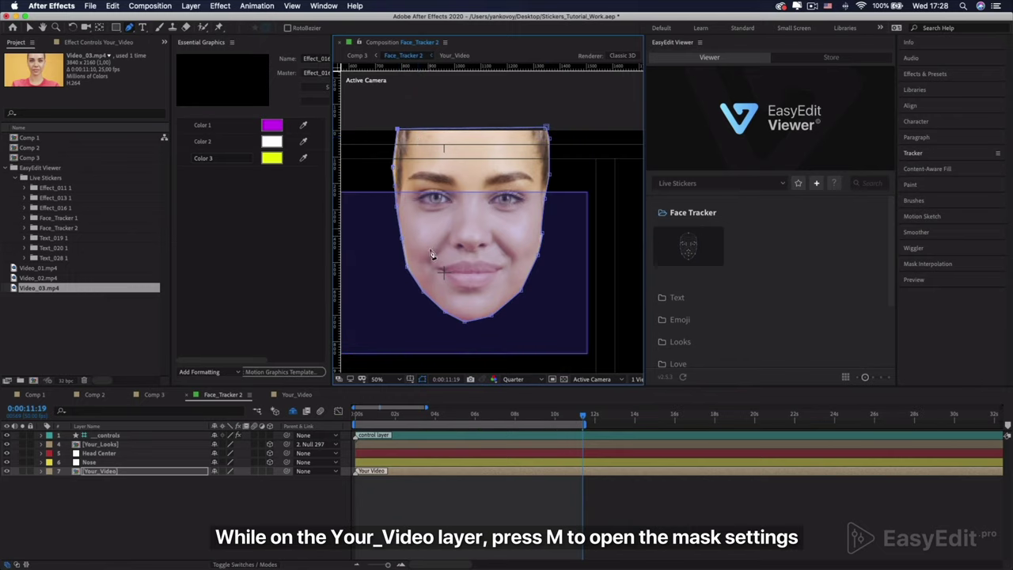
Step: Reveal Mask 1 on the Your_Video layer and change its mode from Add to None
left_click(93, 473)
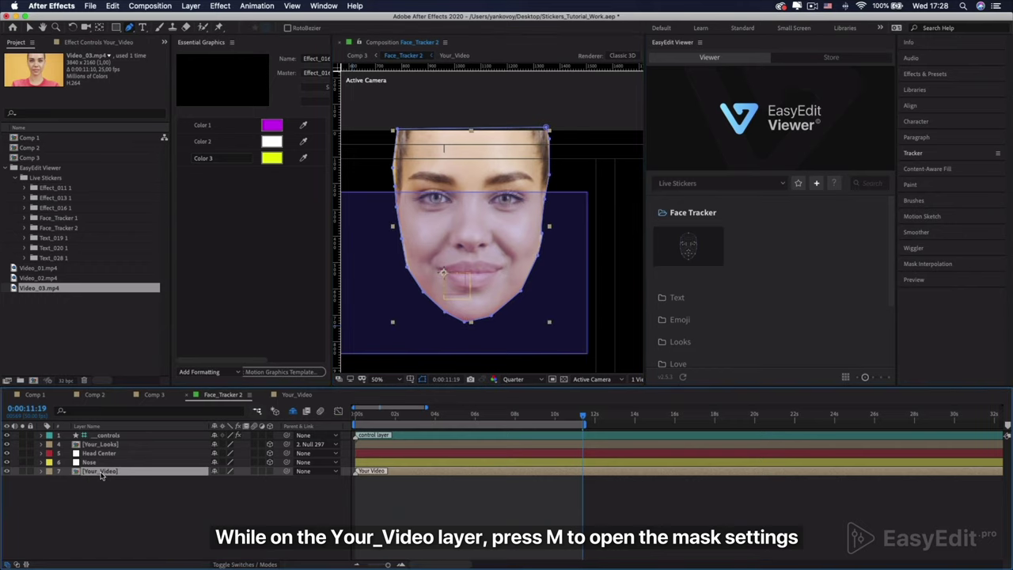
key("m")
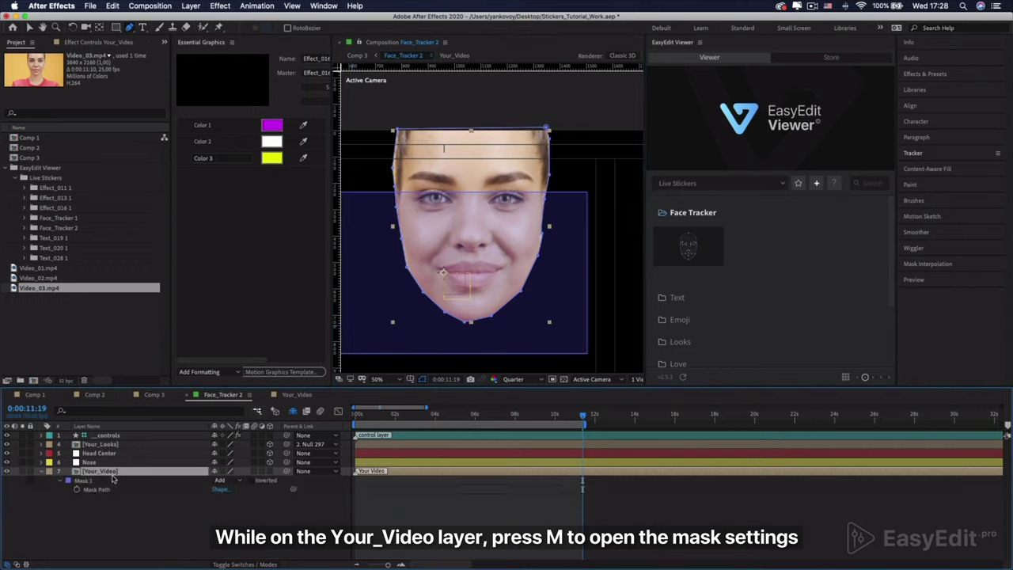
left_click(221, 480)
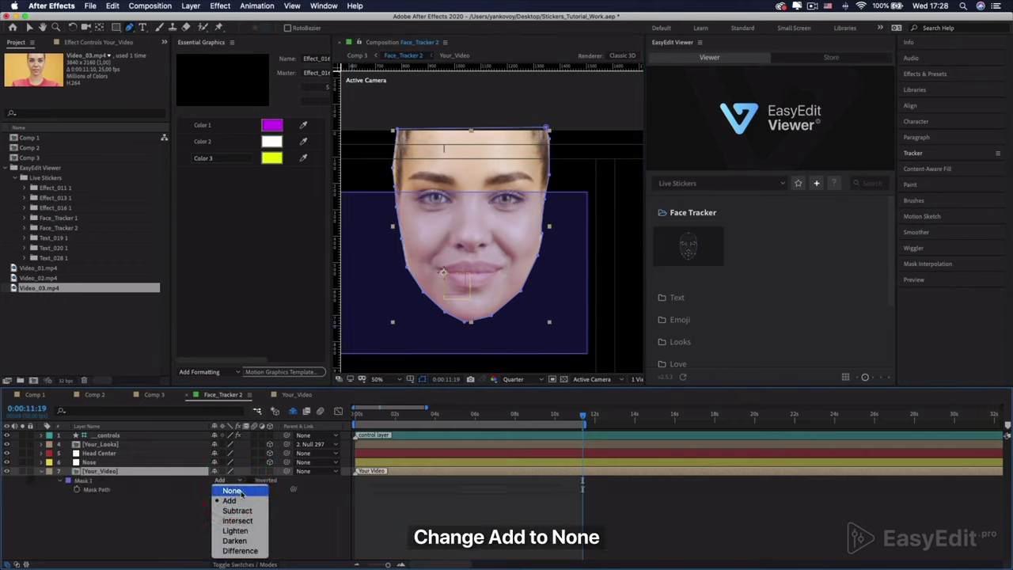
left_click(241, 492)
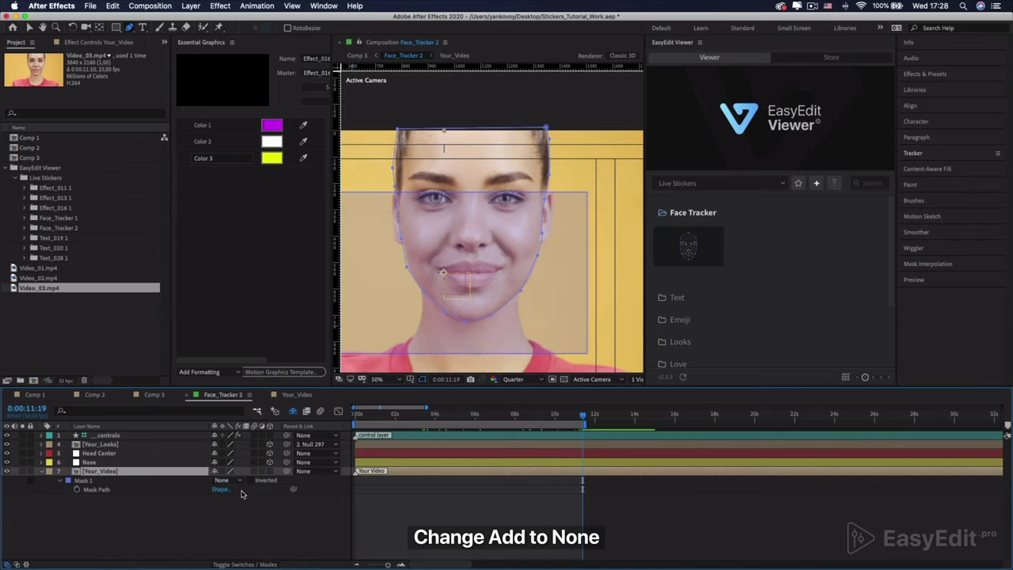
left_click(122, 481)
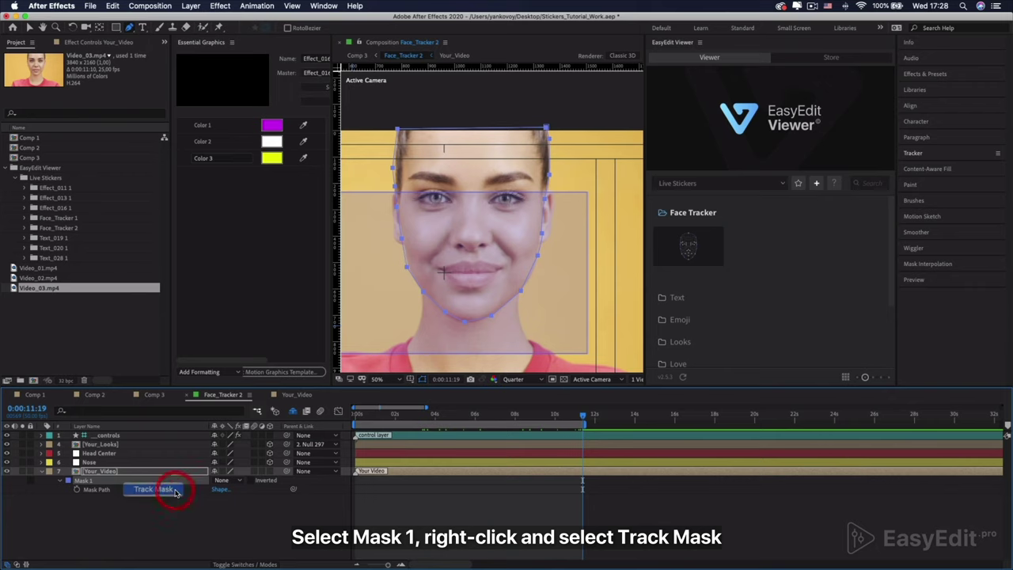
Step: Apply Track Mask to Mask 1 and face-track it forward from 0:00:00:00
left_click(154, 489)
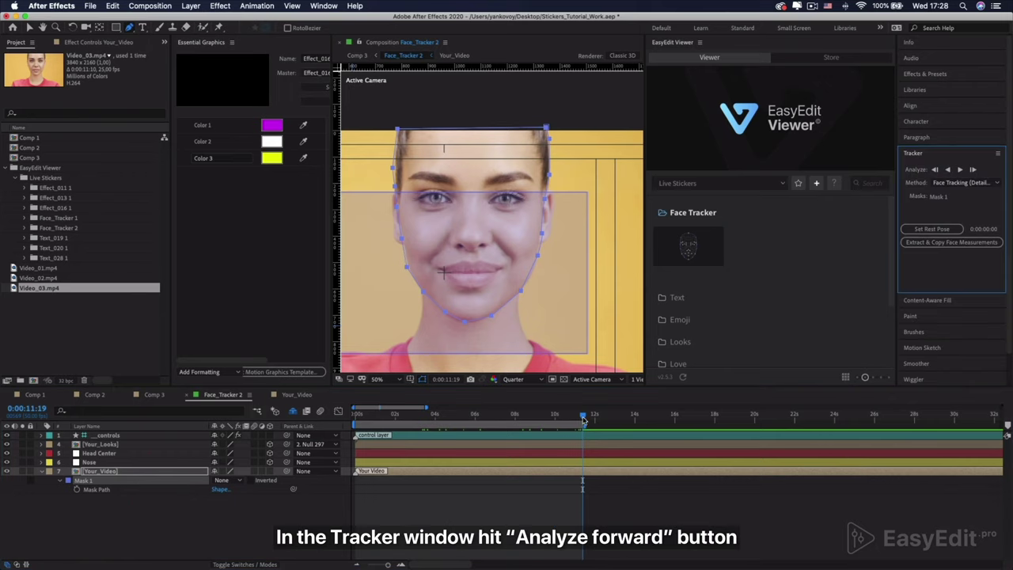
left_click_drag(584, 419, 355, 417)
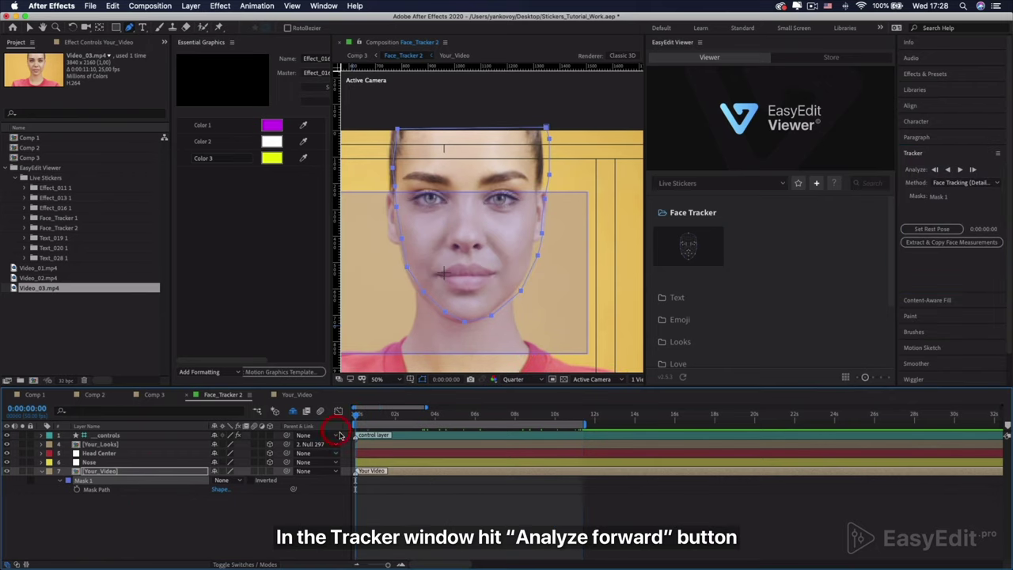
left_click(960, 170)
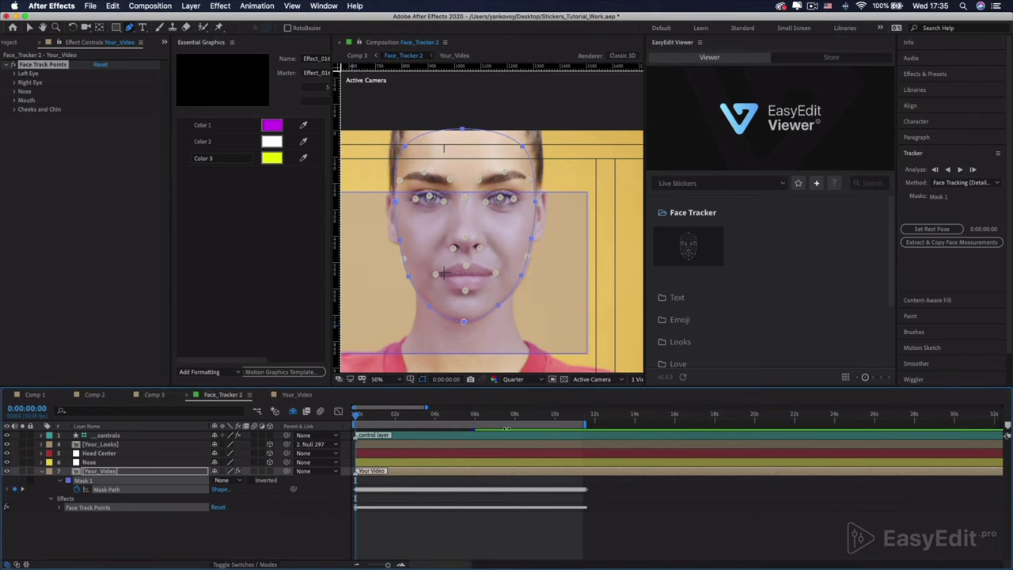
Step: Set the rest pose and extract and copy the face measurements onto Your_Video
left_click(931, 231)
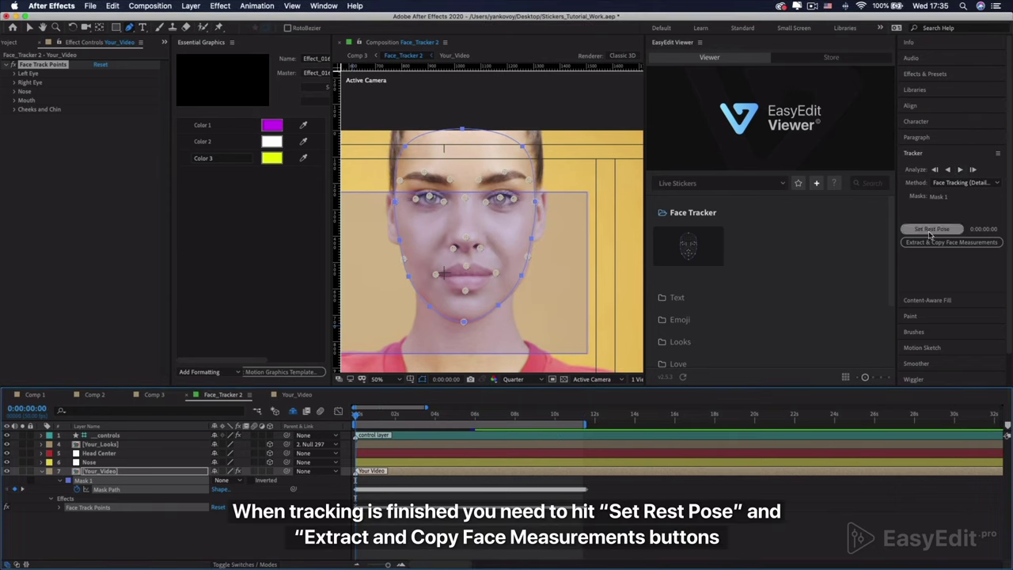
left_click(932, 231)
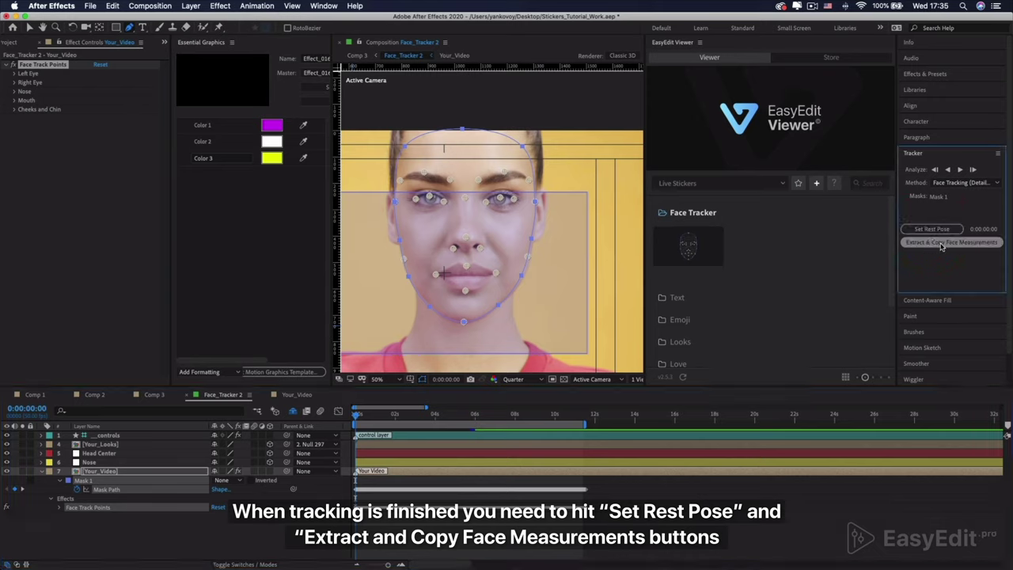
left_click(941, 246)
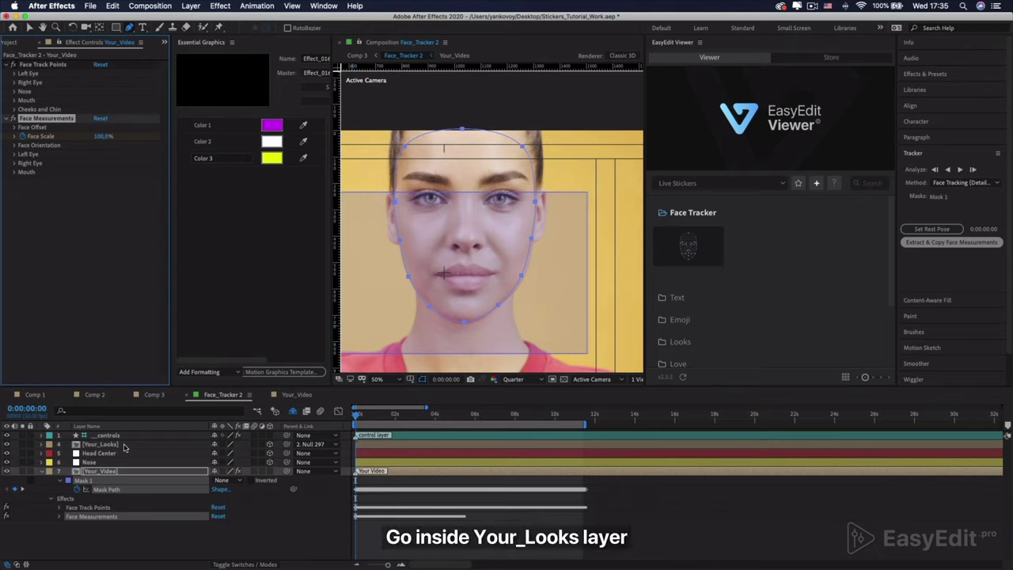
left_click(123, 448)
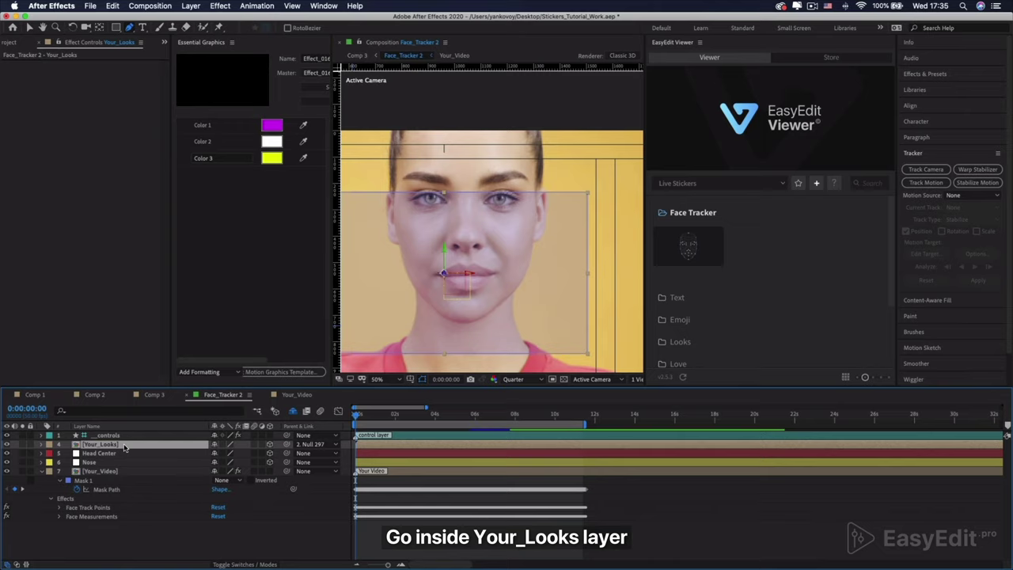
Step: Open Your_Looks, browse the Looks sticker category and import the Look 026 purple eyes
double_click(122, 445)
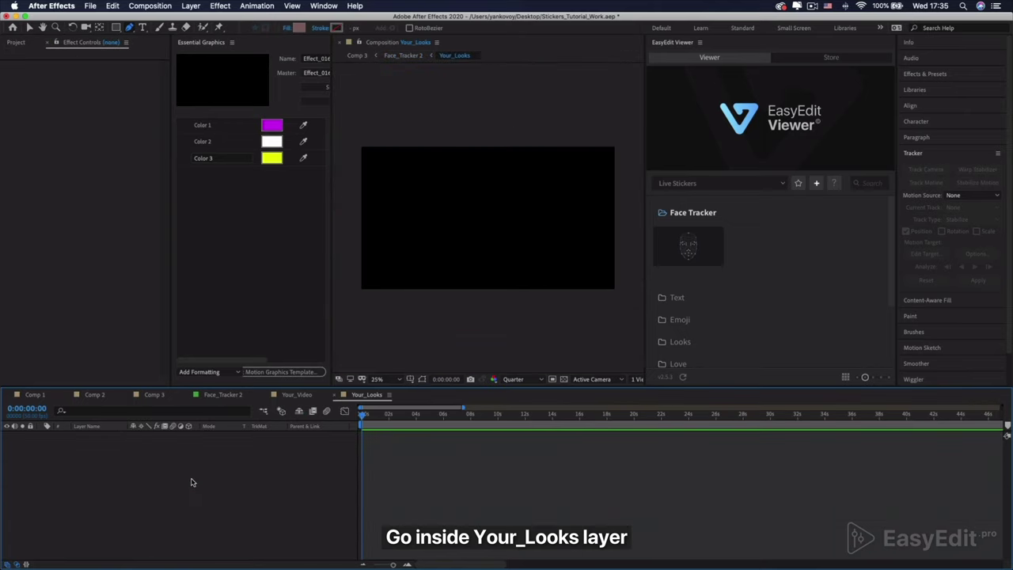
left_click(659, 212)
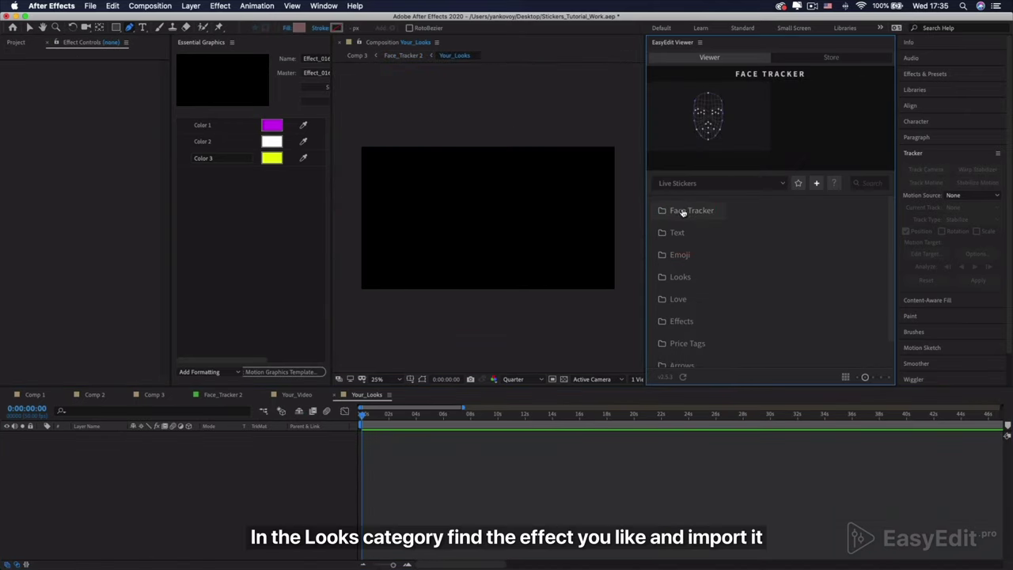
left_click(682, 278)
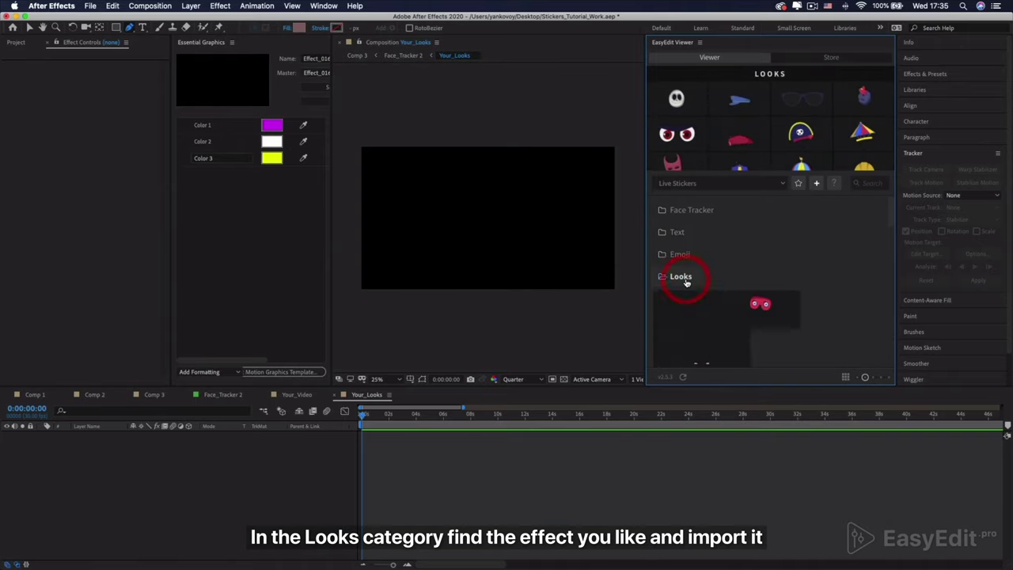
scroll(778, 274, "down", 2)
scroll(778, 274, "down", 1)
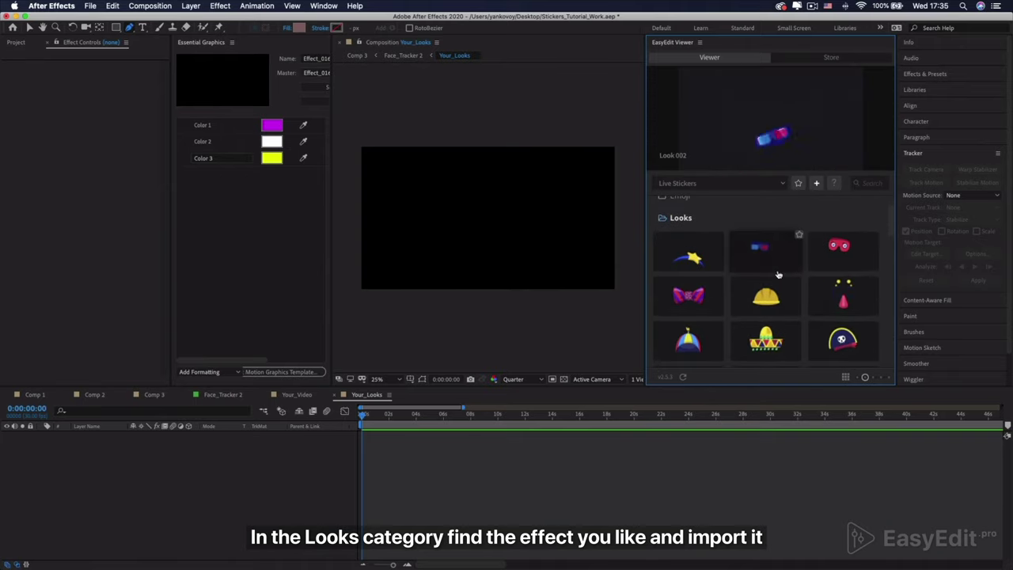
scroll(778, 274, "down", 5)
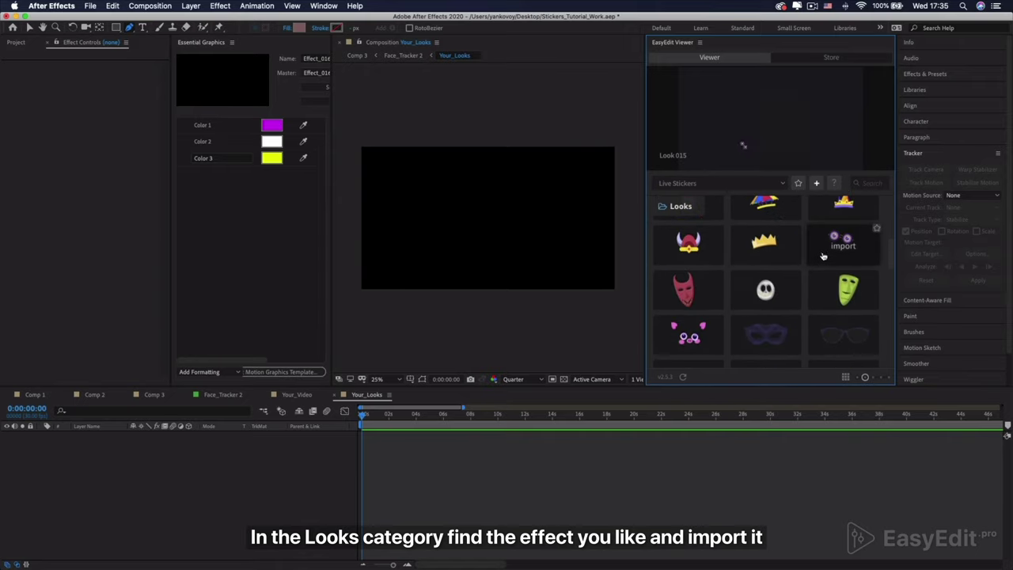
scroll(815, 284, "down", 4)
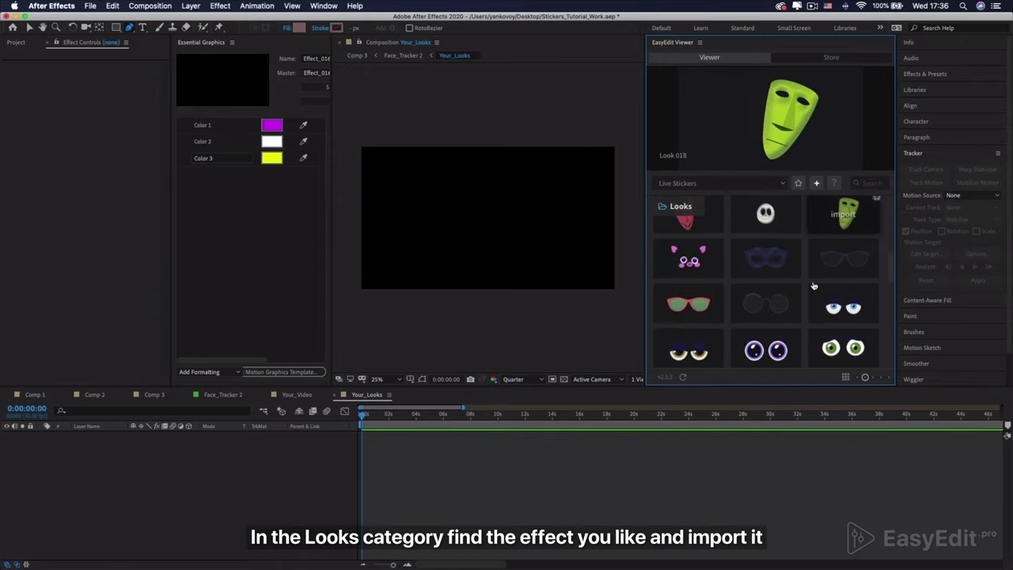
scroll(826, 265, "down", 3)
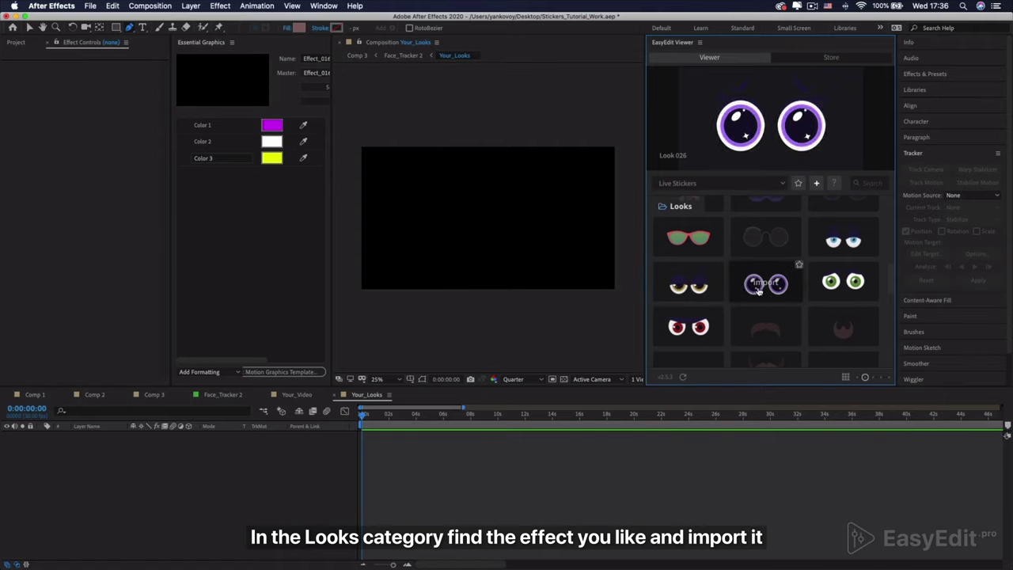
left_click(757, 289)
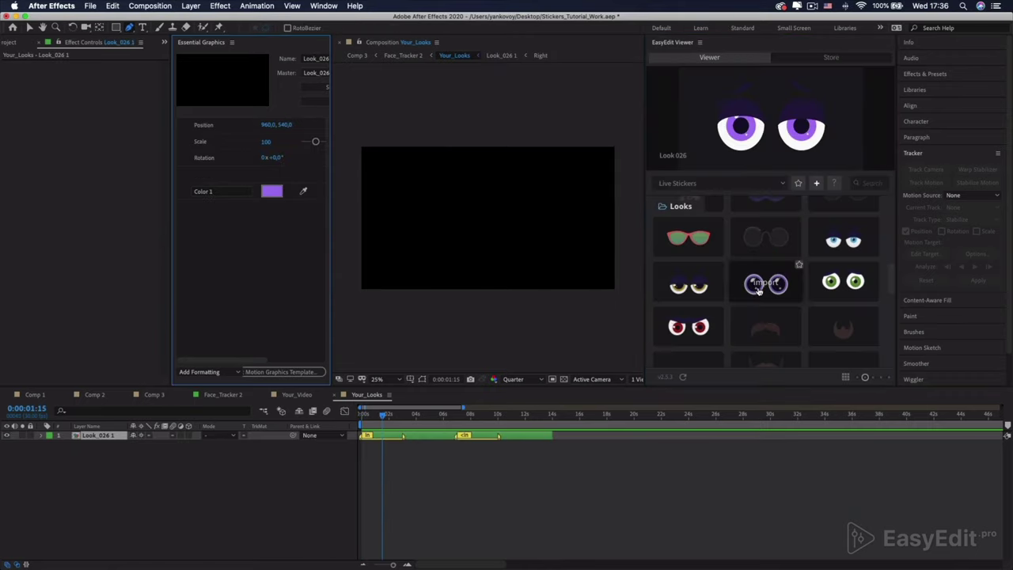
Step: Change Look_026's Color 1 from purple to green, then return to Your_Video
left_click_drag(385, 420, 422, 419)
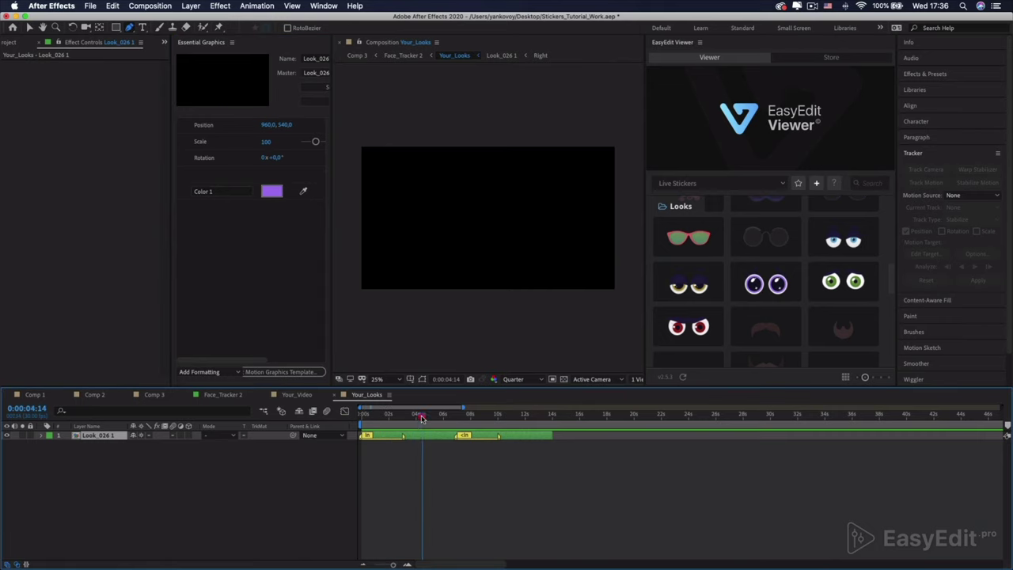
left_click(560, 380)
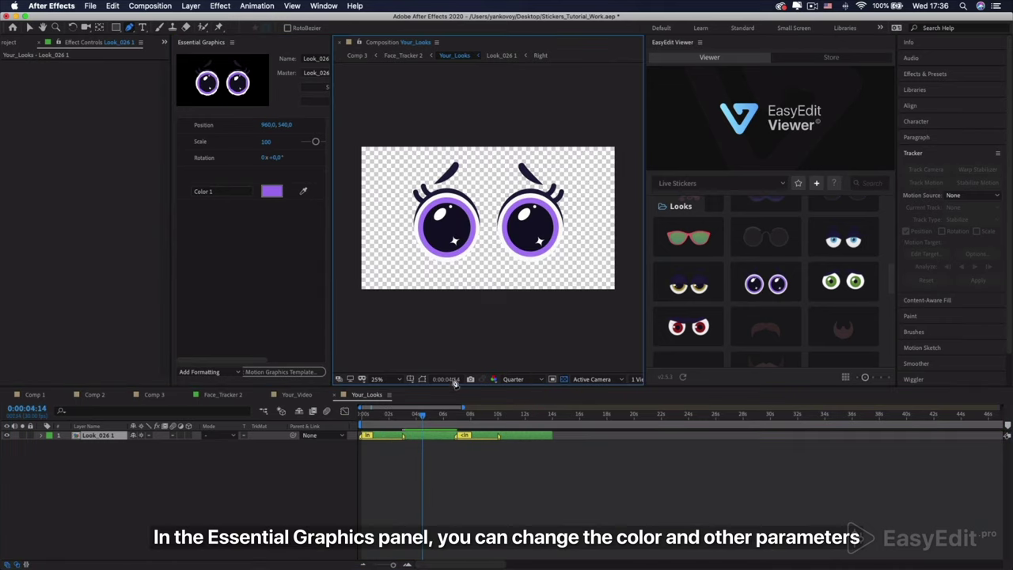
left_click(275, 198)
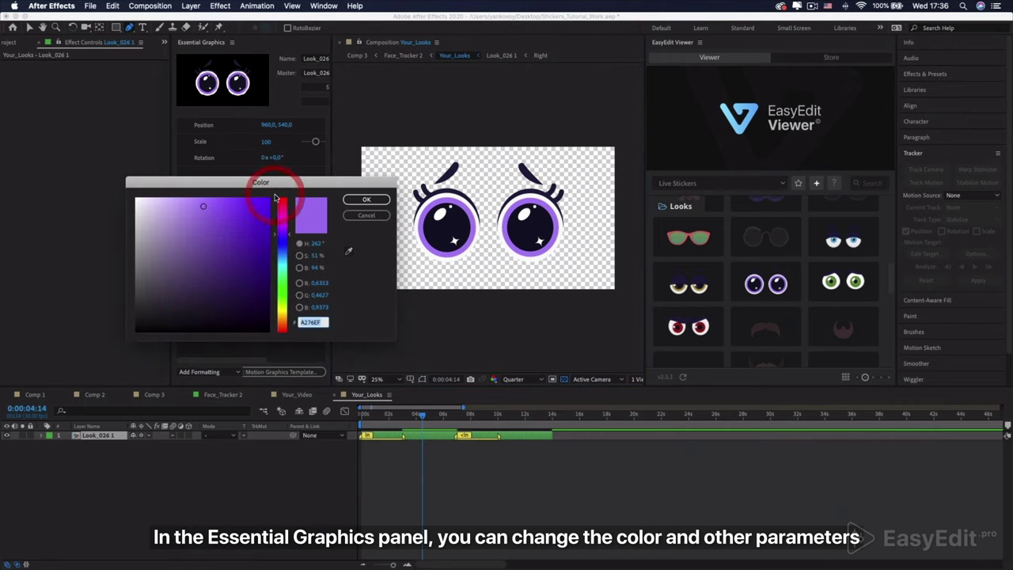
mouse_move(283, 236)
left_mouse_down()
mouse_move(283, 285)
mouse_move(271, 286)
mouse_move(288, 251)
mouse_move(289, 266)
left_mouse_up()
left_click(365, 199)
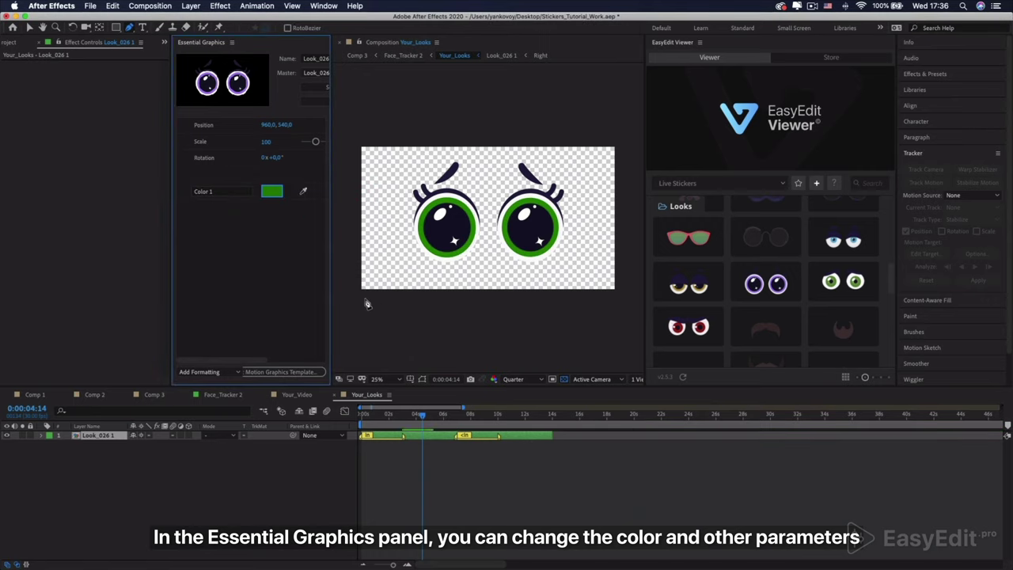
left_click(298, 395)
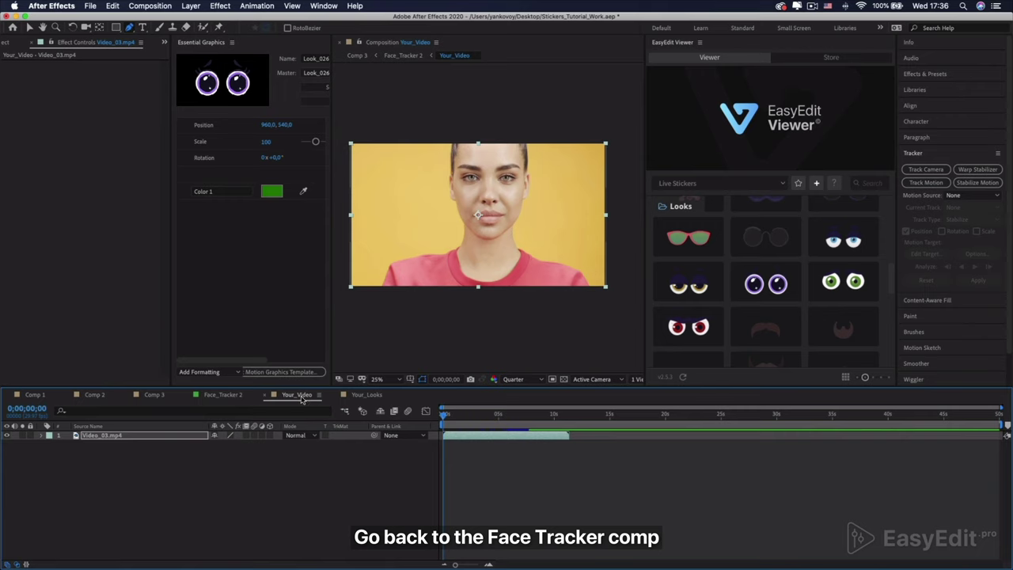
Step: In Face_Tracker 2, uncheck Expression On/Off 1 and 2 and Line_frame on the controls layer
left_click(234, 396)
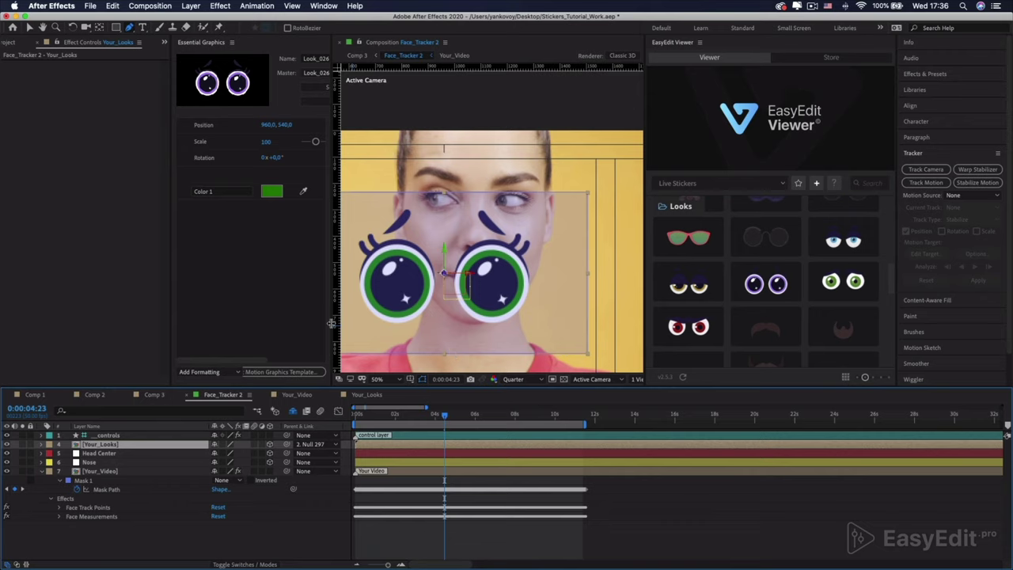
left_click_drag(646, 293, 688, 294)
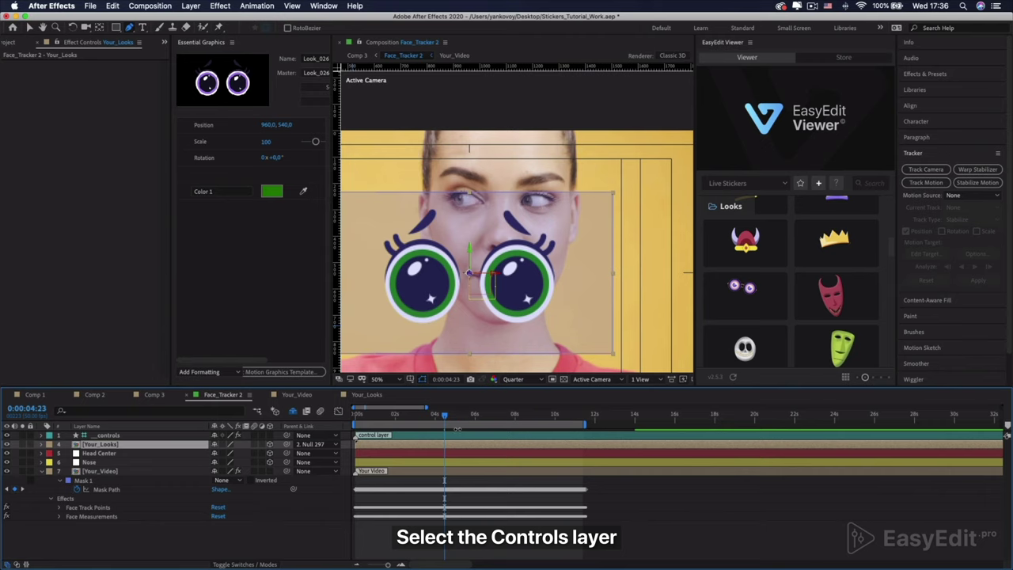
left_click(458, 437)
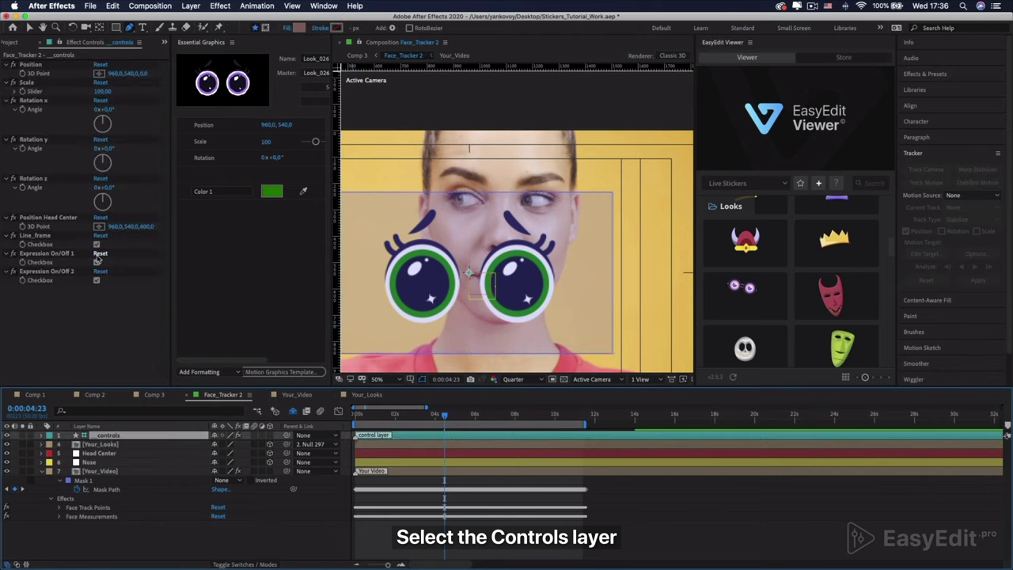
left_click(96, 280)
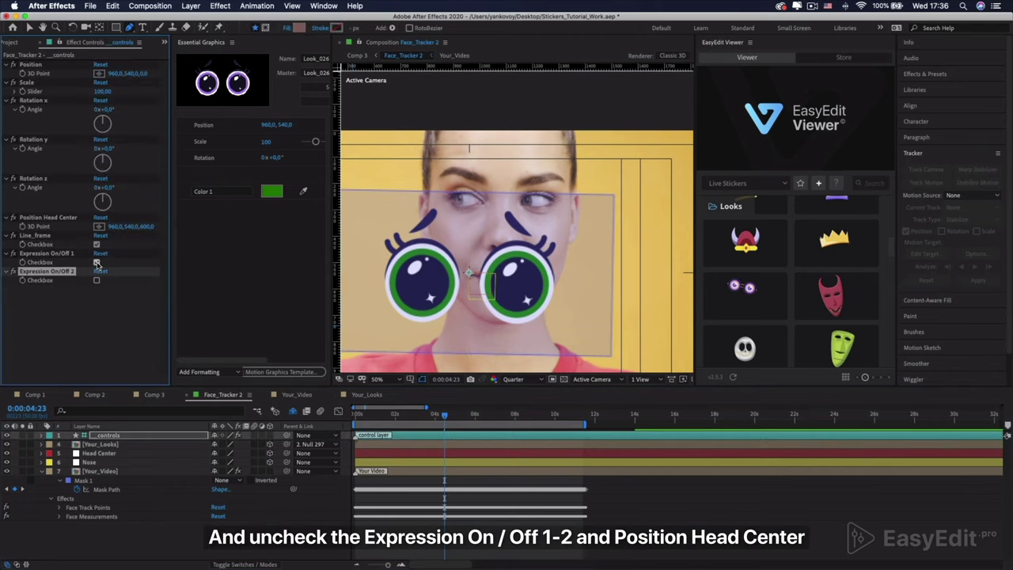
left_click(96, 262)
left_click(97, 245)
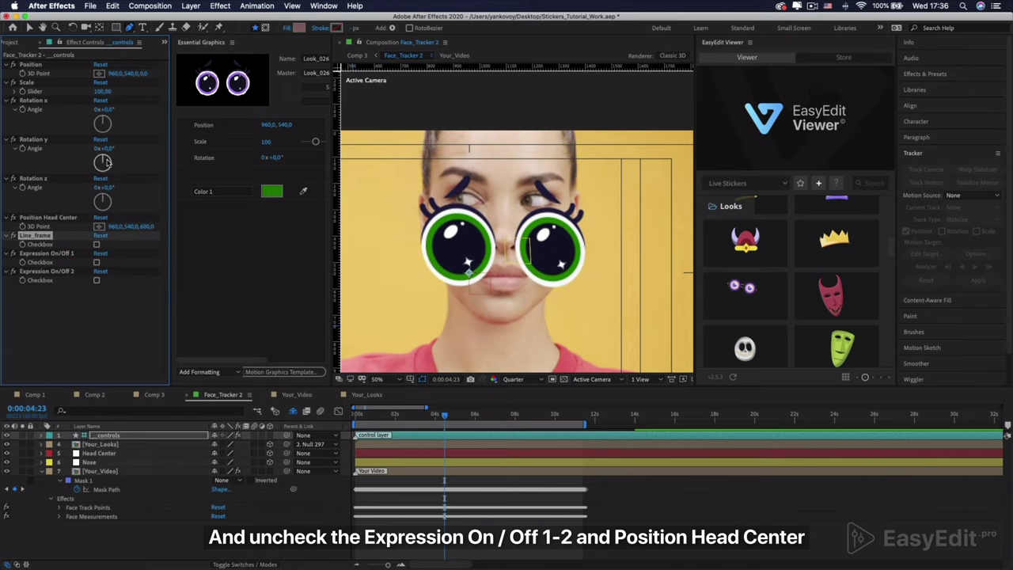
Step: Raise the eyes sticker's Position Y onto the woman's eyes and return to the start
left_click_drag(129, 72, 19, 101)
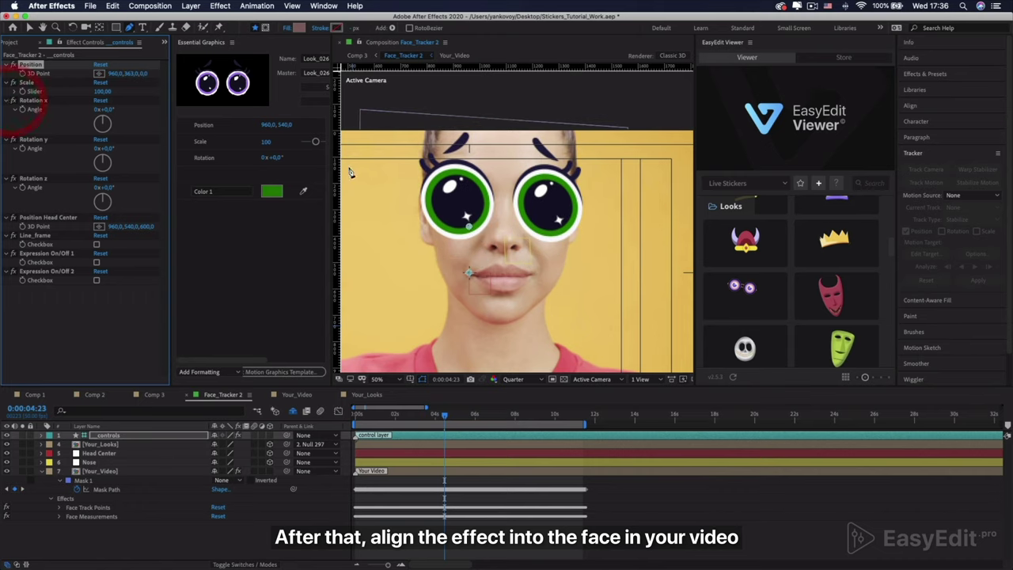
left_click_drag(444, 421, 358, 420)
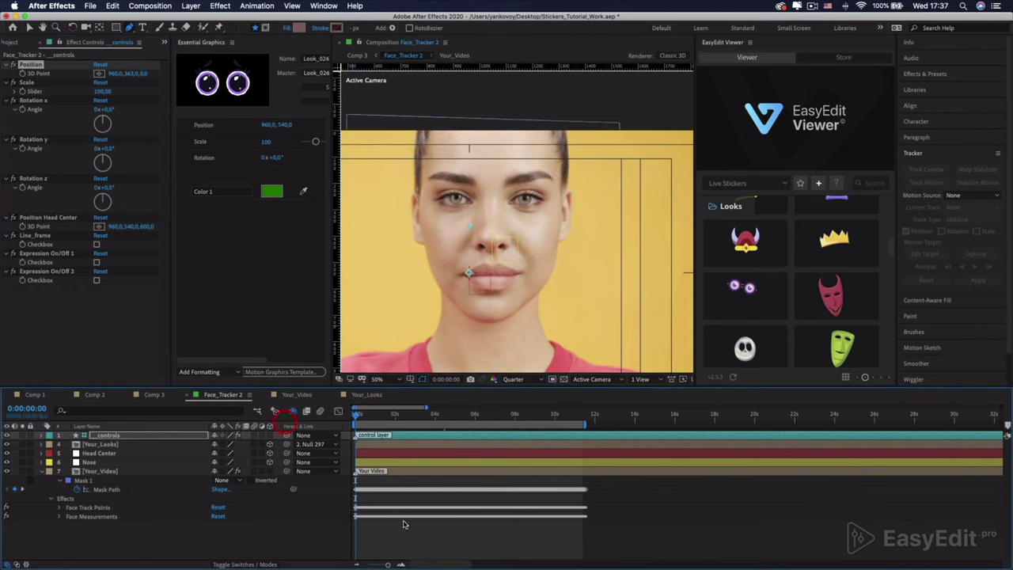
key("comma")
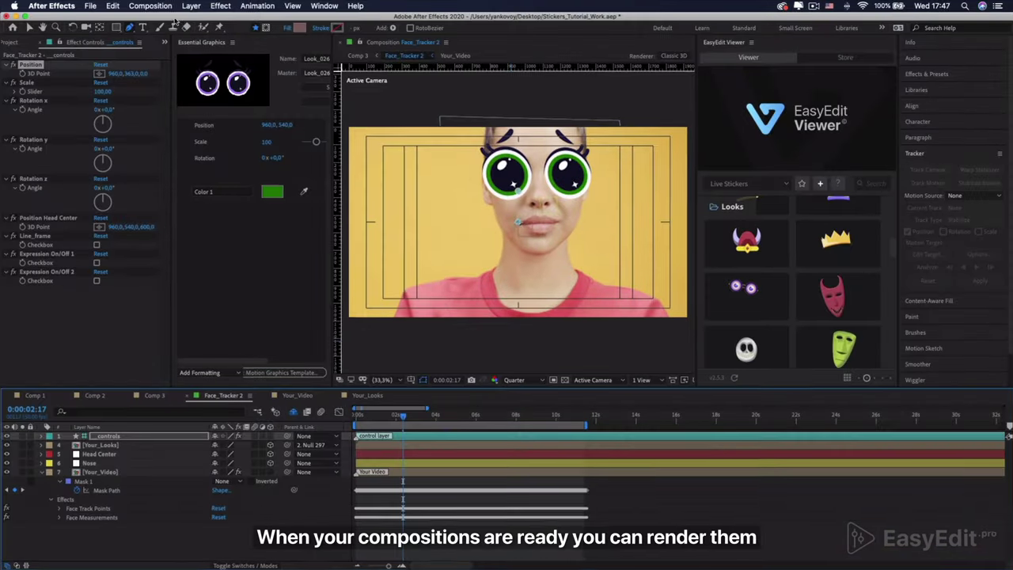
left_click(151, 5)
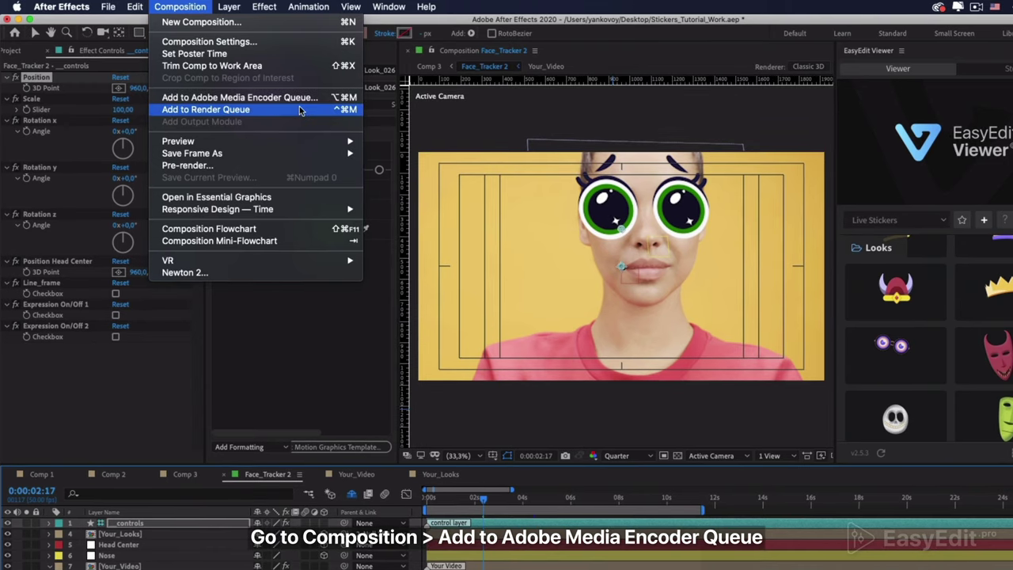
Step: Add Face_Tracker 2 to the Adobe Media Encoder queue from the Composition menu
left_click(325, 97)
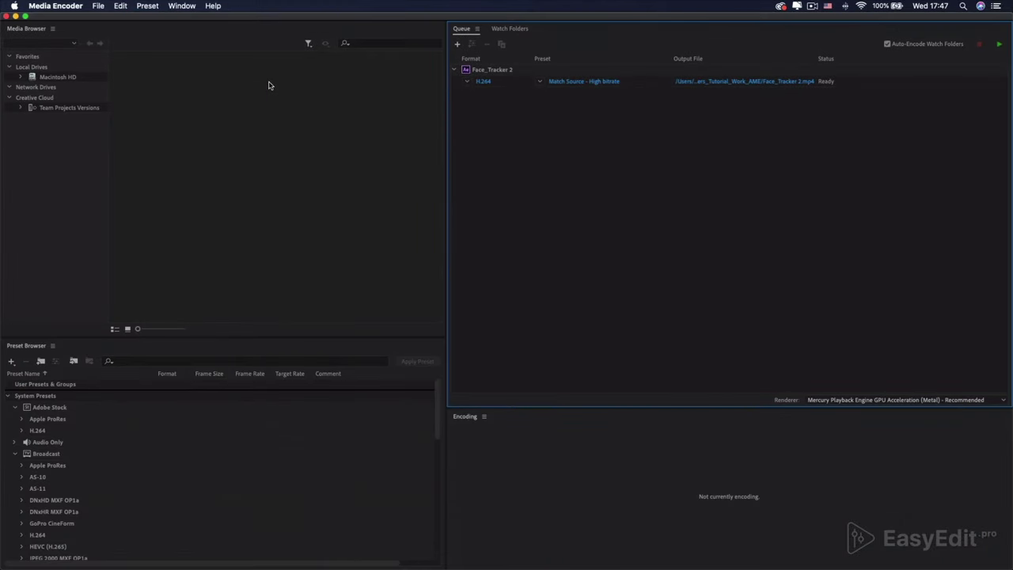
Step: Turn on Use Maximum Render Quality with H.264 format for the Face_Tracker 2 export
left_click(586, 82)
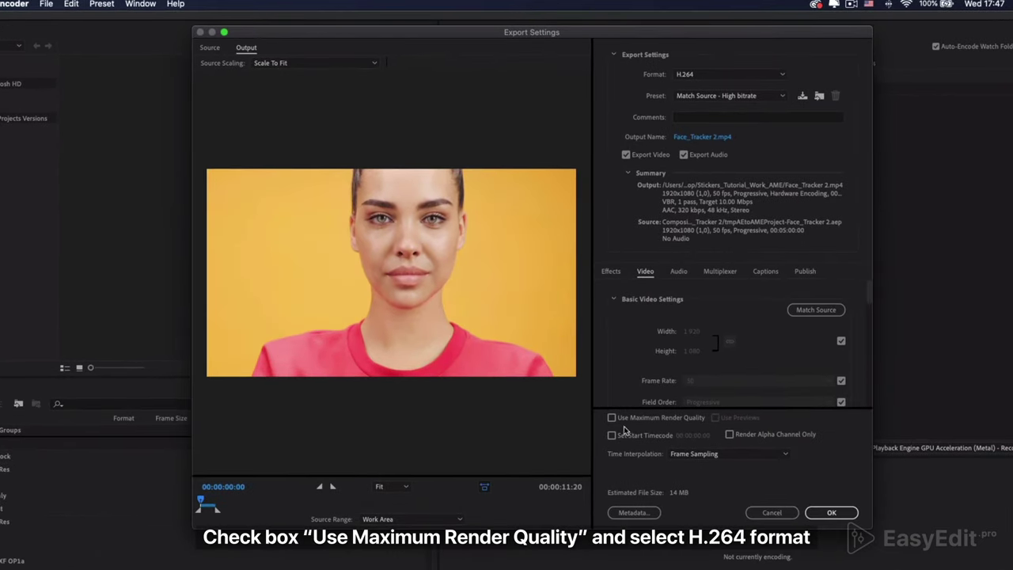
left_click(612, 418)
left_click(732, 73)
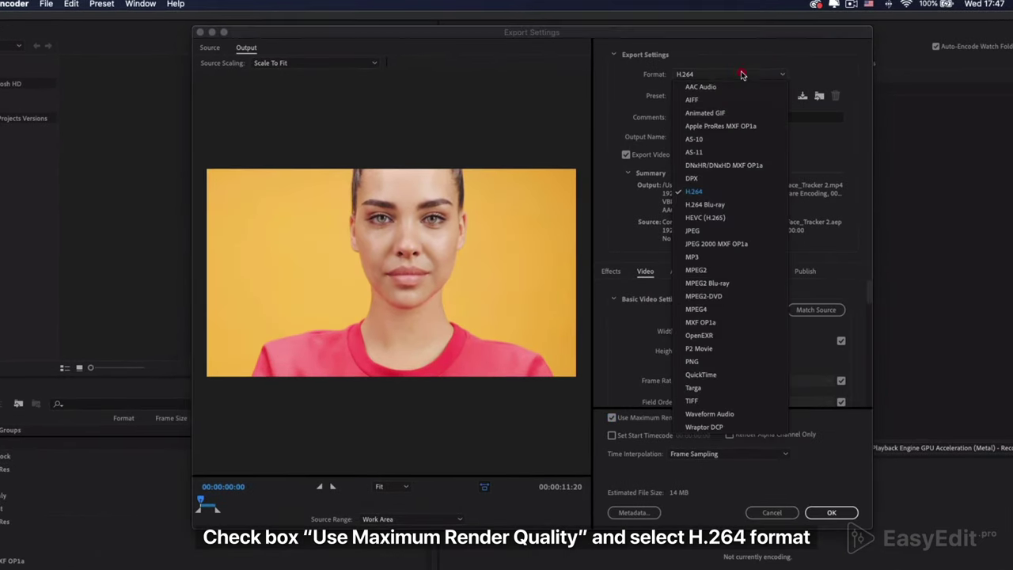
left_click(725, 193)
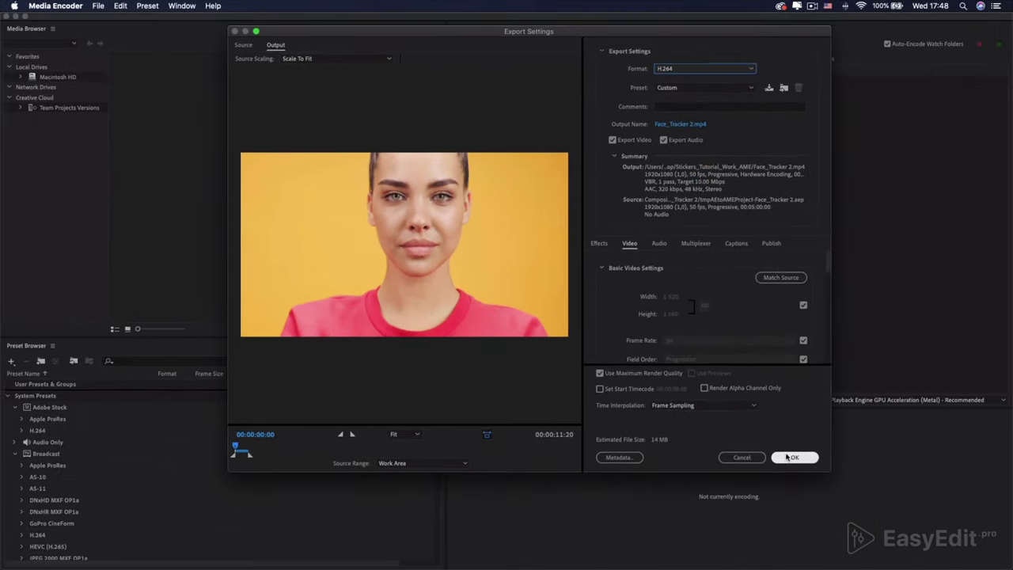
left_click(792, 458)
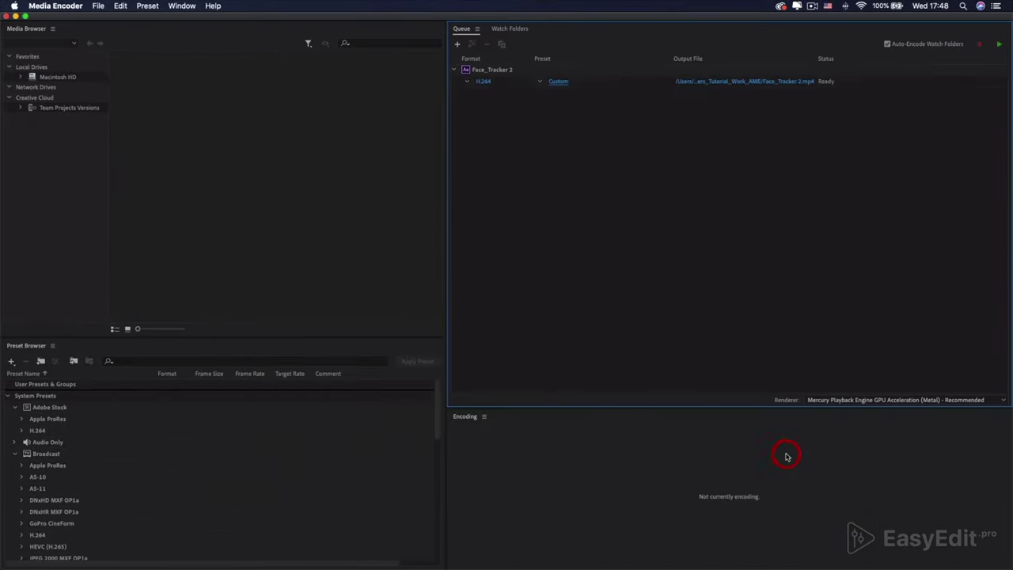
left_click(713, 82)
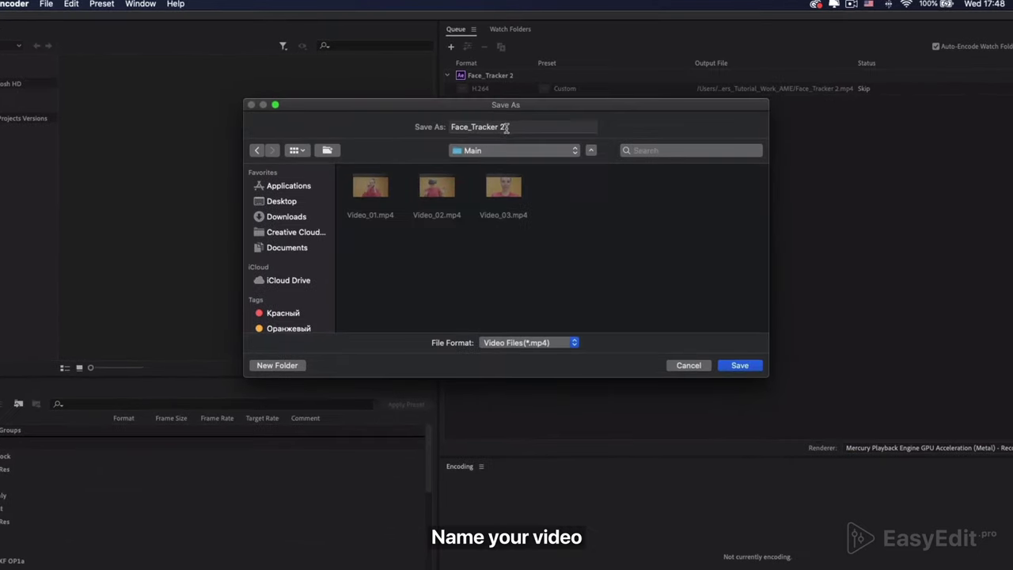
Step: Rename the output file to My_Video_01 and save it in the Main folder
triple_click(506, 126)
left_click(429, 129)
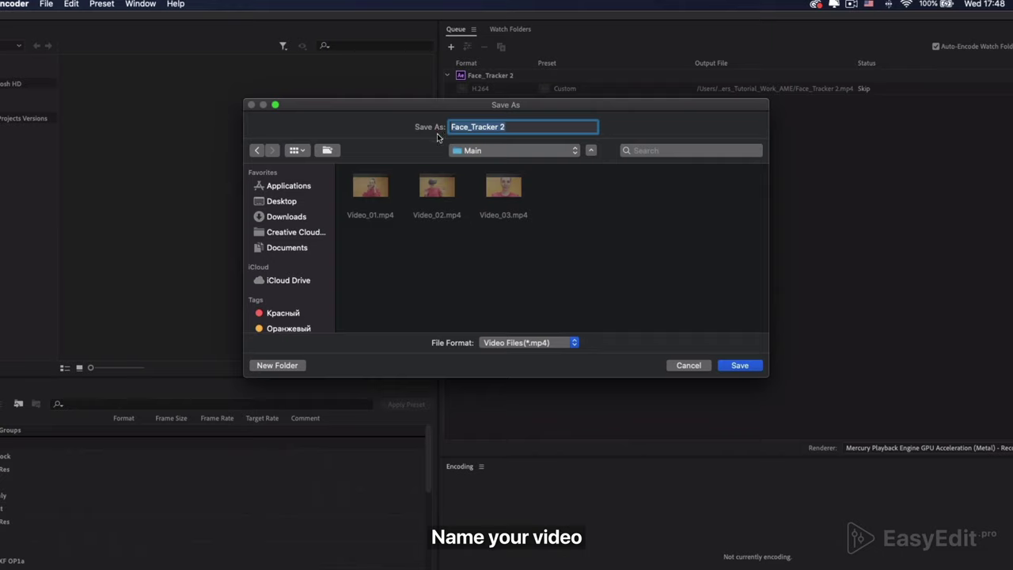
type("My_Video_01")
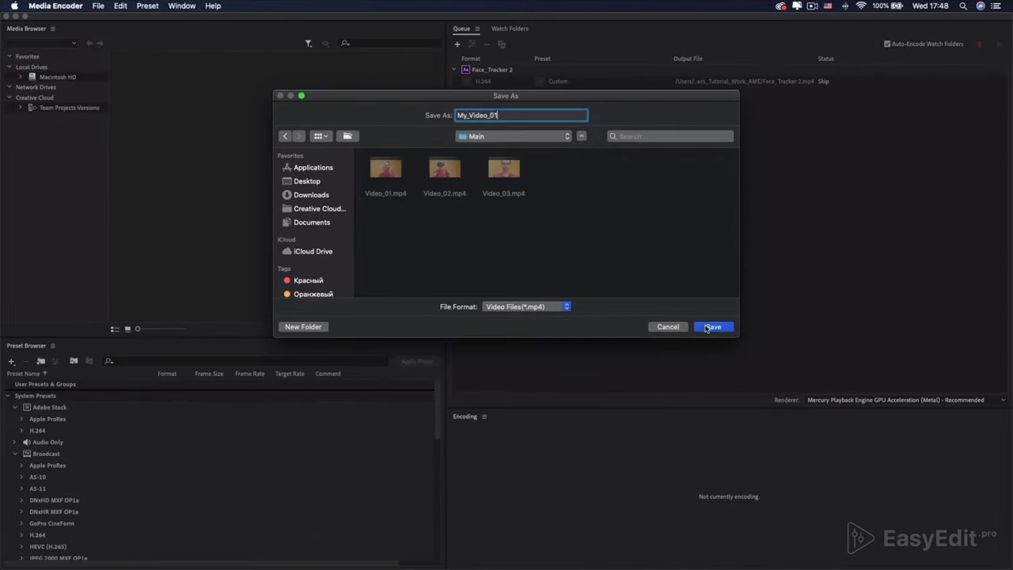
left_click(707, 327)
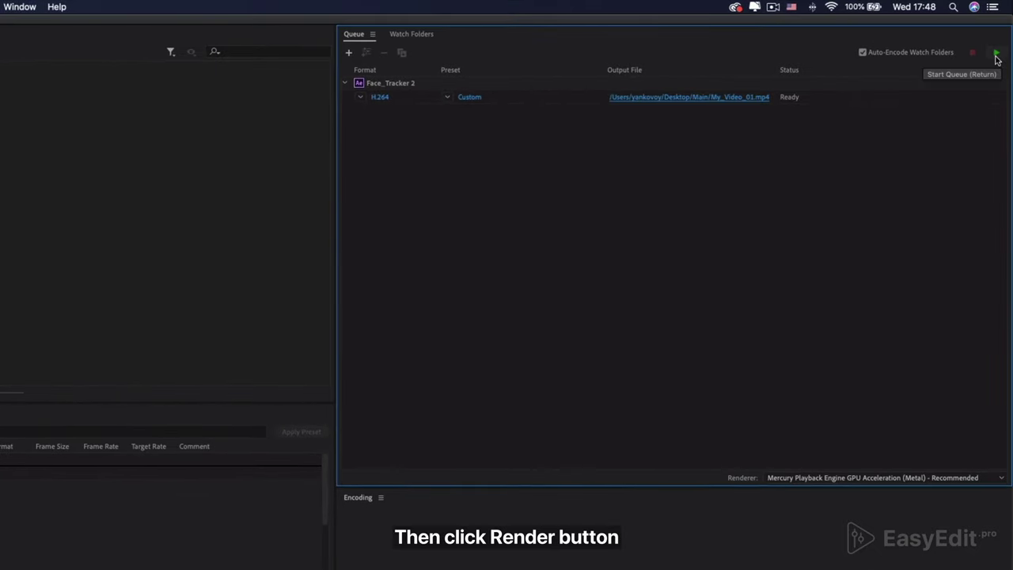
Step: Render the queue, then reveal My_Video_01.mp4 in Finder and preview it with Quick Look
left_click(996, 55)
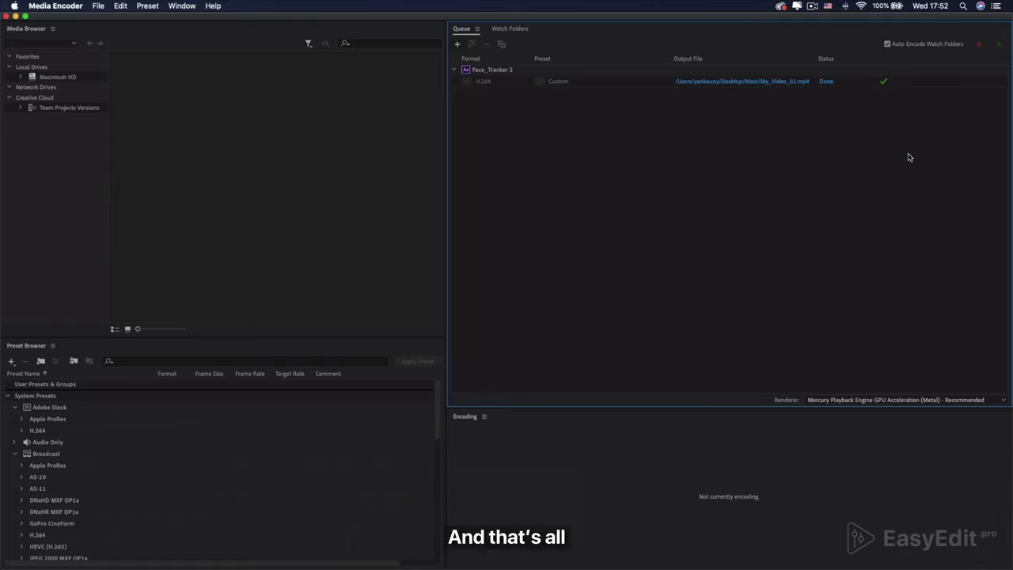
left_click(745, 82)
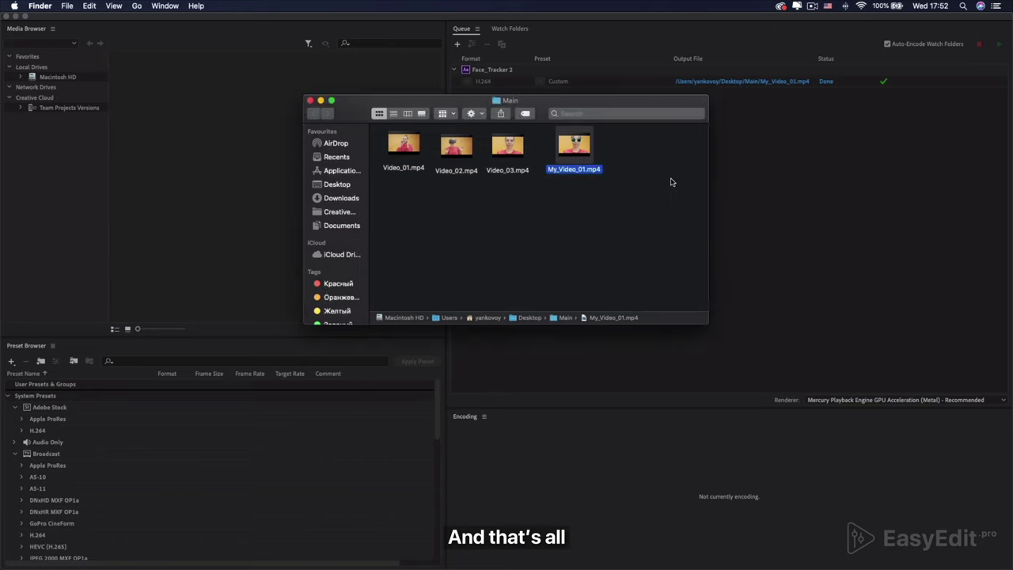
key("space")
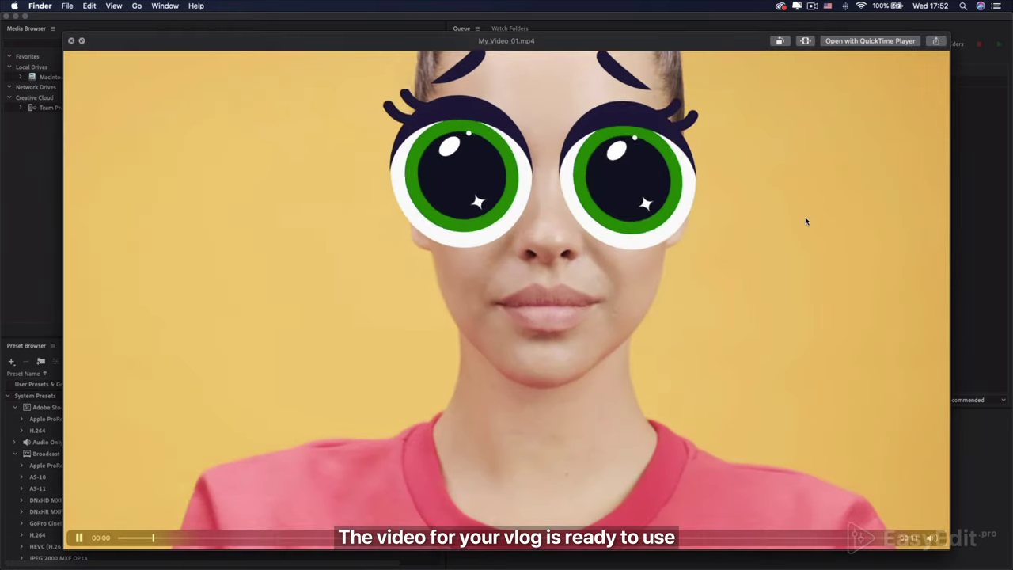